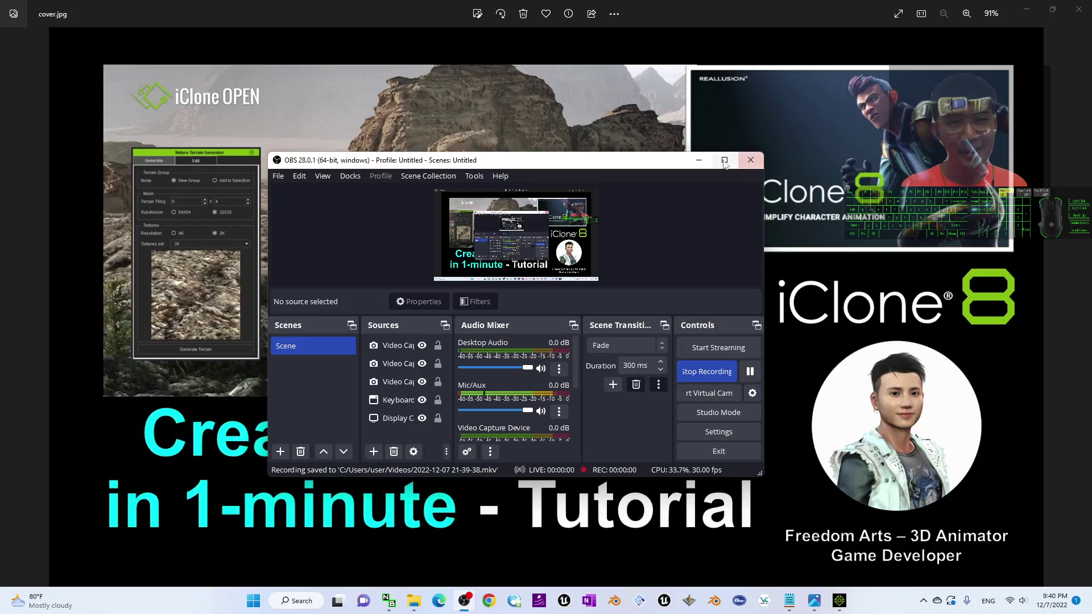
# Step: Switch to notes.txt in Notepad and examine the official-site link listed for Nature Terrain Generator
pyautogui.click(699, 160)
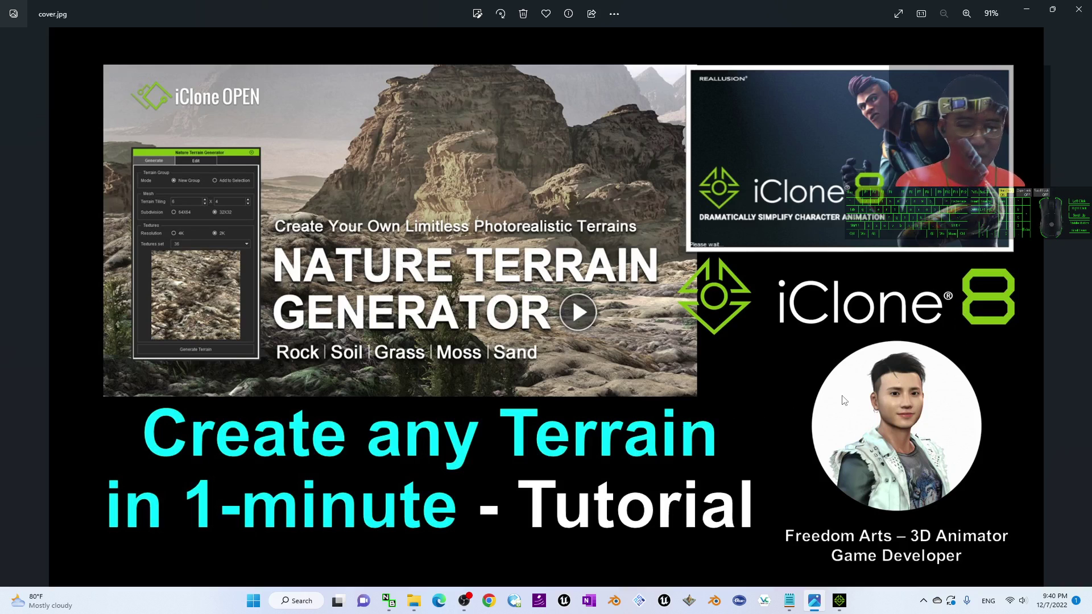
pyautogui.click(848, 602)
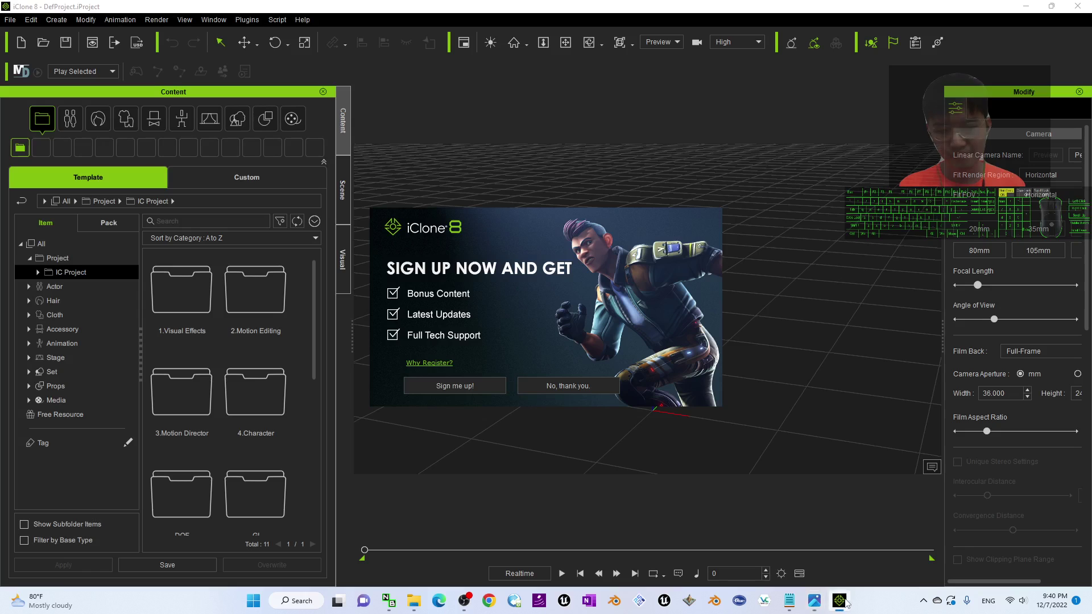
pyautogui.click(789, 601)
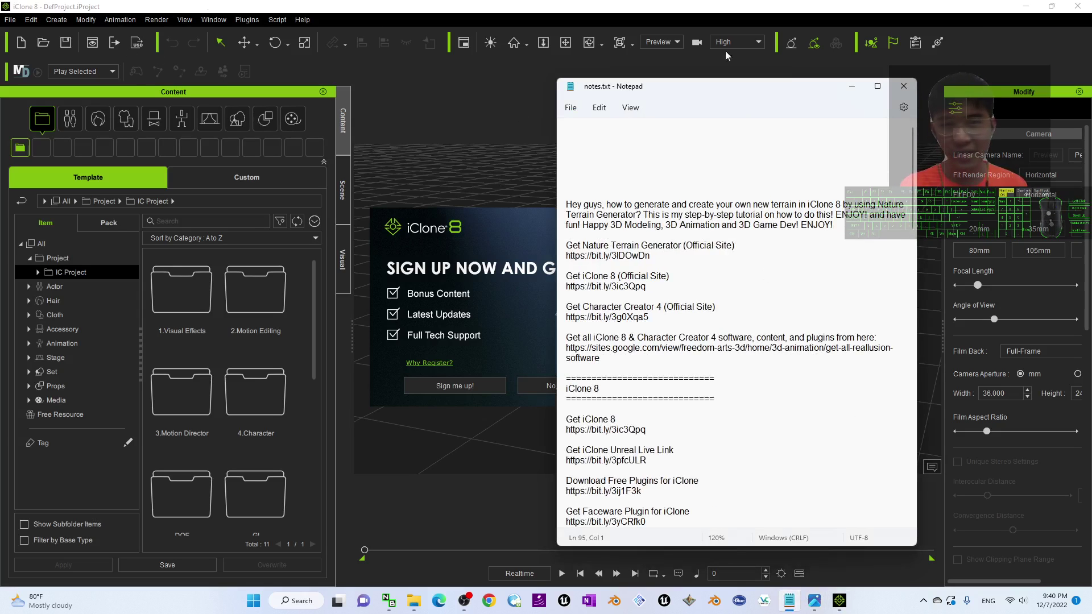
pyautogui.moveTo(728, 95); pyautogui.dragTo(784, 88)
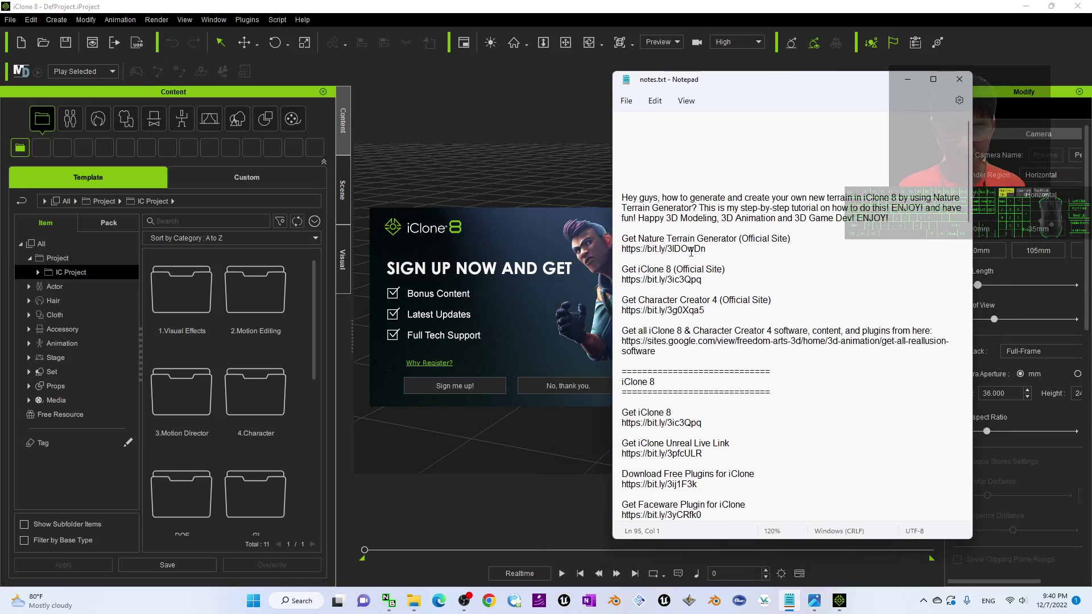
pyautogui.click(638, 240)
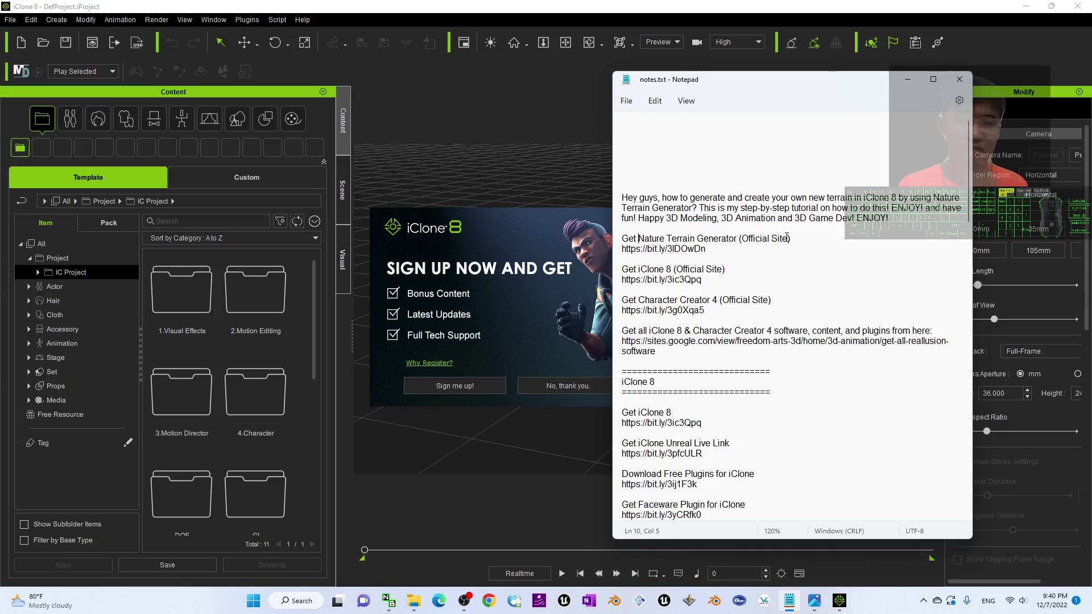
pyautogui.click(719, 245)
pyautogui.moveTo(763, 77); pyautogui.dragTo(862, 72)
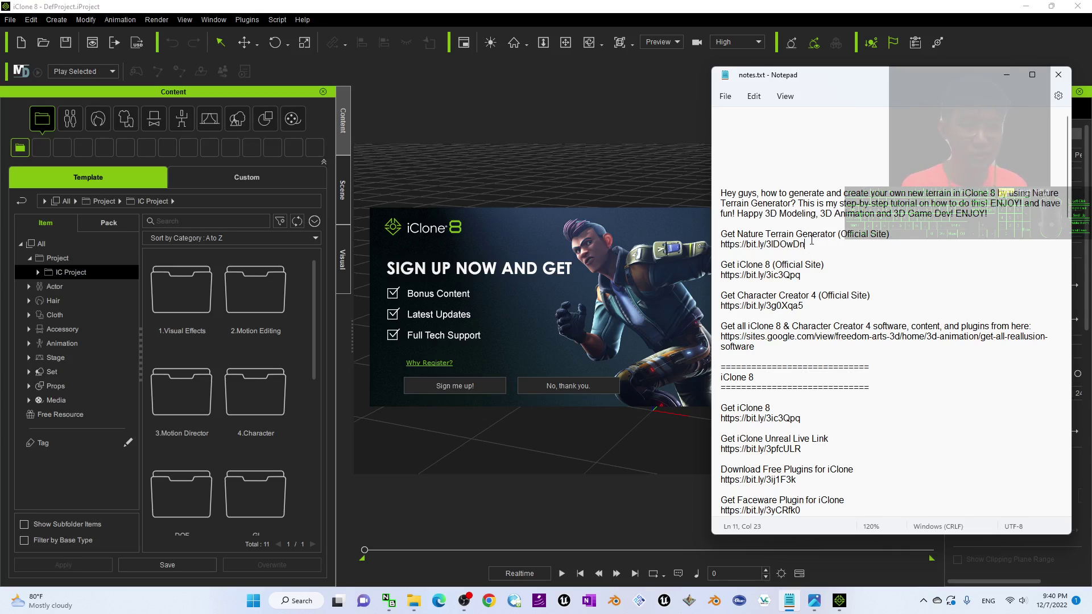
pyautogui.moveTo(812, 241); pyautogui.dragTo(724, 245)
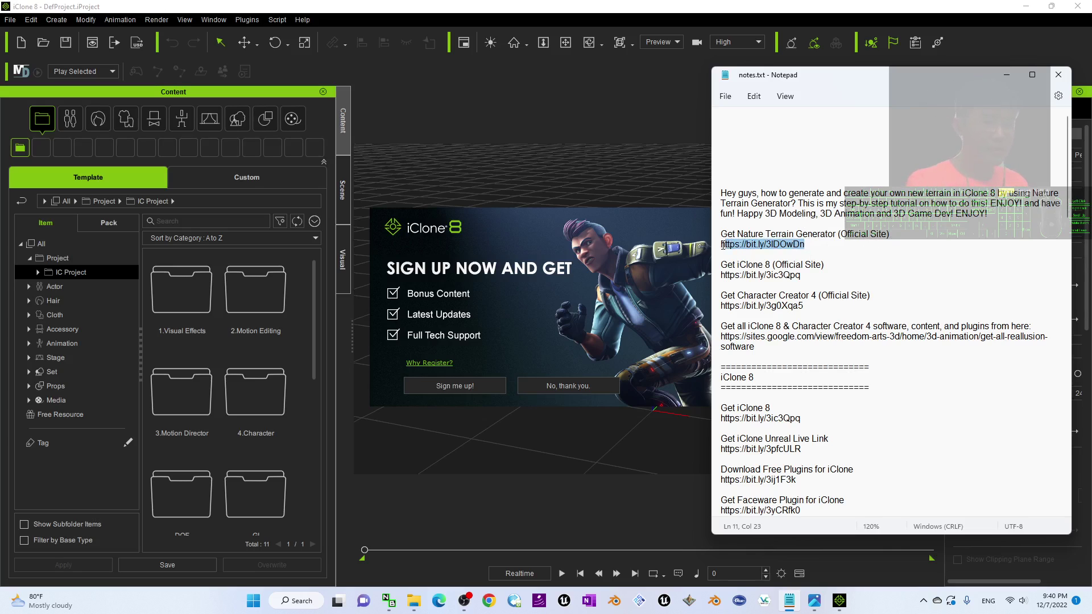
pyautogui.click(861, 246)
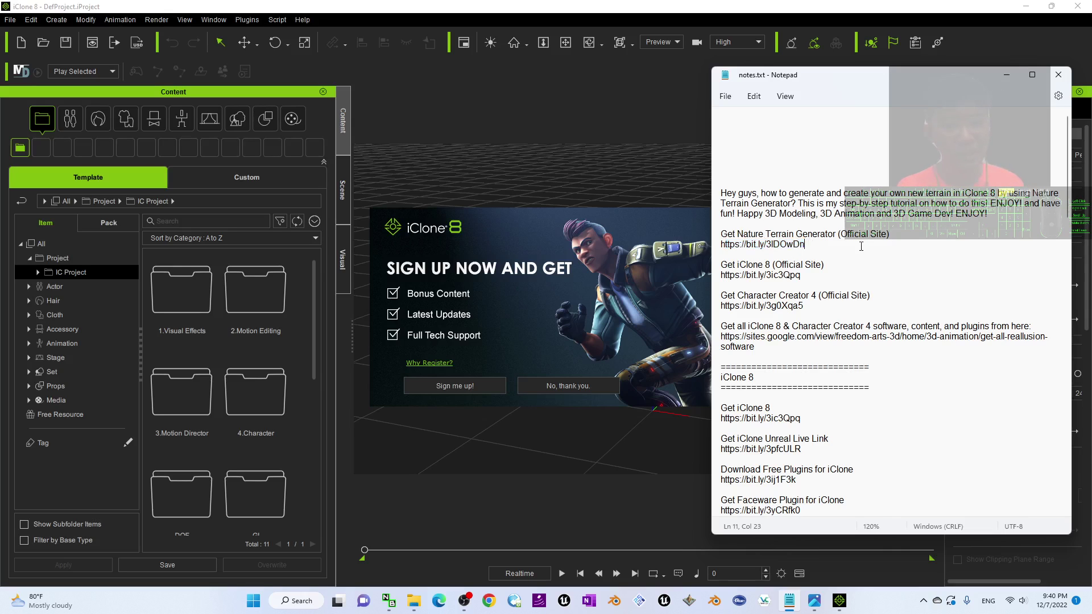
pyautogui.click(1008, 79)
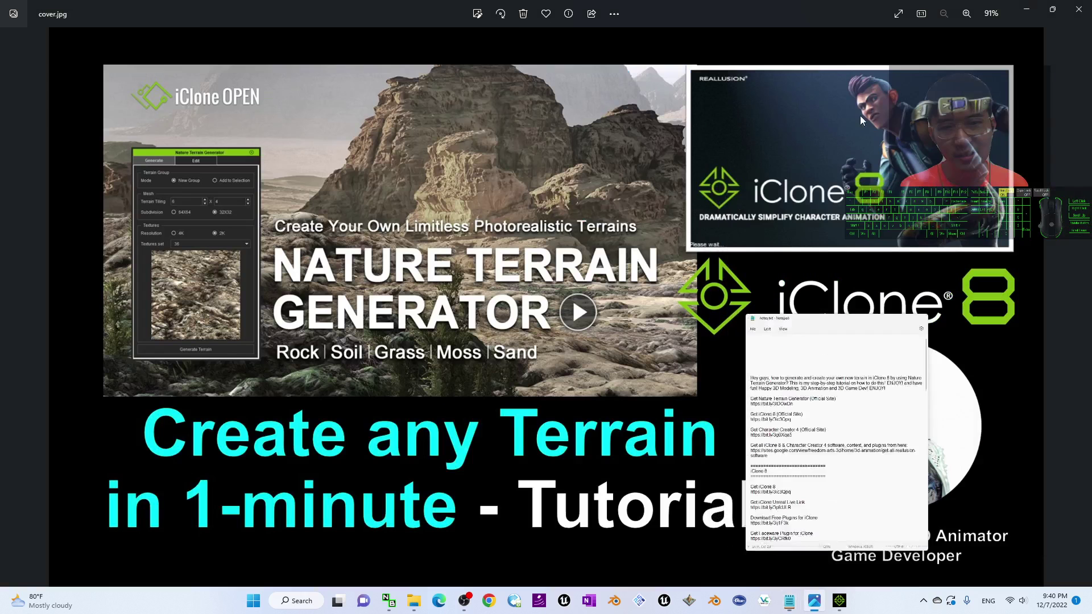
# Step: Switch to iClone 8, decline the registration offer and open the Nature Terrain Generator plugin beside the viewport
pyautogui.click(845, 601)
pyautogui.click(588, 389)
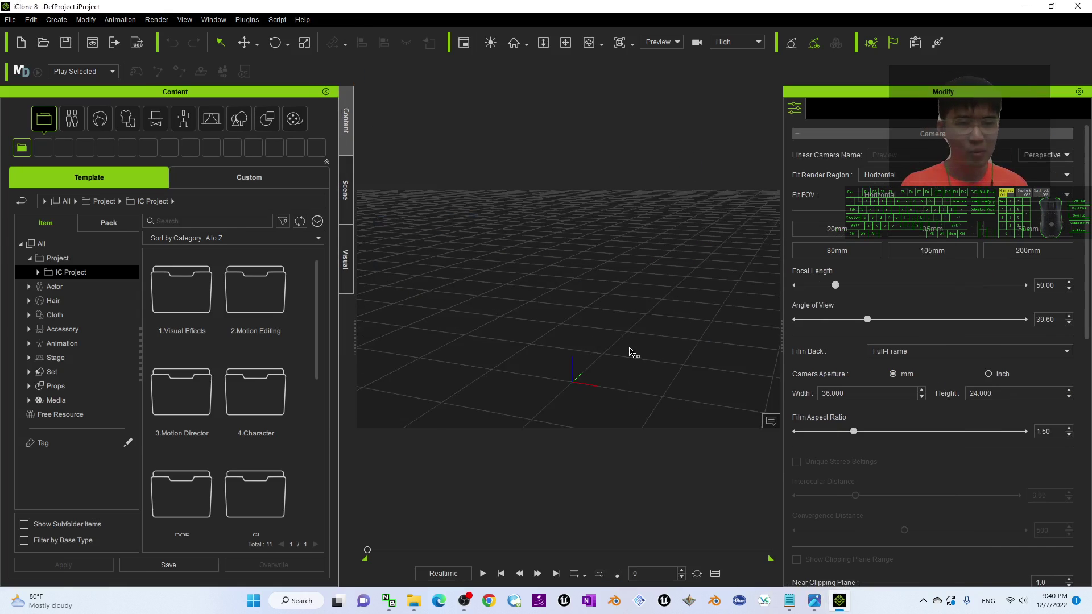
pyautogui.click(253, 20)
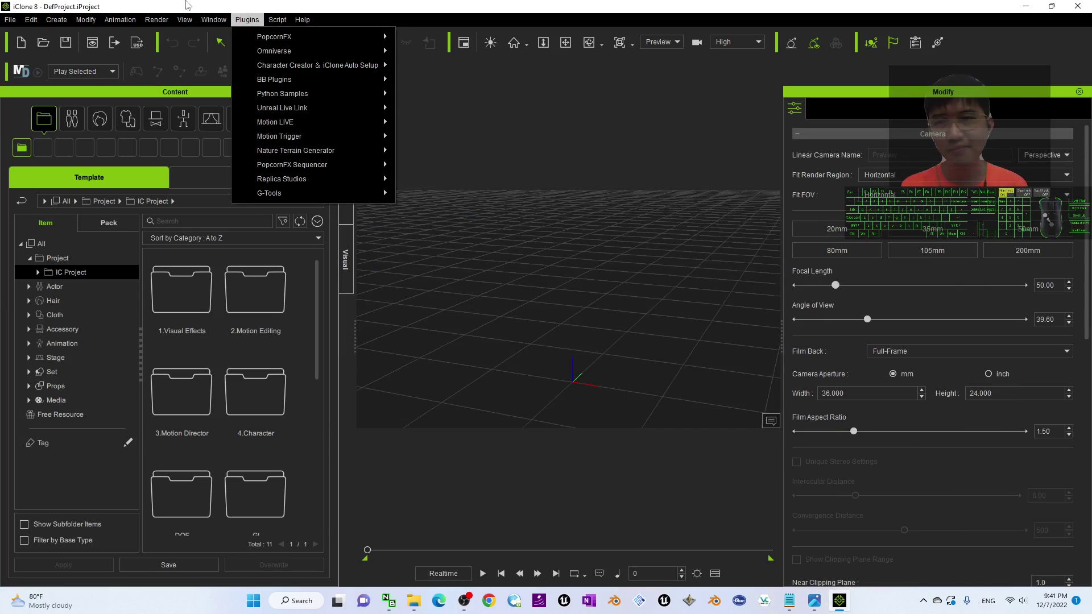
pyautogui.click(231, 5)
pyautogui.click(250, 22)
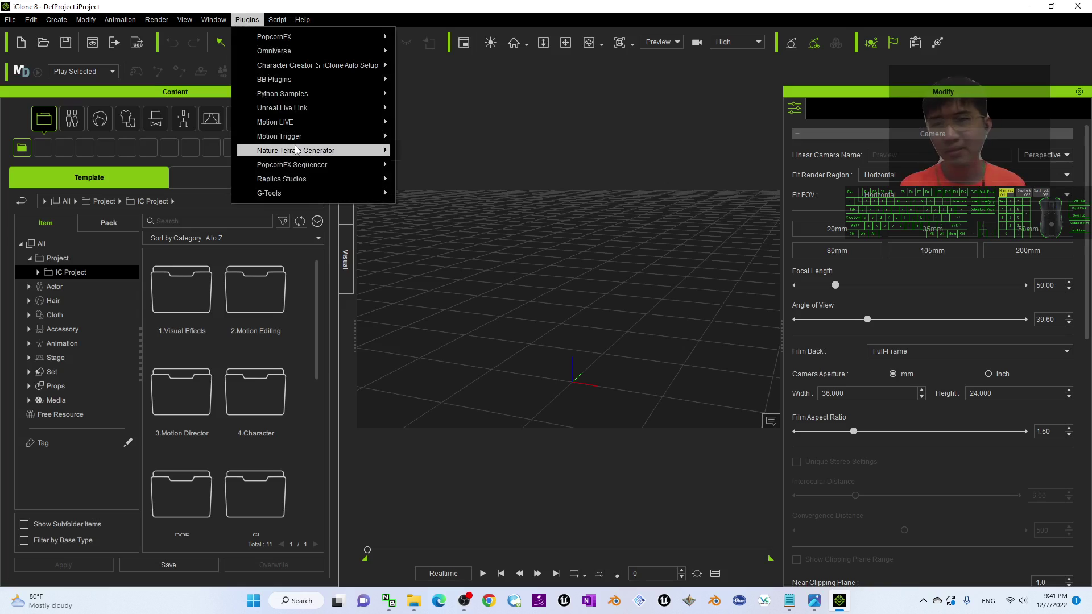
pyautogui.moveTo(298, 151)
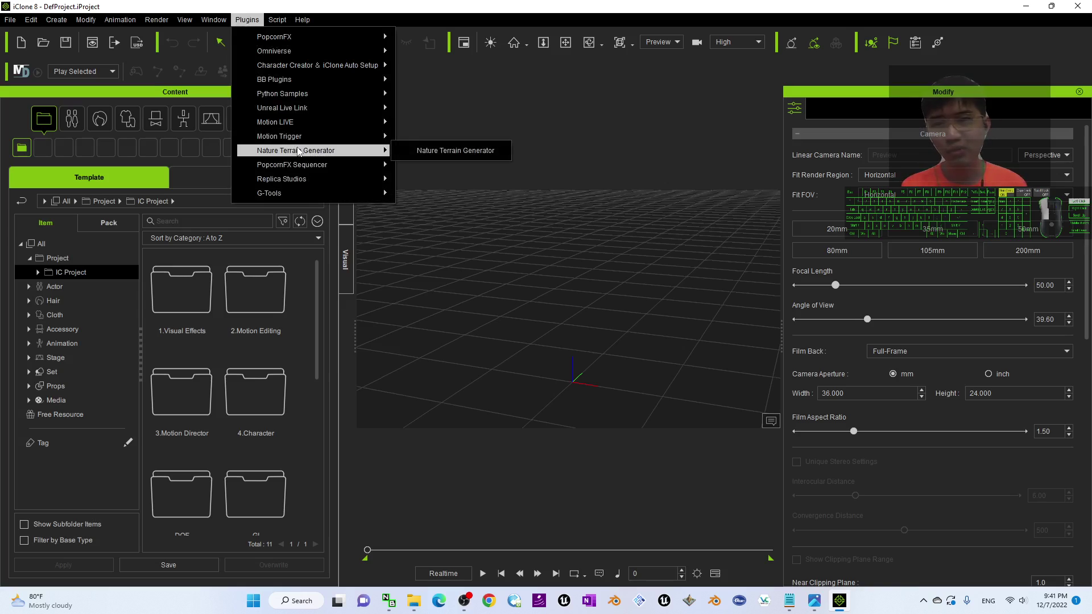
pyautogui.click(453, 152)
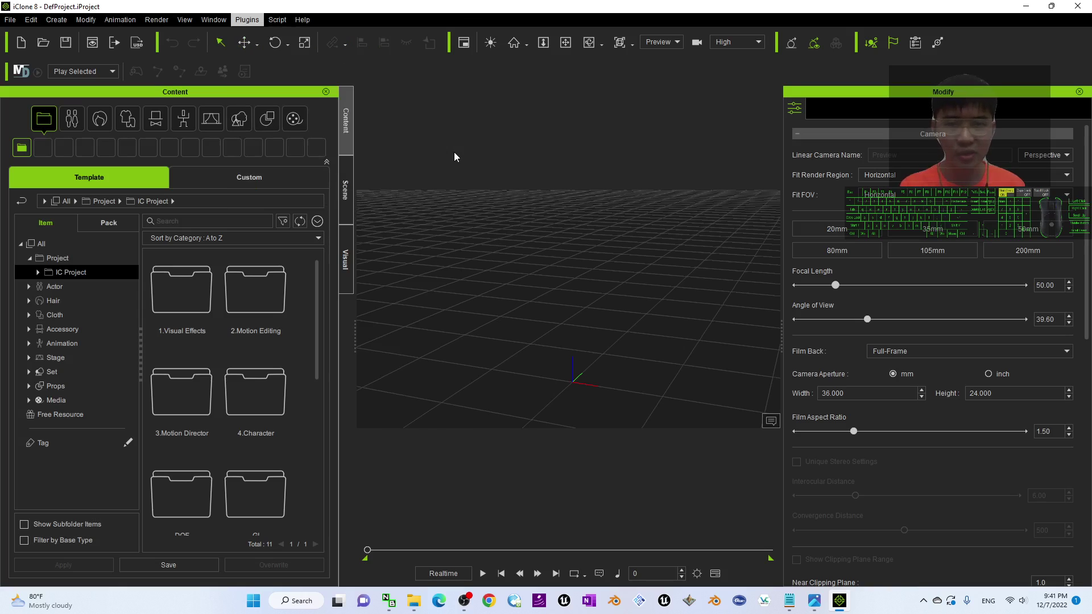
pyautogui.moveTo(455, 175); pyautogui.dragTo(820, 162)
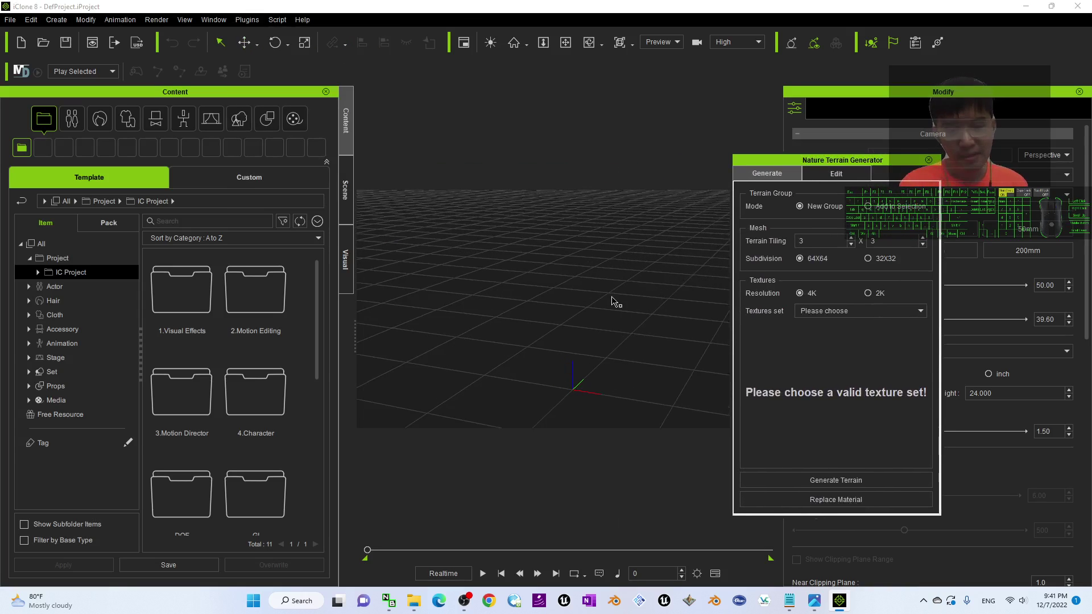
# Step: Set the terrain mesh subdivision to 32X32 for the new terrain group
pyautogui.scroll(1, 630, 355)
pyautogui.press('x')
pyautogui.moveTo(630, 356); pyautogui.dragTo(604, 308)
pyautogui.press('c')
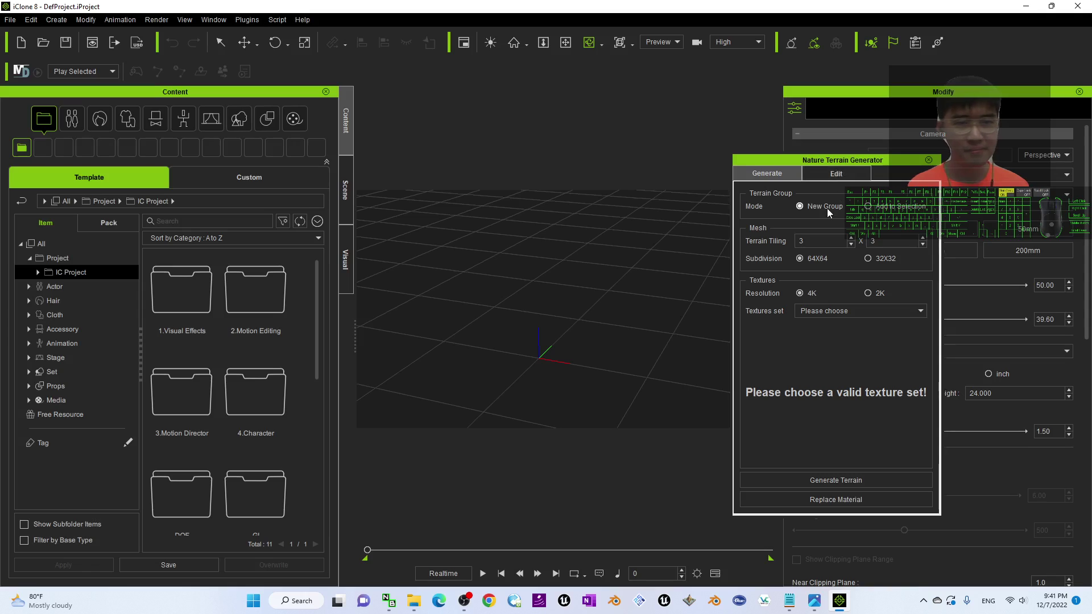
pyautogui.click(869, 259)
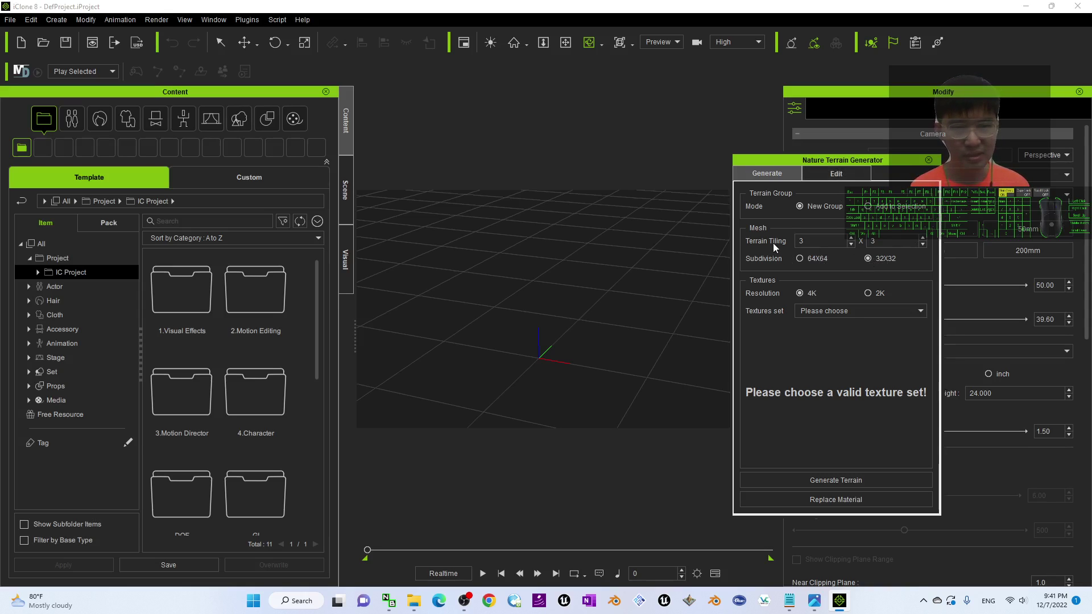
# Step: Preview several terrain texture sets in turn, including 02, 04, 06, 10, 07, 37 and 39
pyautogui.moveTo(419, 322); pyautogui.dragTo(546, 320, button='right')
pyautogui.click(821, 311)
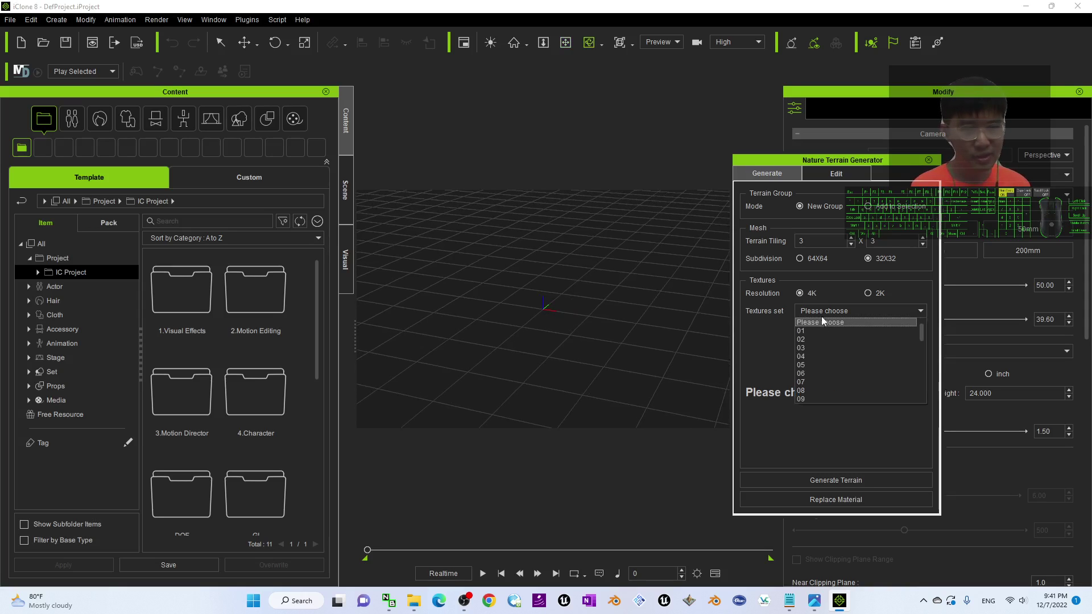
pyautogui.click(818, 338)
pyautogui.click(826, 316)
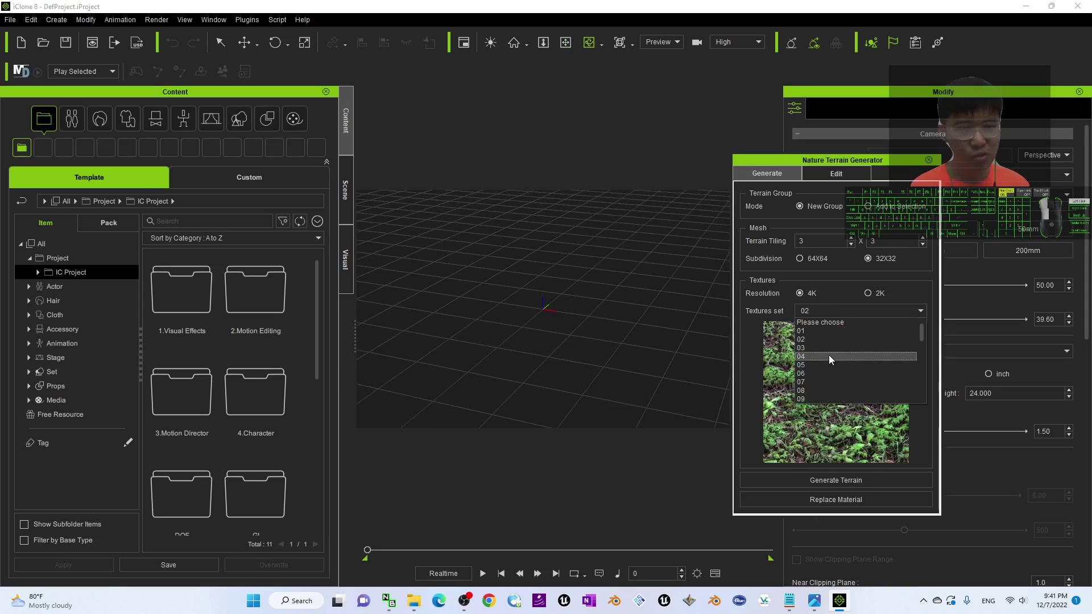
pyautogui.click(829, 355)
pyautogui.click(840, 313)
pyautogui.click(824, 377)
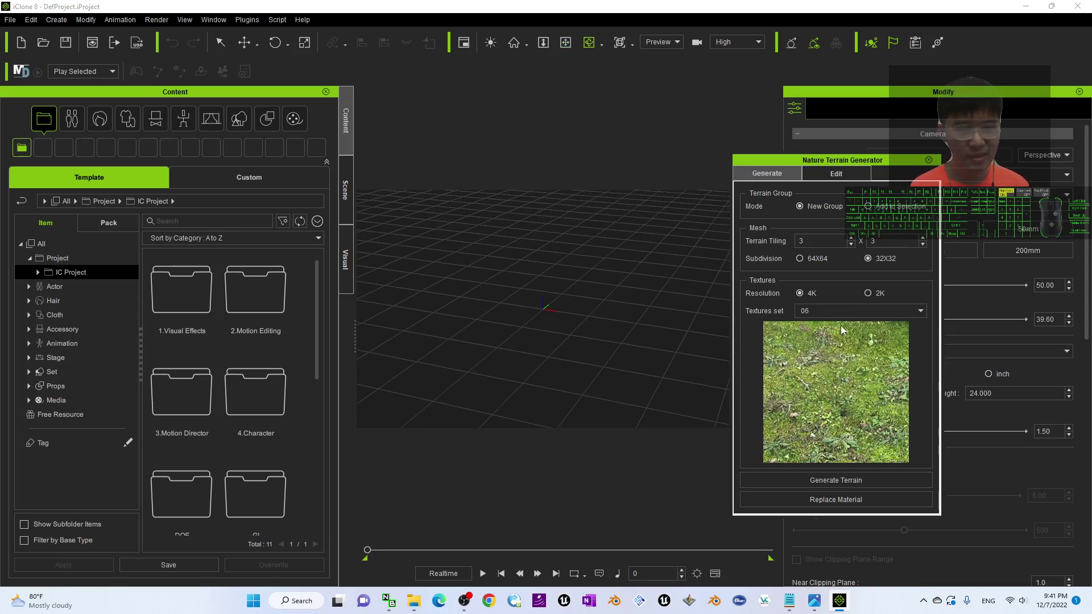
pyautogui.click(846, 309)
pyautogui.click(812, 390)
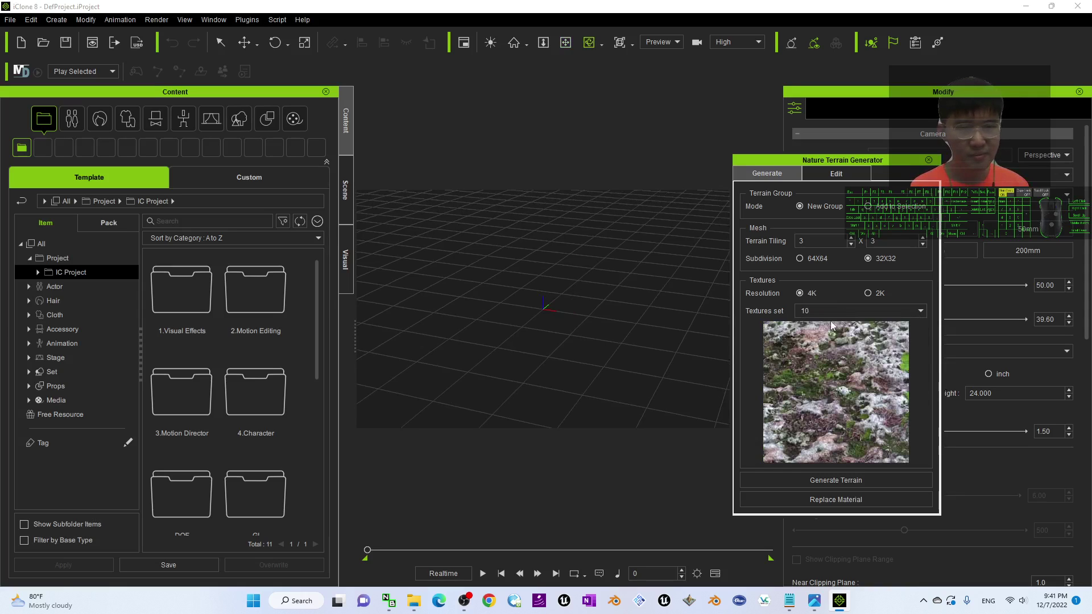
pyautogui.click(833, 308)
pyautogui.click(822, 368)
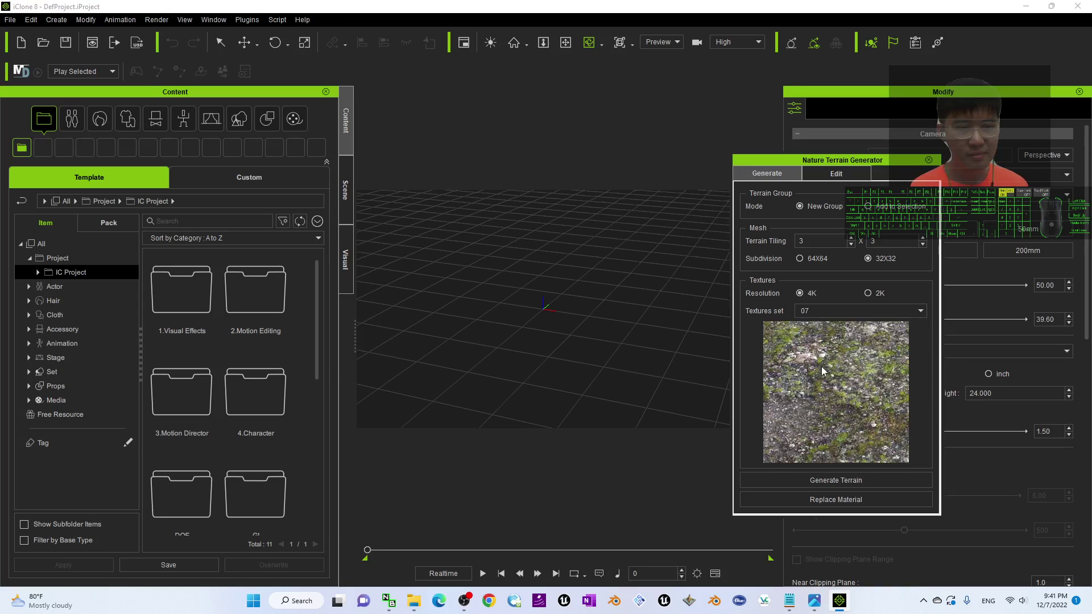
pyautogui.click(830, 314)
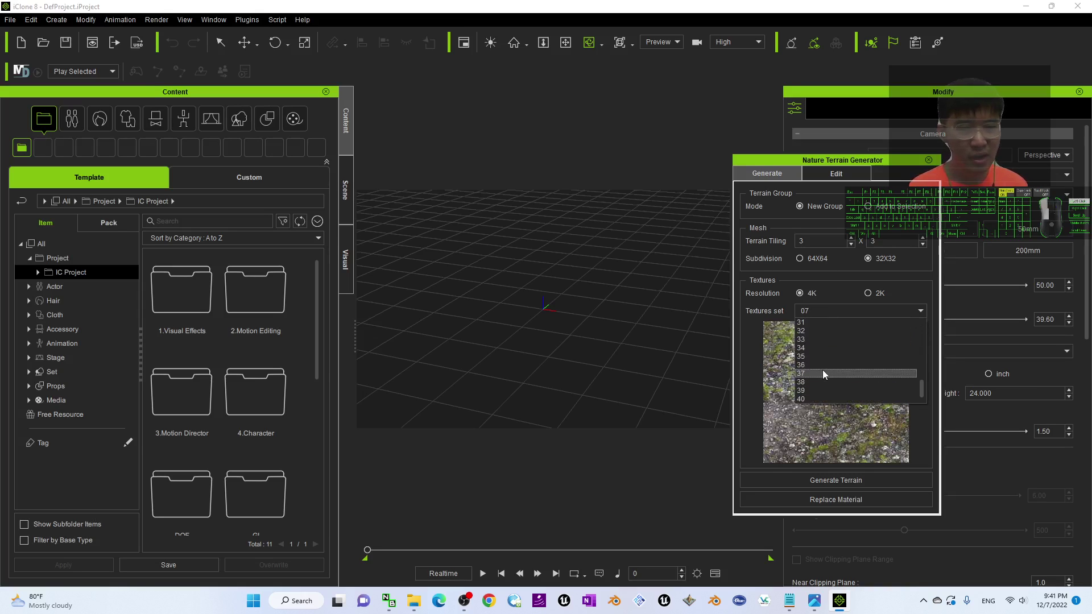
pyautogui.click(822, 375)
pyautogui.click(847, 306)
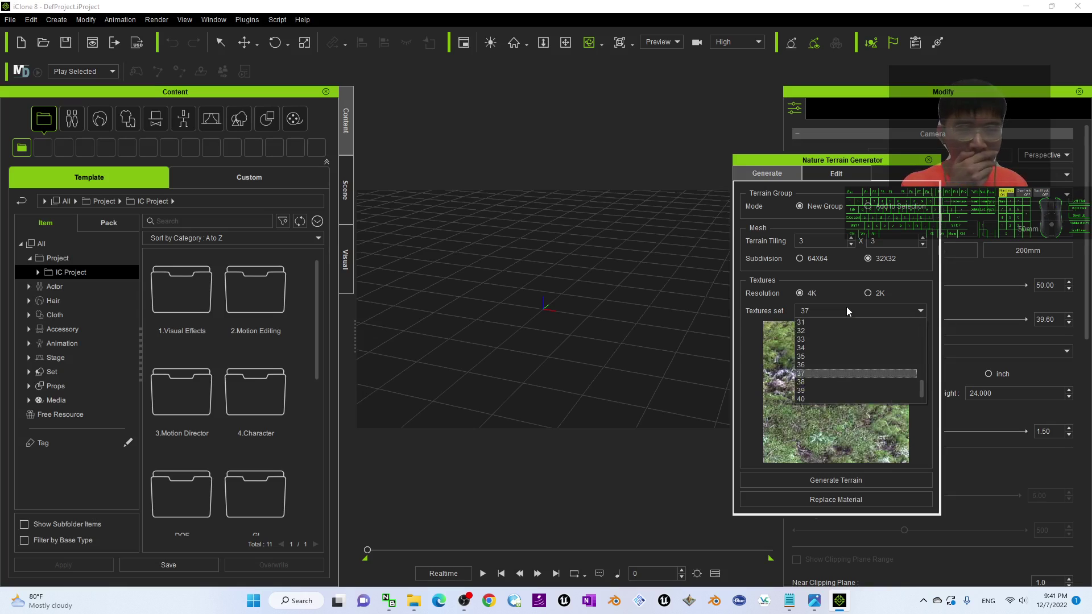
pyautogui.click(845, 390)
# Step: Choose texture set 40 and generate the terrain as a new group
pyautogui.click(848, 312)
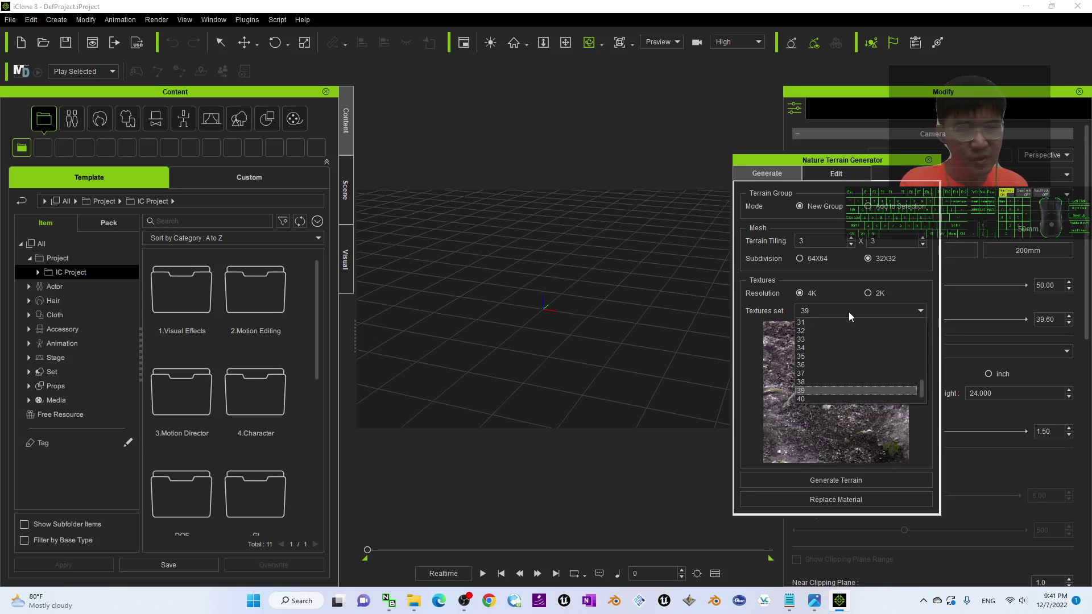
pyautogui.click(824, 395)
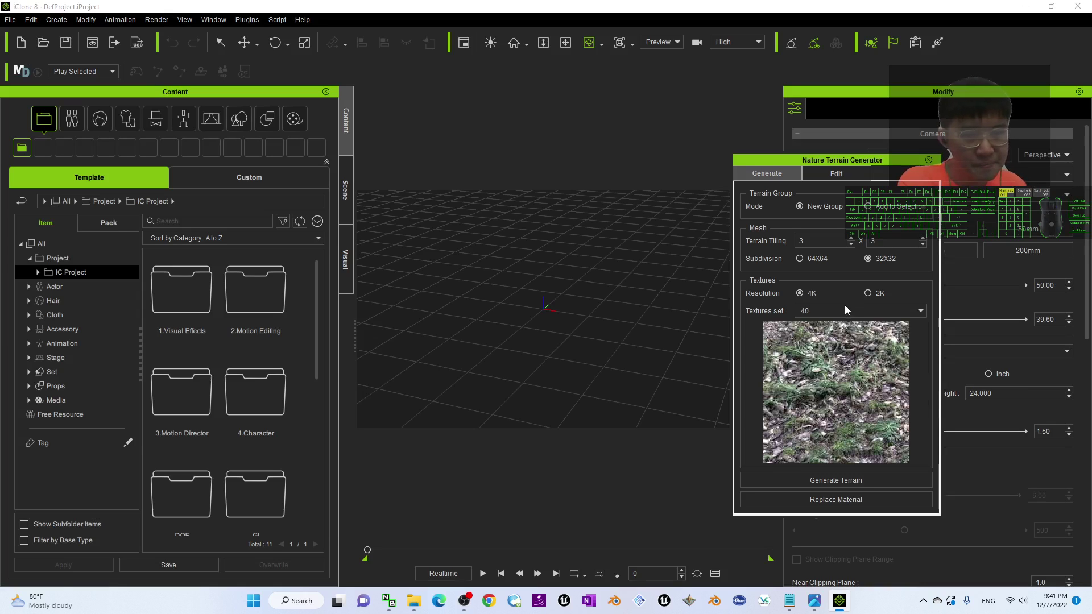
pyautogui.scroll(-2, 550, 298)
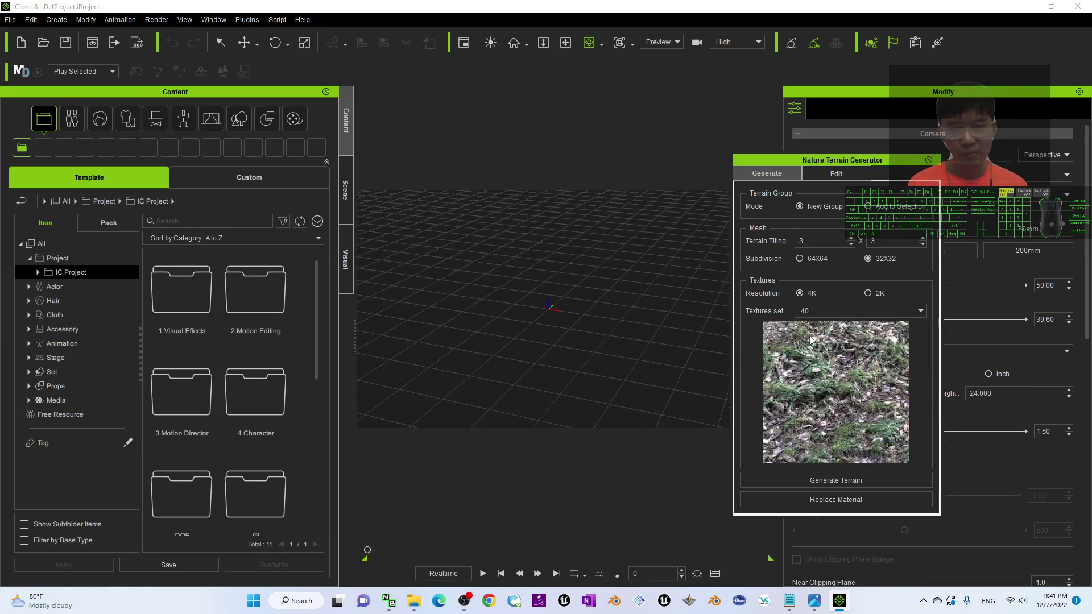
pyautogui.click(835, 482)
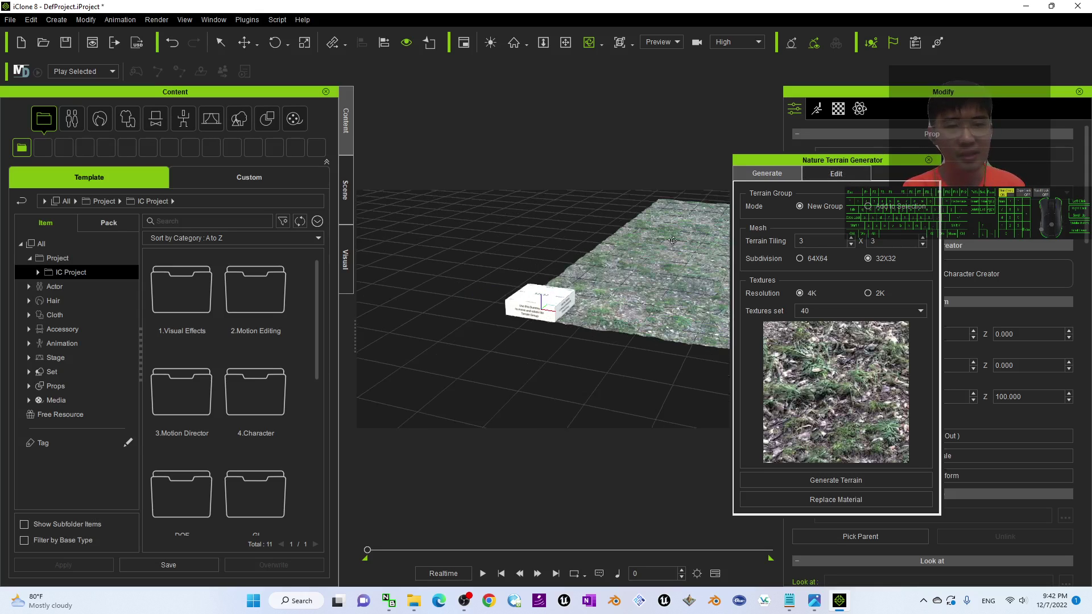
# Step: Examine the generated terrain by selecting its individual tiles one after another across all three rows
pyautogui.moveTo(638, 268); pyautogui.dragTo(647, 281)
pyautogui.moveTo(672, 269); pyautogui.dragTo(555, 341, button='right')
pyautogui.click(510, 306)
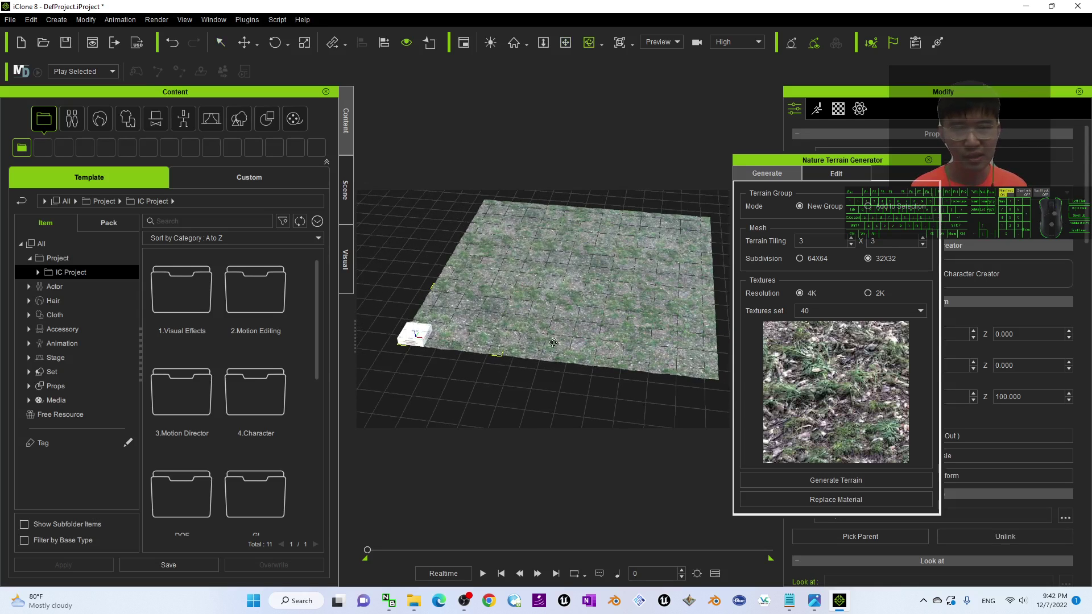
pyautogui.click(657, 348)
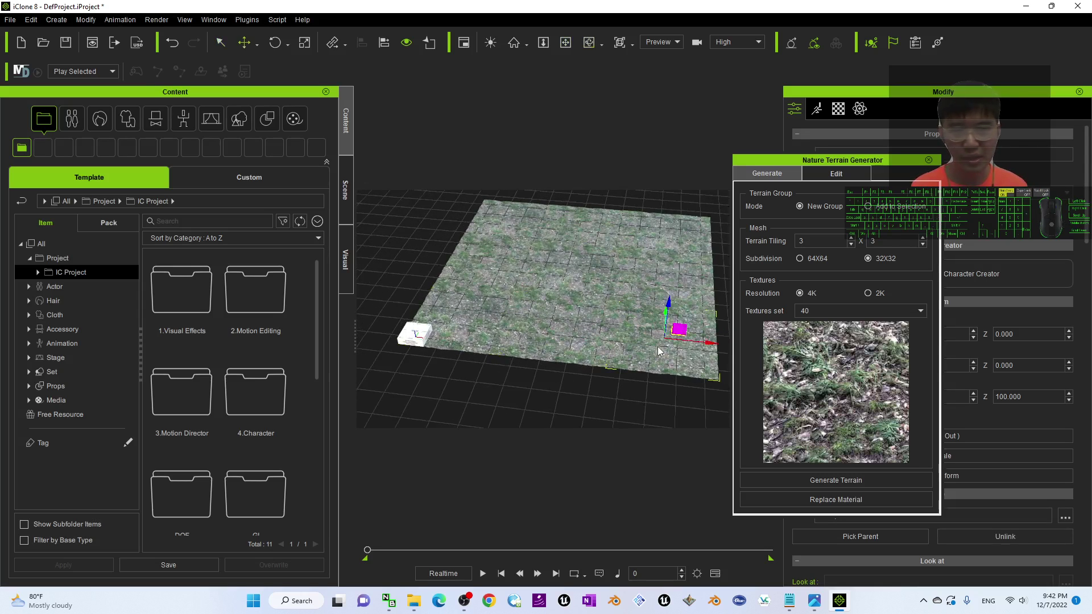
pyautogui.click(556, 326)
pyautogui.click(502, 320)
pyautogui.click(658, 283)
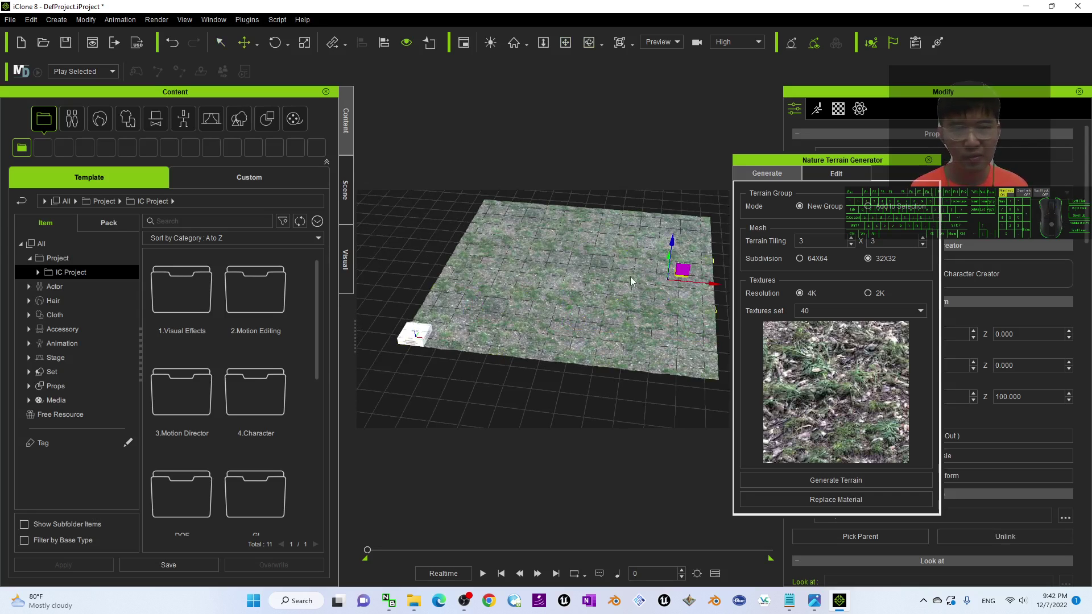
pyautogui.click(603, 276)
pyautogui.click(479, 269)
pyautogui.click(507, 231)
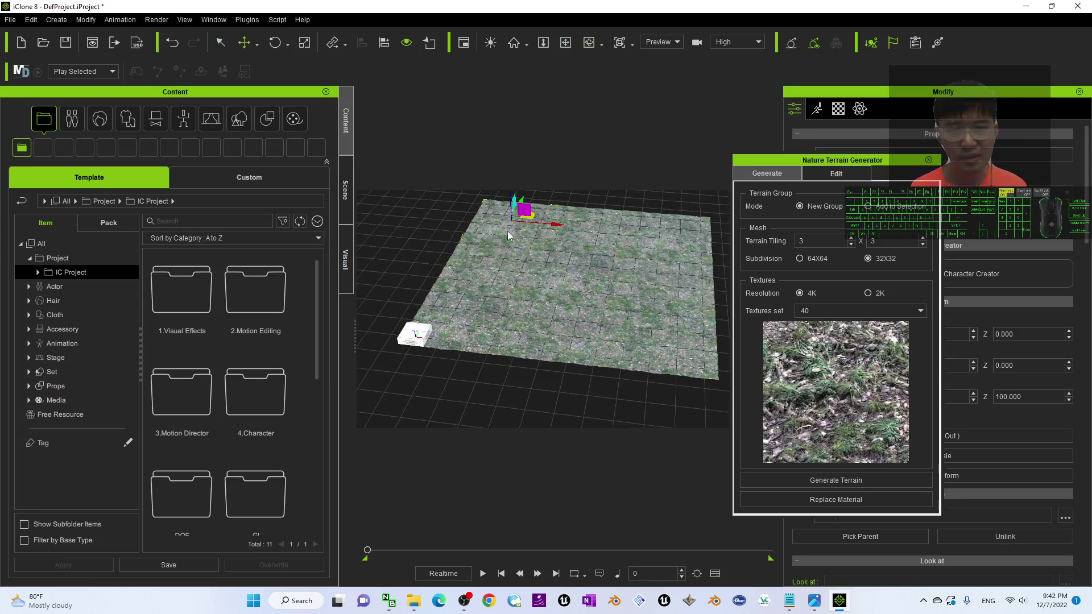
pyautogui.click(583, 226)
pyautogui.click(691, 226)
# Step: Open the Nature Terrain Generator's terrain editing mode with Morph Control active
pyautogui.scroll(2, 631, 292)
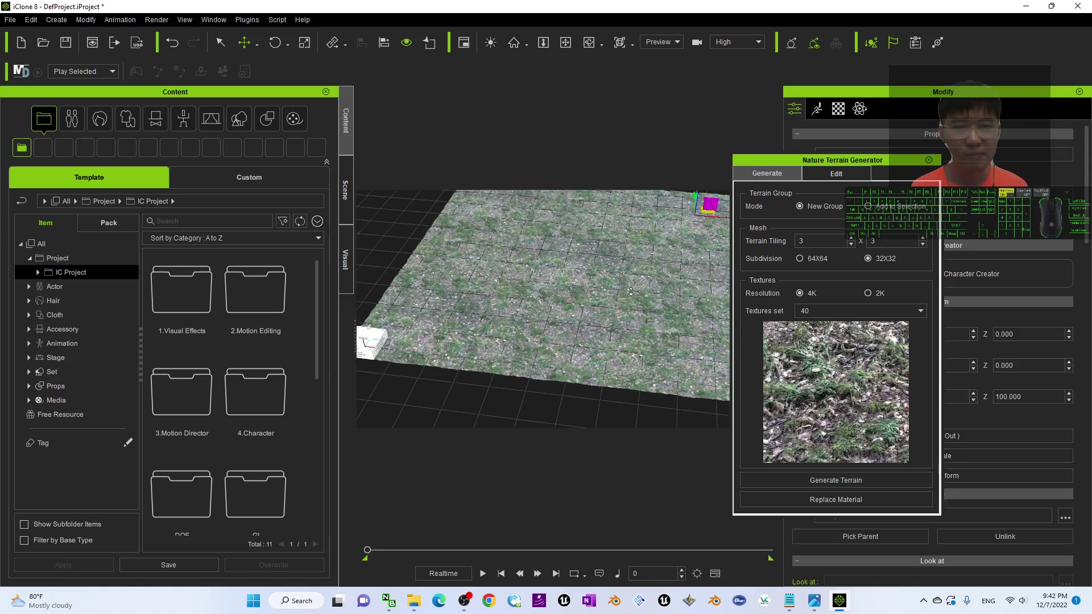
pyautogui.scroll(-5, 631, 292)
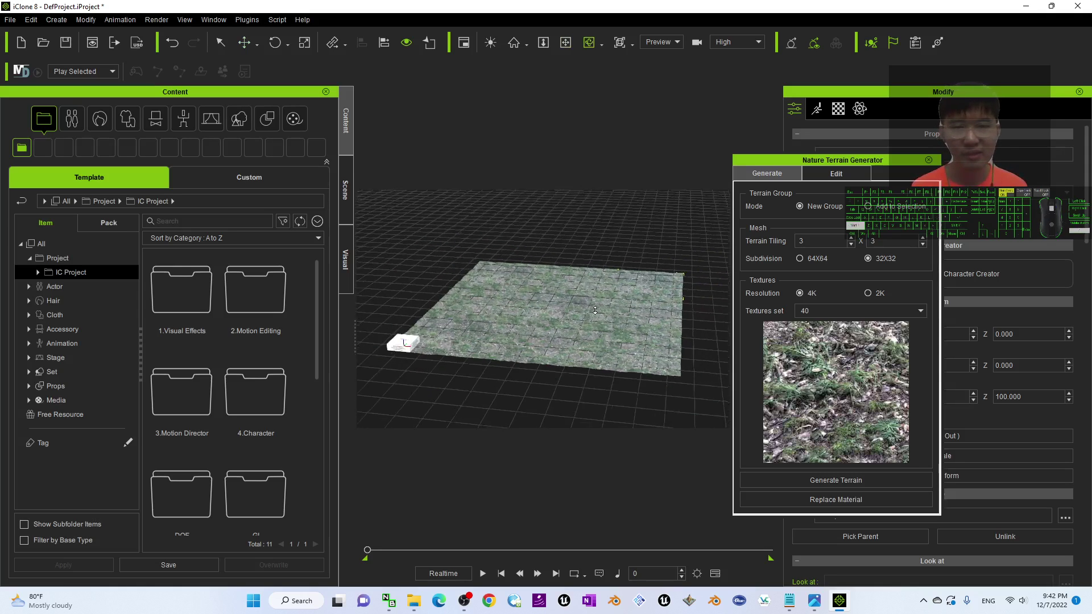
pyautogui.keyDown('shift'); pyautogui.scroll(-2, 595, 310); pyautogui.keyUp('shift')
pyautogui.click(837, 174)
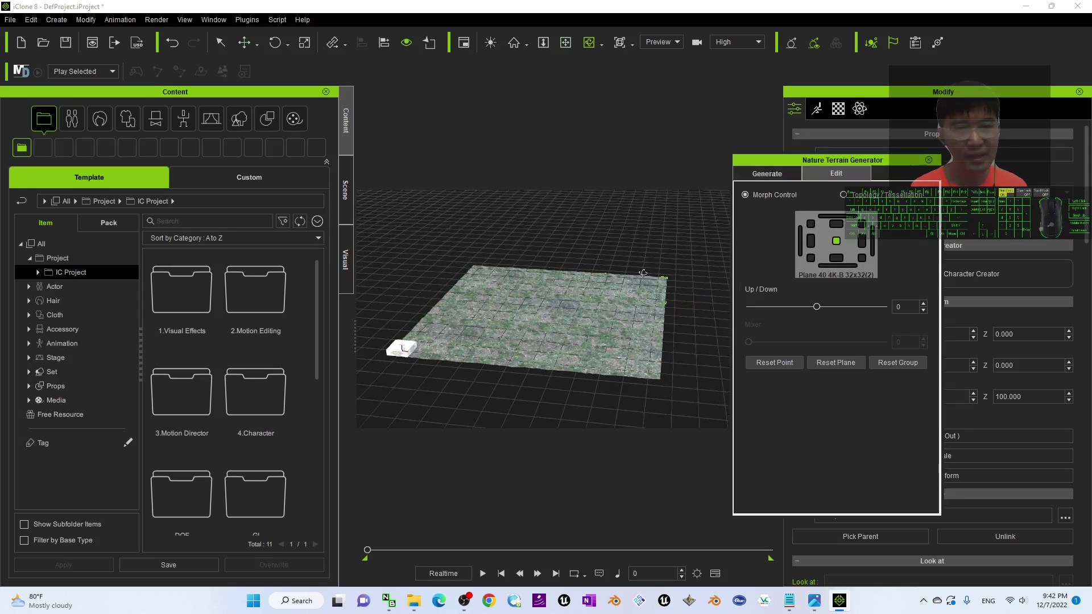
# Step: Raise the center morph point of the tile Plane 40 4K-C 32x32 to an Up / Down value of 81
pyautogui.scroll(3, 643, 291)
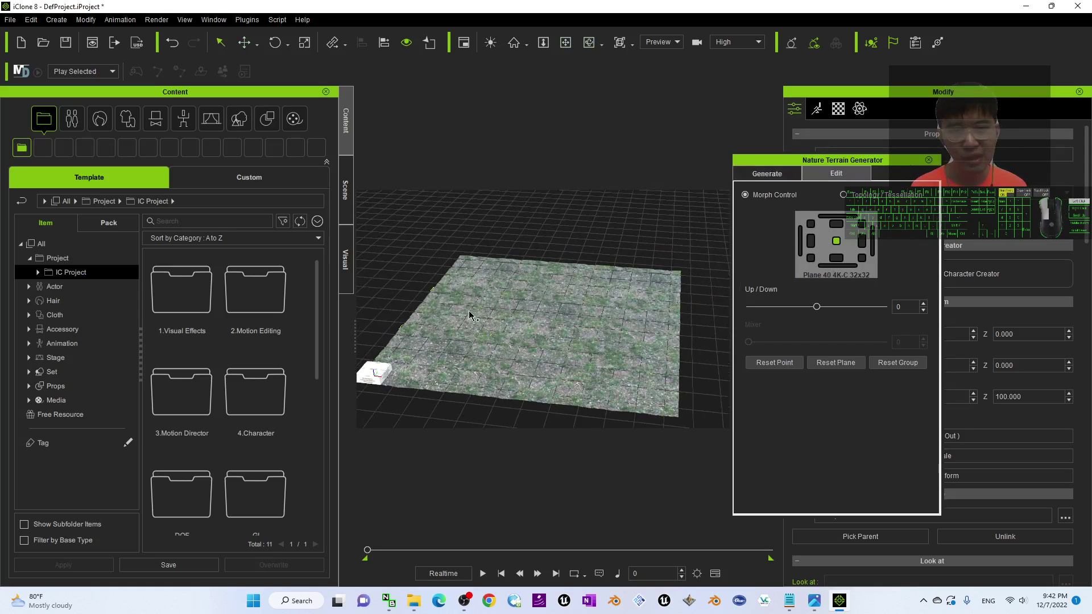
pyautogui.click(463, 300)
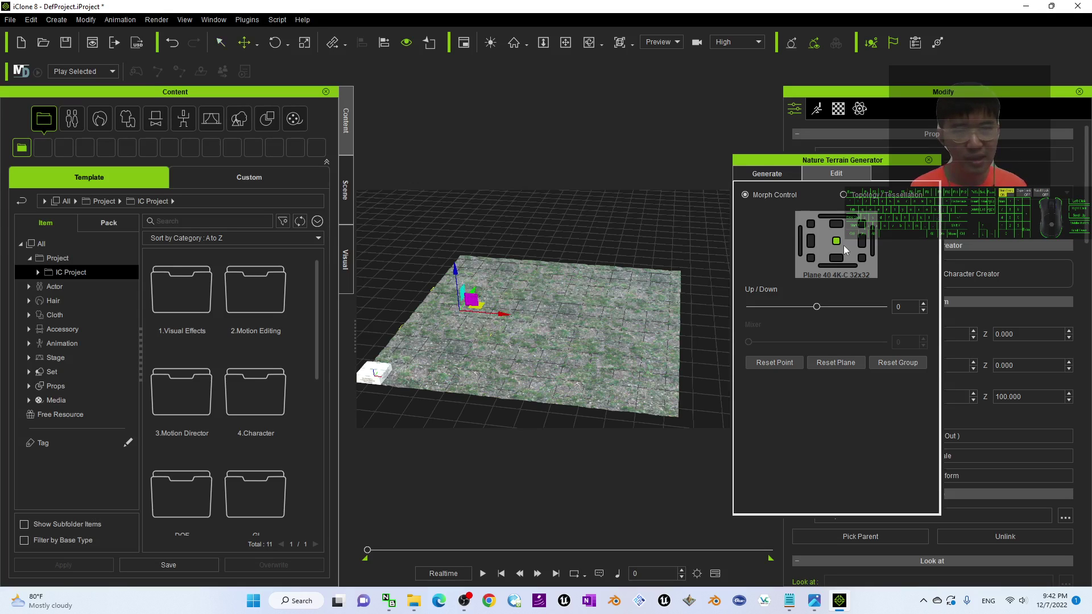
pyautogui.click(865, 243)
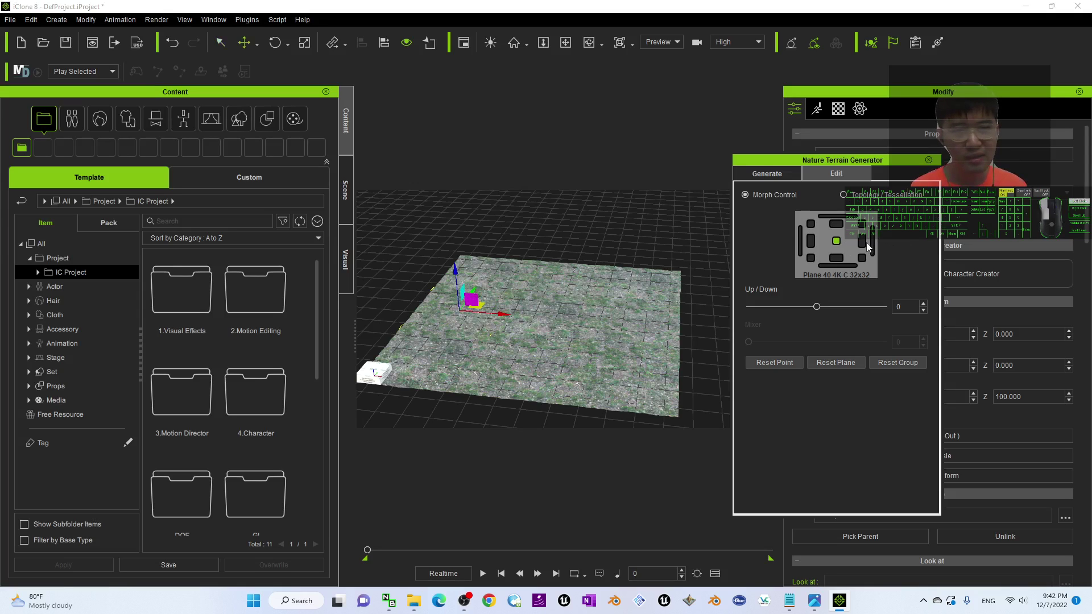
pyautogui.click(815, 241)
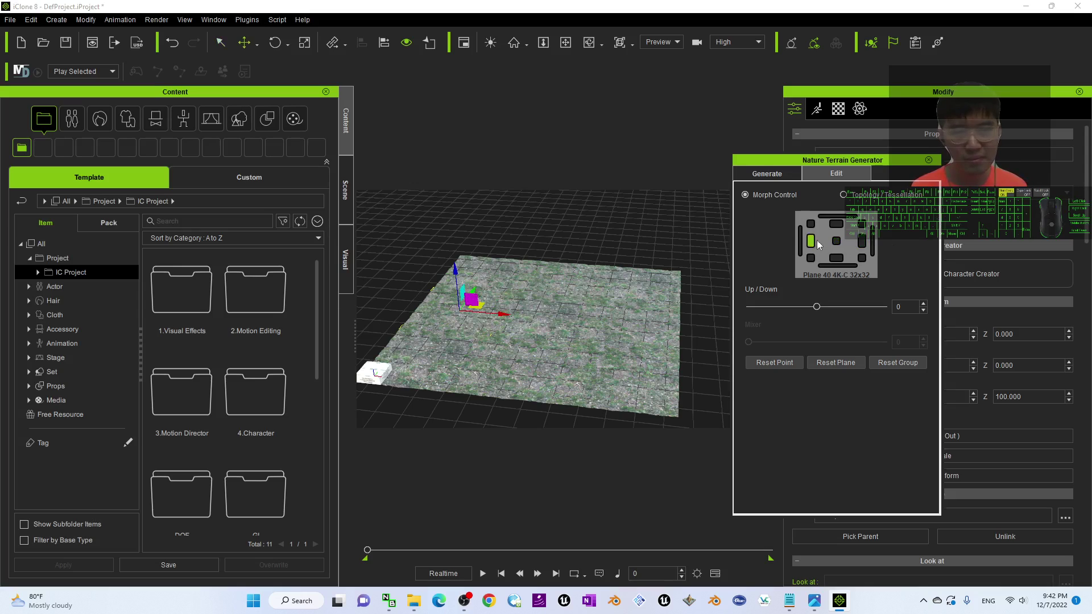
pyautogui.moveTo(816, 313); pyautogui.dragTo(872, 307)
pyautogui.click(836, 241)
# Step: Raise the right-middle morph point of the tile Plane 40 4K-B 32x32(1) to 79
pyautogui.scroll(5, 555, 307)
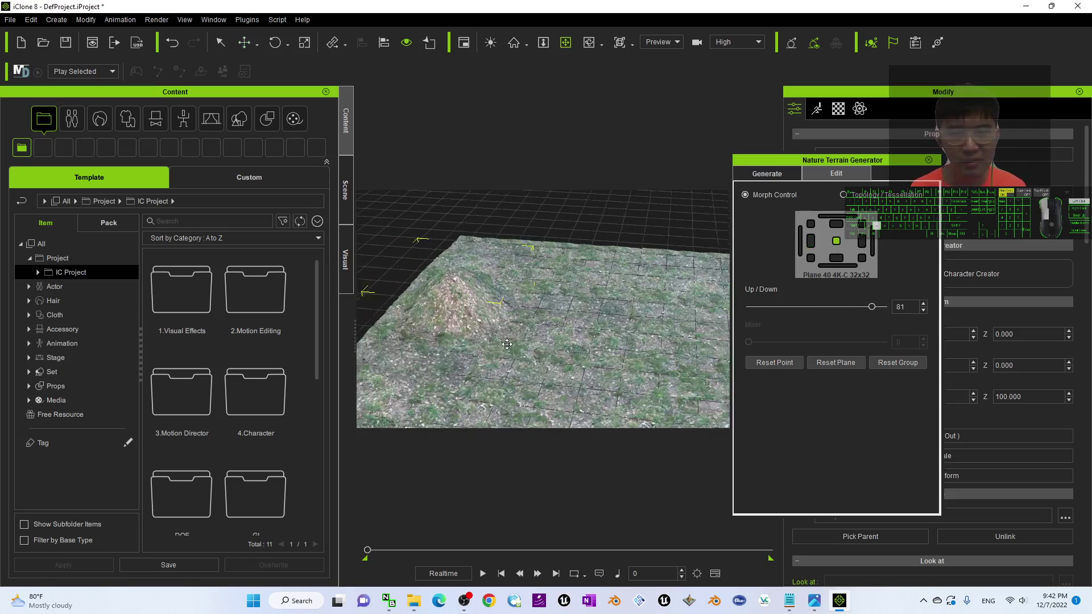
pyautogui.moveTo(547, 309); pyautogui.dragTo(509, 310, button='right')
pyautogui.moveTo(509, 310); pyautogui.dragTo(493, 320)
pyautogui.click(493, 320)
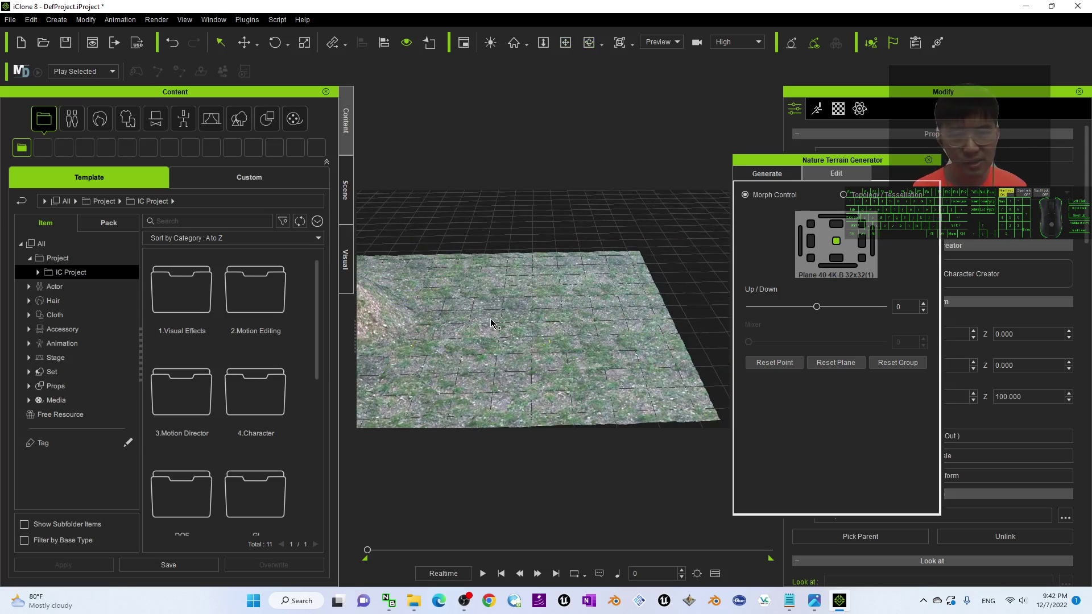
pyautogui.click(865, 241)
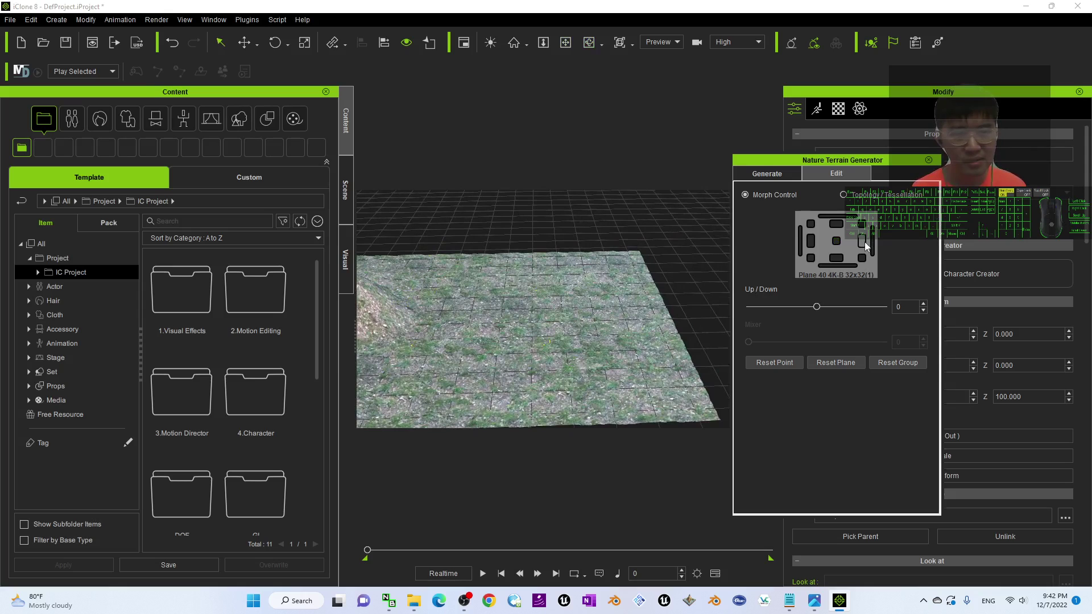
pyautogui.moveTo(819, 308); pyautogui.dragTo(872, 308)
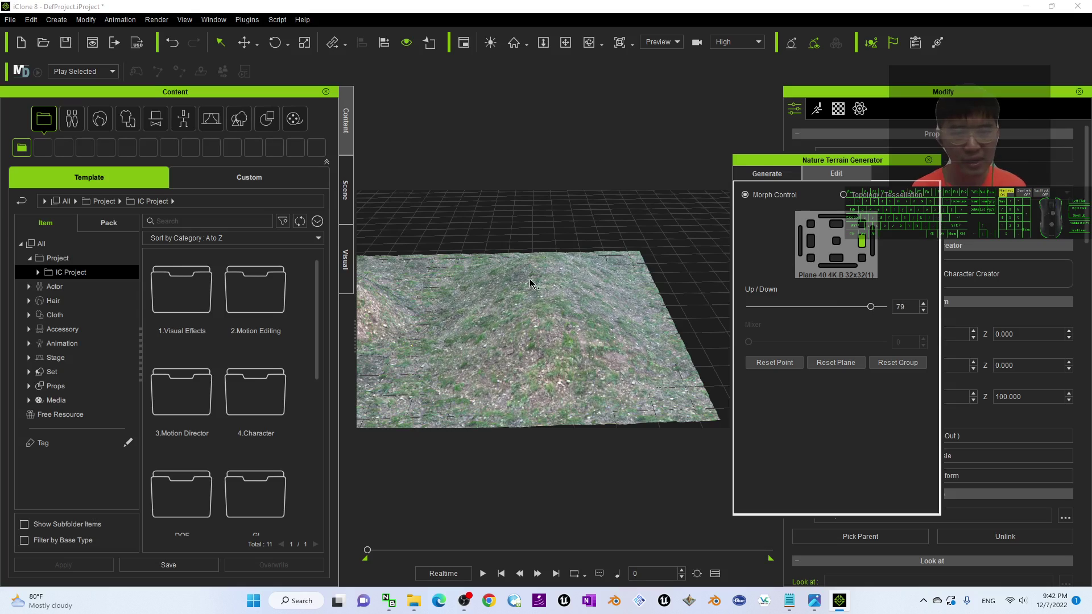
# Step: Set the Up / Down value of the middle edge point shared with tile Plane 40 4K-A 32x32(0) to 58
pyautogui.moveTo(561, 303); pyautogui.dragTo(559, 375, button='middle')
pyautogui.press('c')
pyautogui.moveTo(559, 374); pyautogui.dragTo(575, 353)
pyautogui.moveTo(871, 307)
pyautogui.mouseDown()
pyautogui.moveTo(845, 310)
pyautogui.moveTo(856, 308)
pyautogui.mouseUp()
pyautogui.click(611, 319)
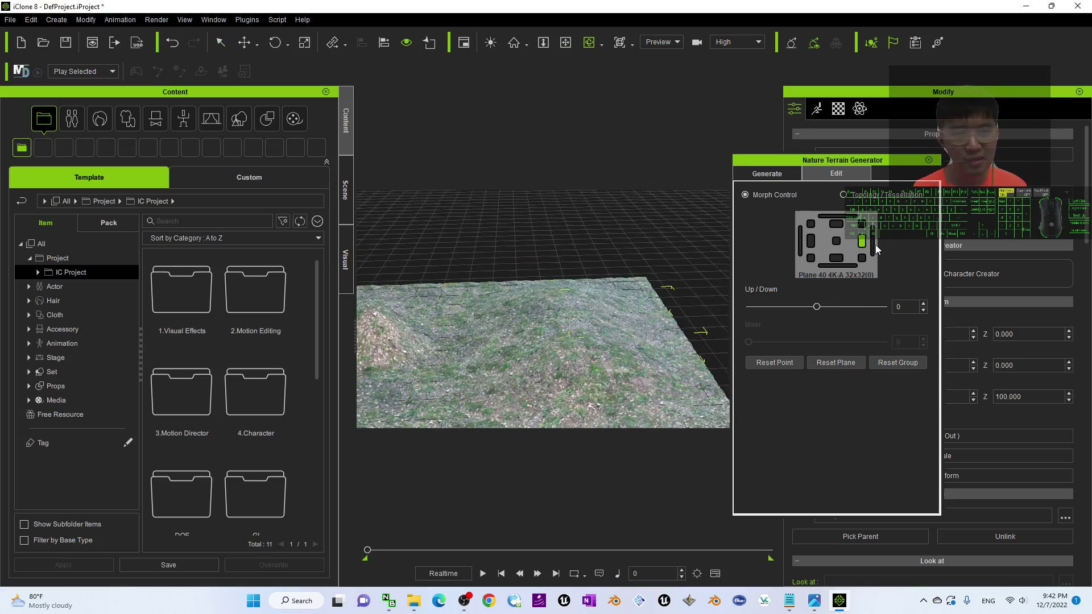
pyautogui.click(811, 240)
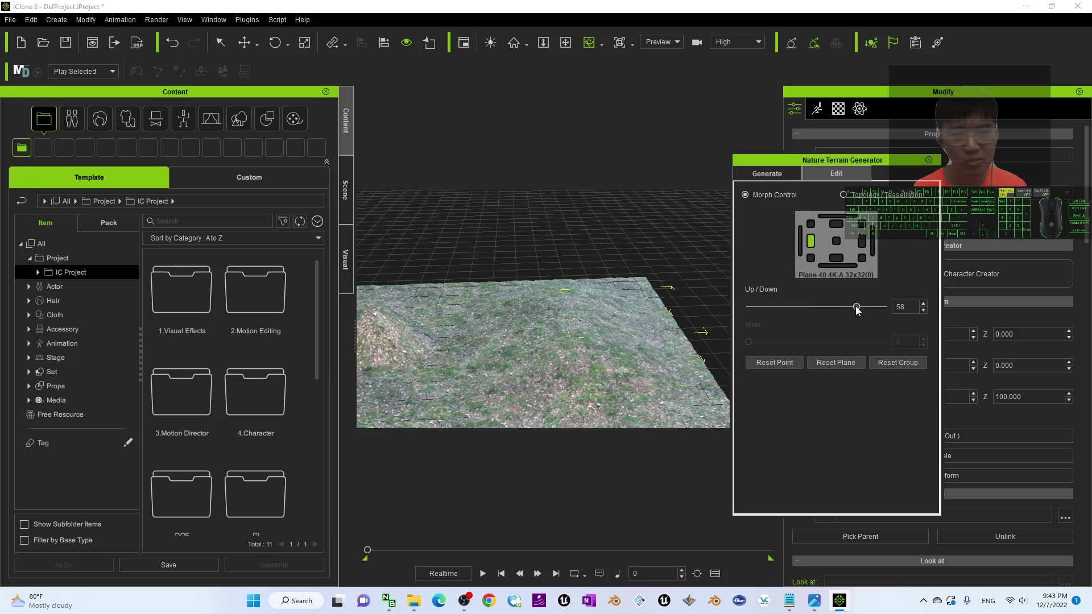
# Step: Sink the center morph point of the tile Plane 40 4K-A 32x32(0) to -46
pyautogui.moveTo(816, 307); pyautogui.dragTo(786, 307)
pyautogui.click(838, 242)
pyautogui.press('c')
pyautogui.moveTo(568, 313); pyautogui.dragTo(544, 271)
pyautogui.scroll(2, 540, 268)
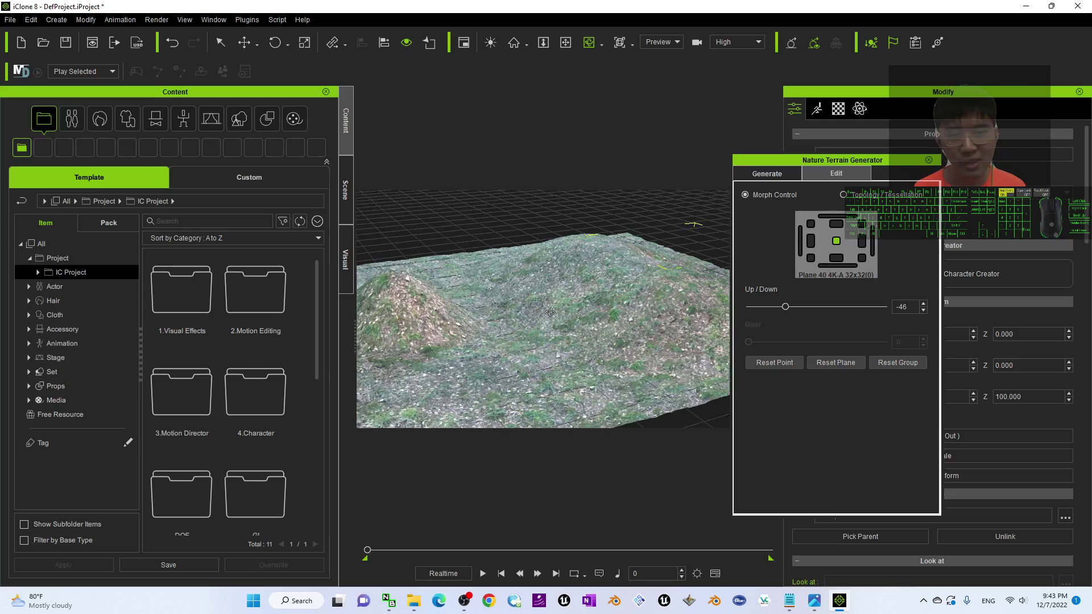
# Step: Raise the lower-right corner morph point of the tile Plane 40 4K-B 32x32 to 31
pyautogui.scroll(-2, 541, 356)
pyautogui.click(542, 357)
pyautogui.click(837, 258)
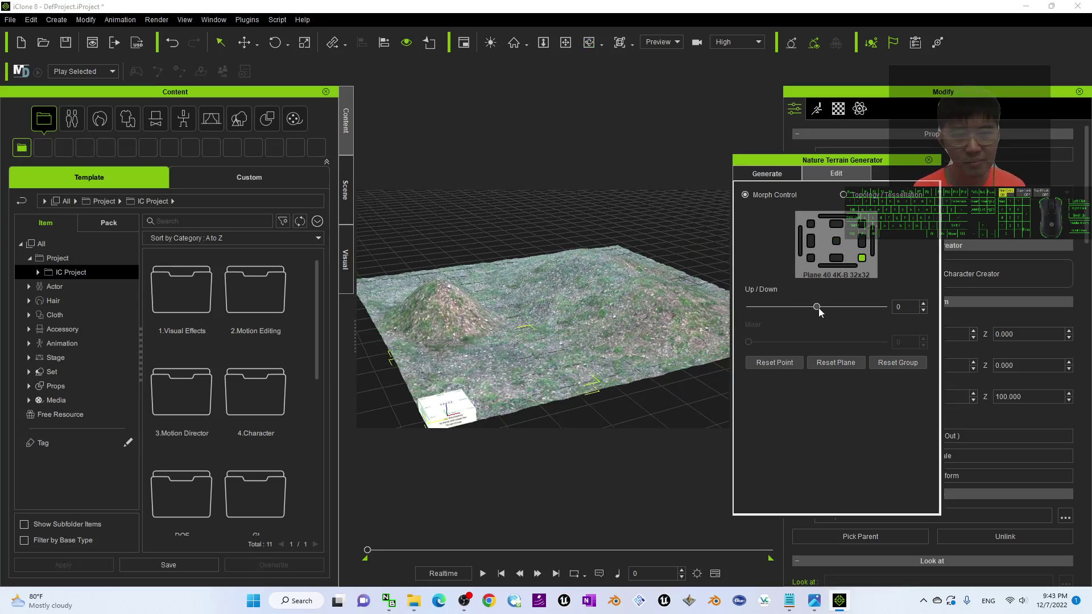
pyautogui.moveTo(816, 308)
pyautogui.mouseDown()
pyautogui.moveTo(870, 307)
pyautogui.moveTo(838, 307)
pyautogui.mouseUp()
# Step: Hide the terrain group's white dummy box at the terrain corner by setting its material opacity to 0
pyautogui.moveTo(654, 318); pyautogui.dragTo(727, 295, button='right')
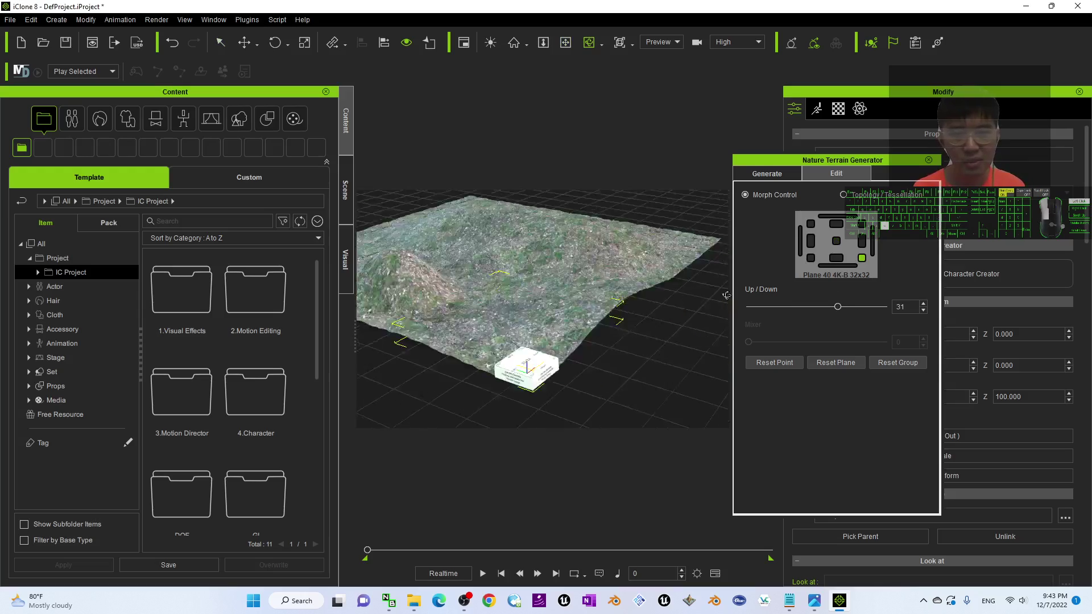
pyautogui.moveTo(727, 295); pyautogui.dragTo(763, 263)
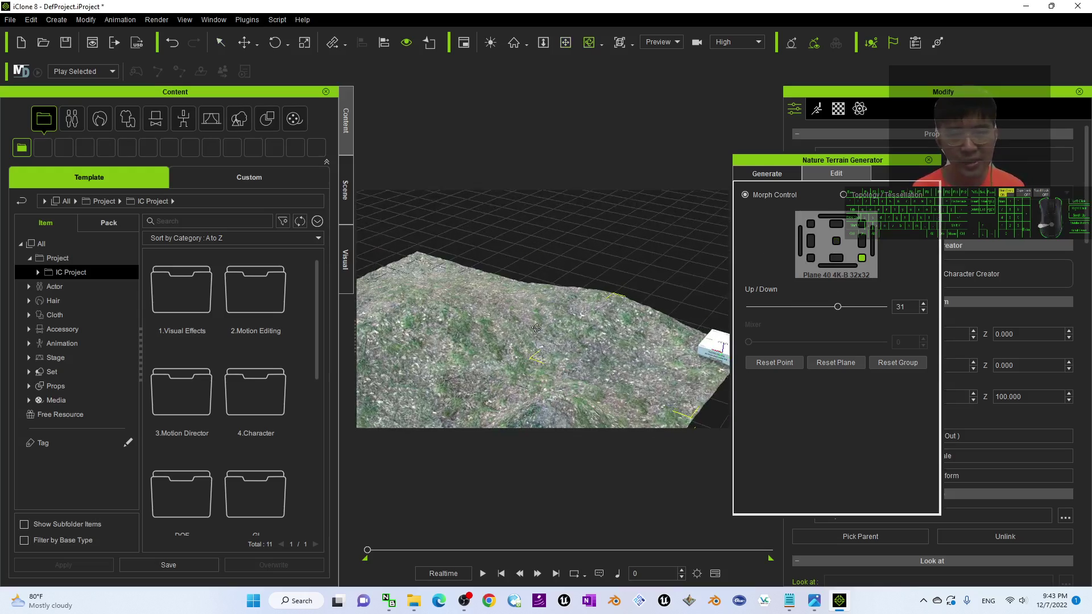
pyautogui.moveTo(537, 328); pyautogui.dragTo(540, 360)
pyautogui.scroll(2, 539, 361)
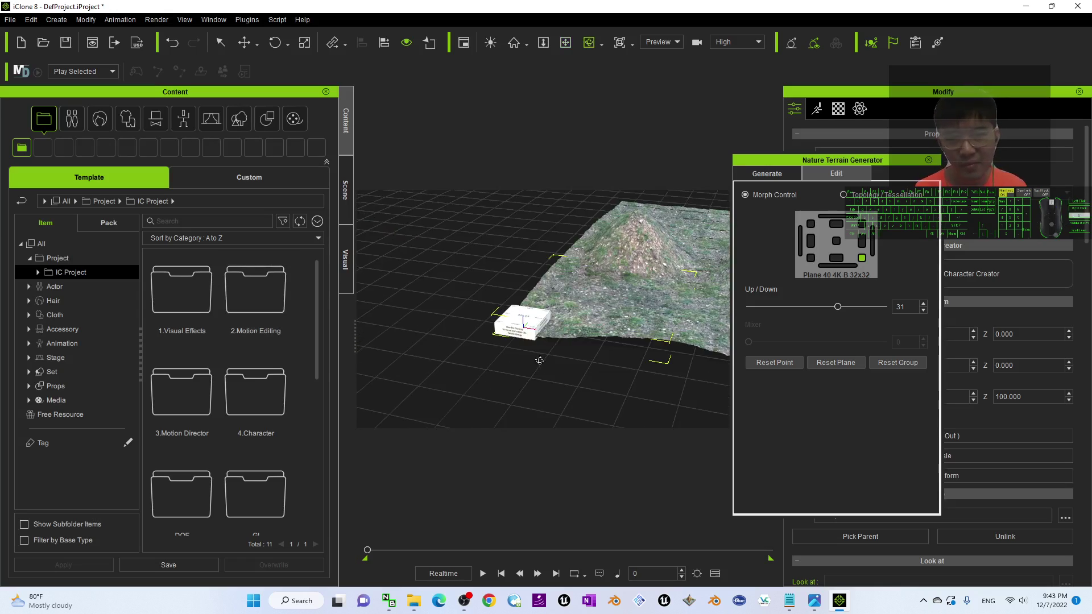
pyautogui.scroll(5, 453, 337)
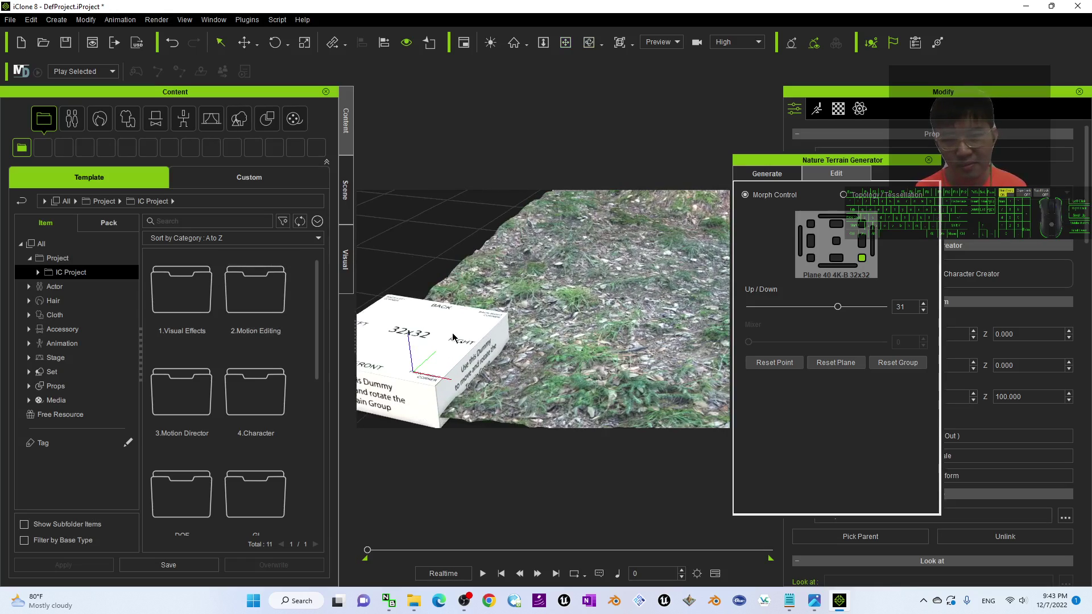
pyautogui.scroll(-5, 453, 337)
pyautogui.click(455, 341)
pyautogui.click(839, 108)
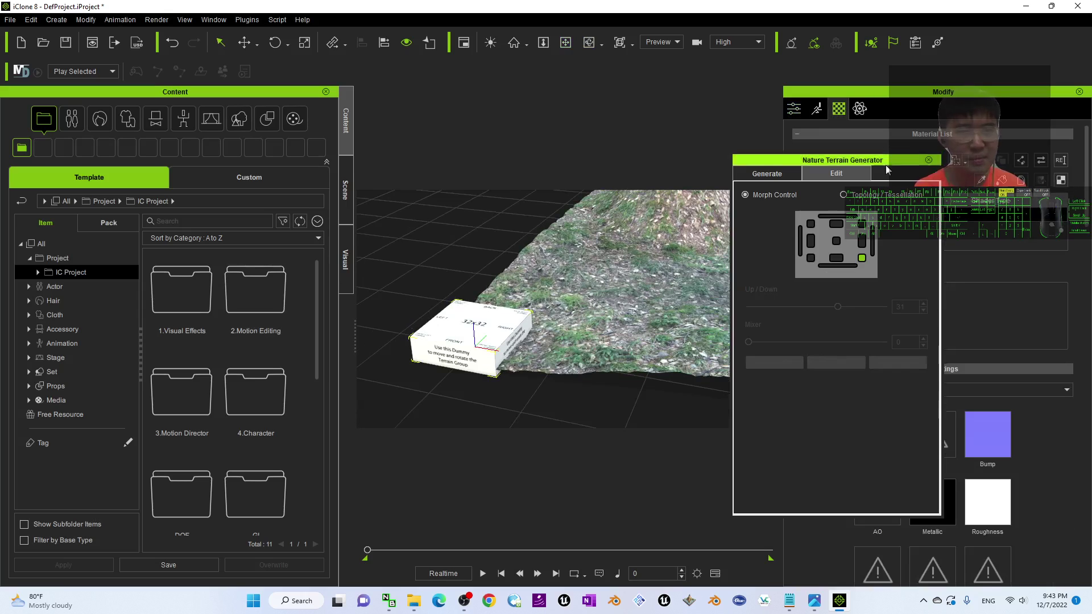
pyautogui.moveTo(886, 169); pyautogui.dragTo(706, 286)
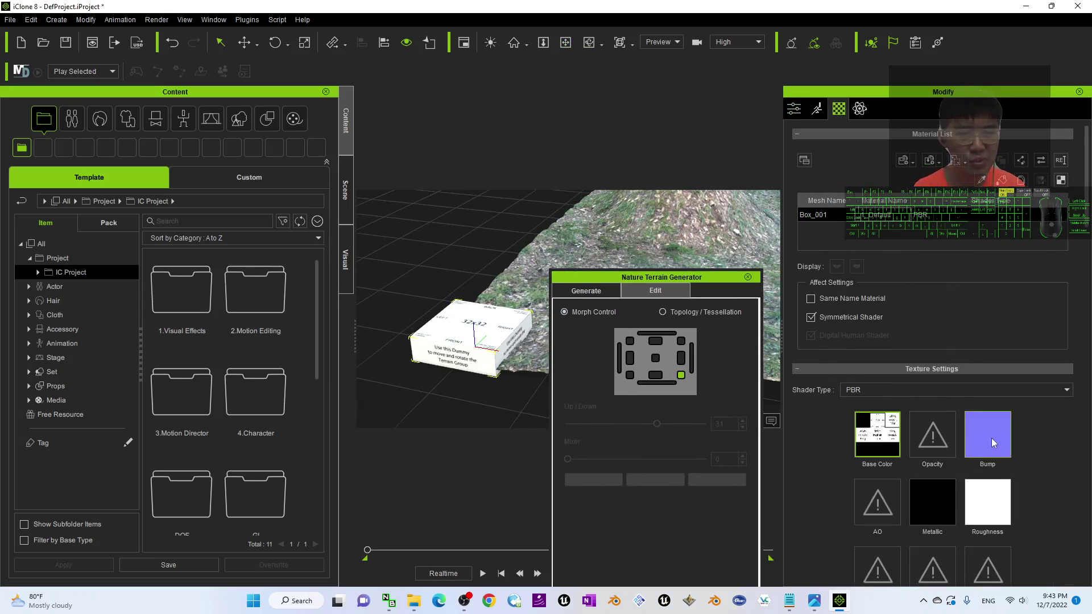
pyautogui.scroll(-5, 992, 438)
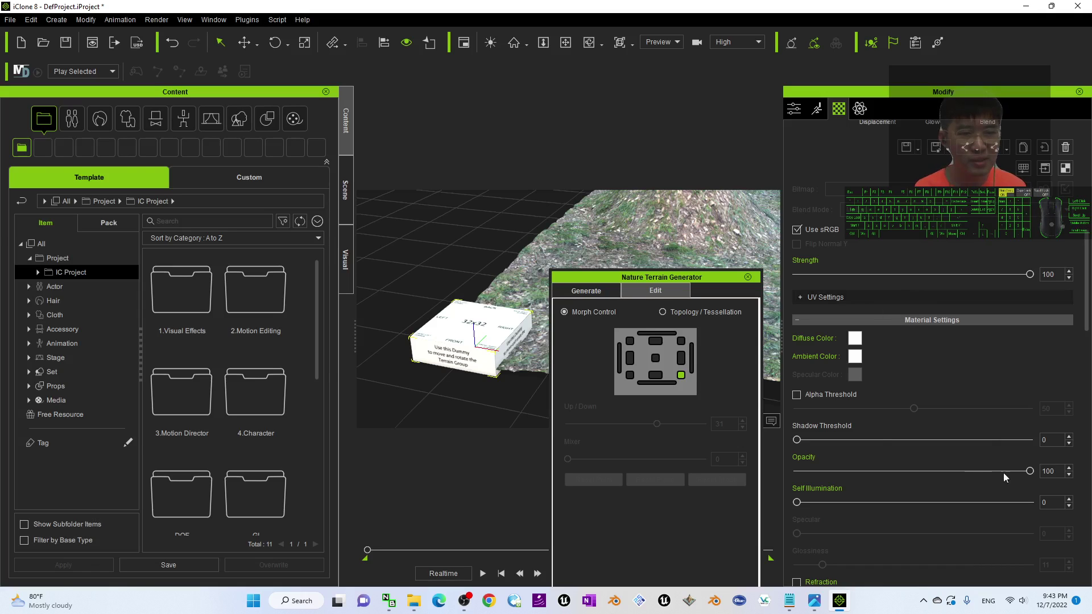
pyautogui.moveTo(1030, 471); pyautogui.dragTo(789, 466)
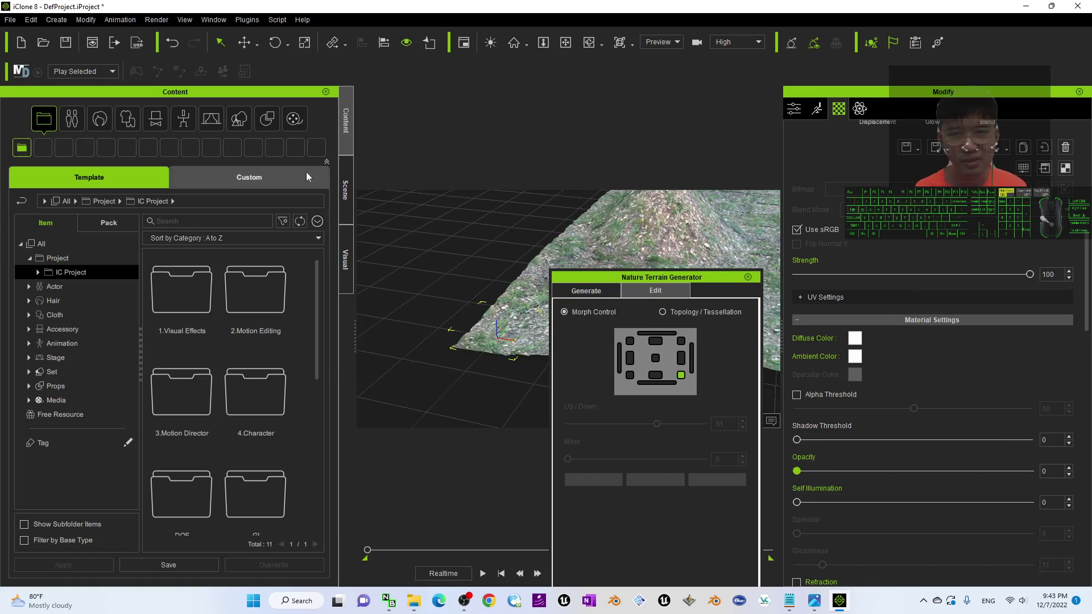
# Step: Find the transparent Group dummy in the scene list and select it
pyautogui.click(345, 190)
pyautogui.click(96, 291)
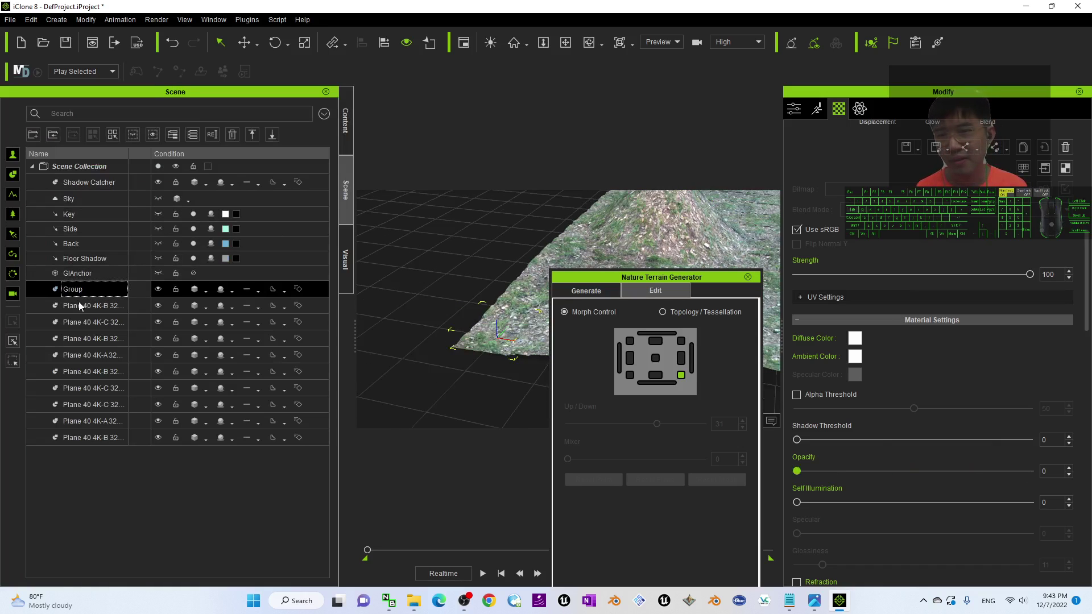
pyautogui.click(81, 305)
pyautogui.click(82, 293)
pyautogui.click(85, 309)
pyautogui.click(84, 289)
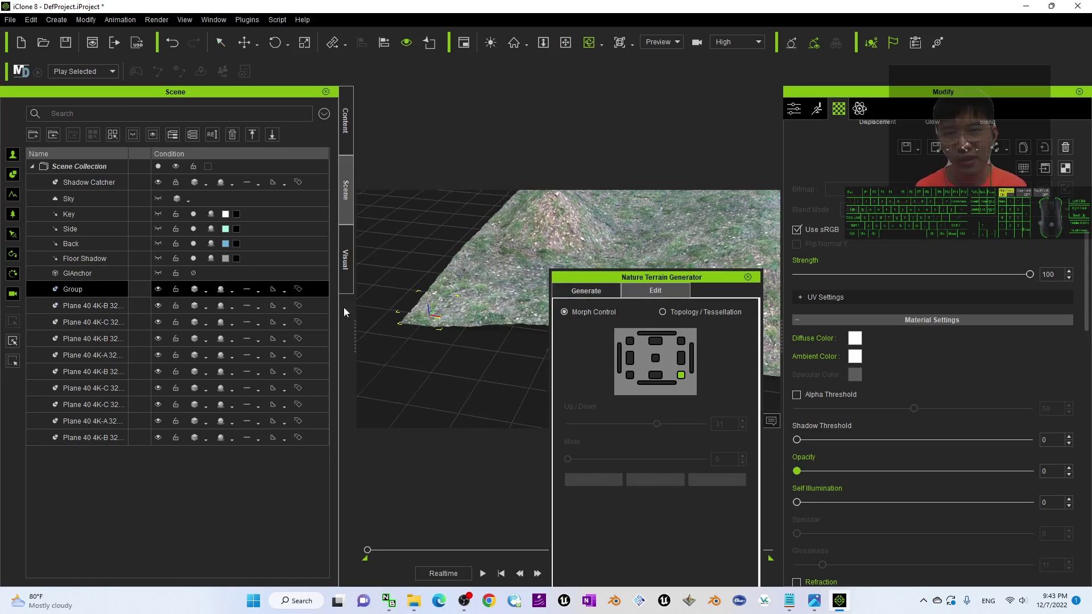
pyautogui.click(82, 294)
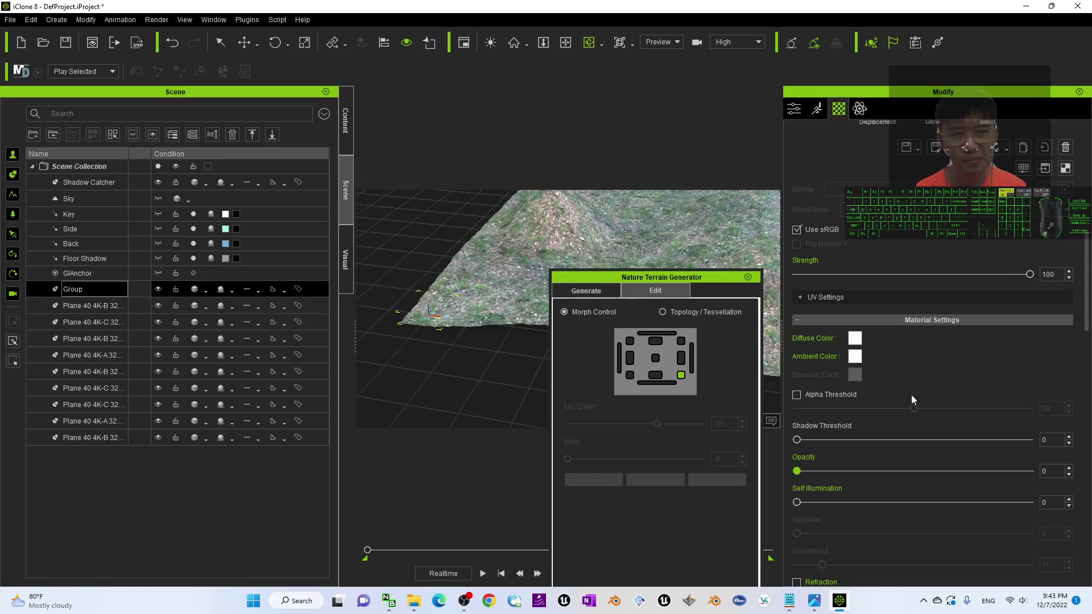
pyautogui.moveTo(797, 471); pyautogui.dragTo(694, 432)
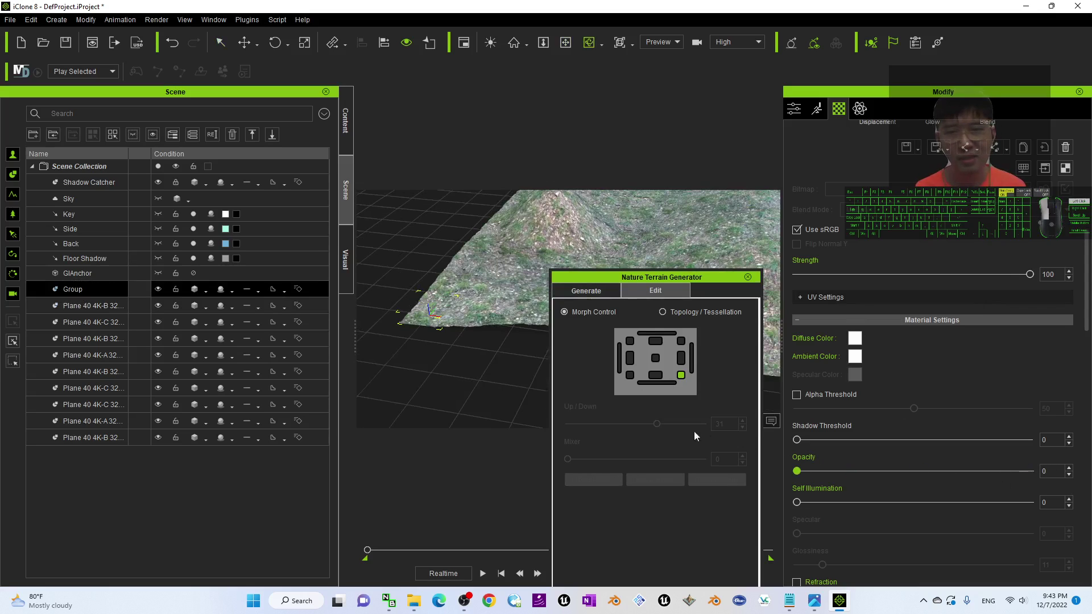
# Step: Move the whole terrain freely across the ground plane by shifting its Group dummy
pyautogui.press('w')
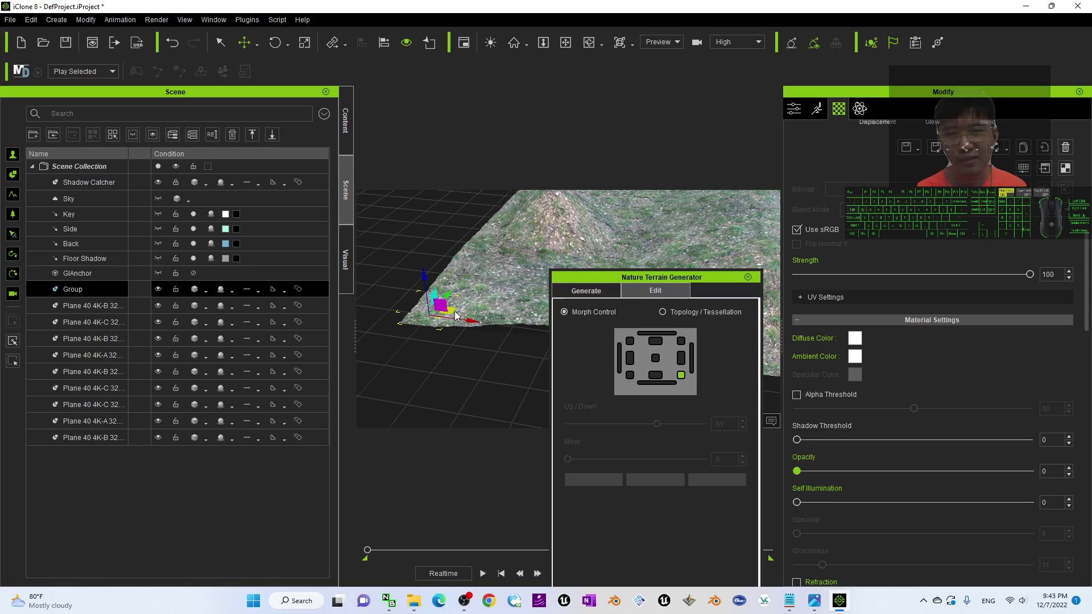
pyautogui.moveTo(454, 312); pyautogui.dragTo(400, 300)
pyautogui.keyDown('shift'); pyautogui.scroll(-3, 456, 279); pyautogui.keyUp('shift')
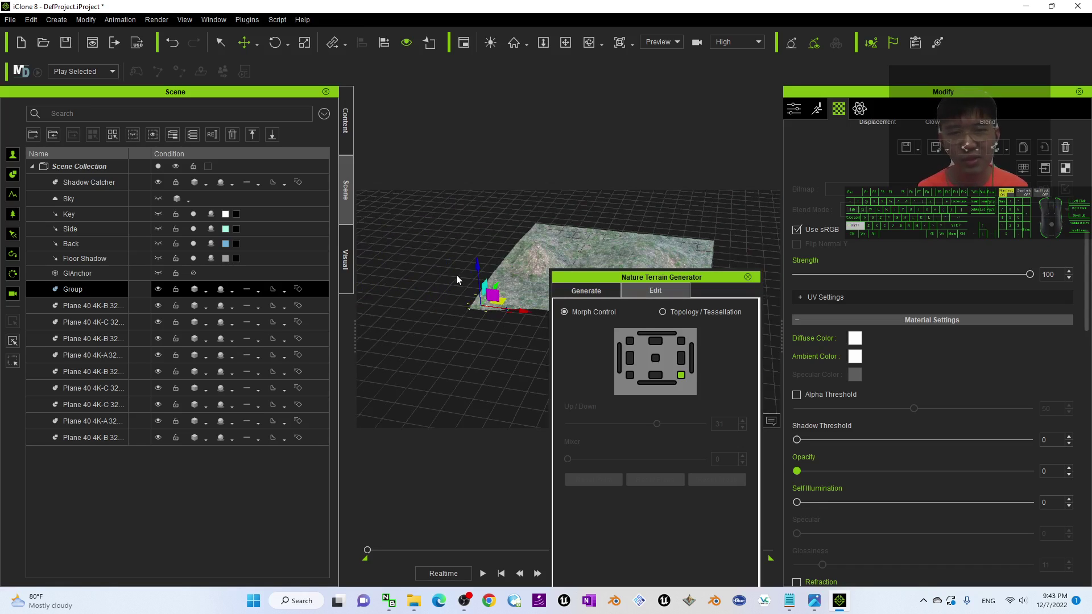
pyautogui.moveTo(502, 301); pyautogui.dragTo(441, 293)
pyautogui.scroll(3, 490, 278)
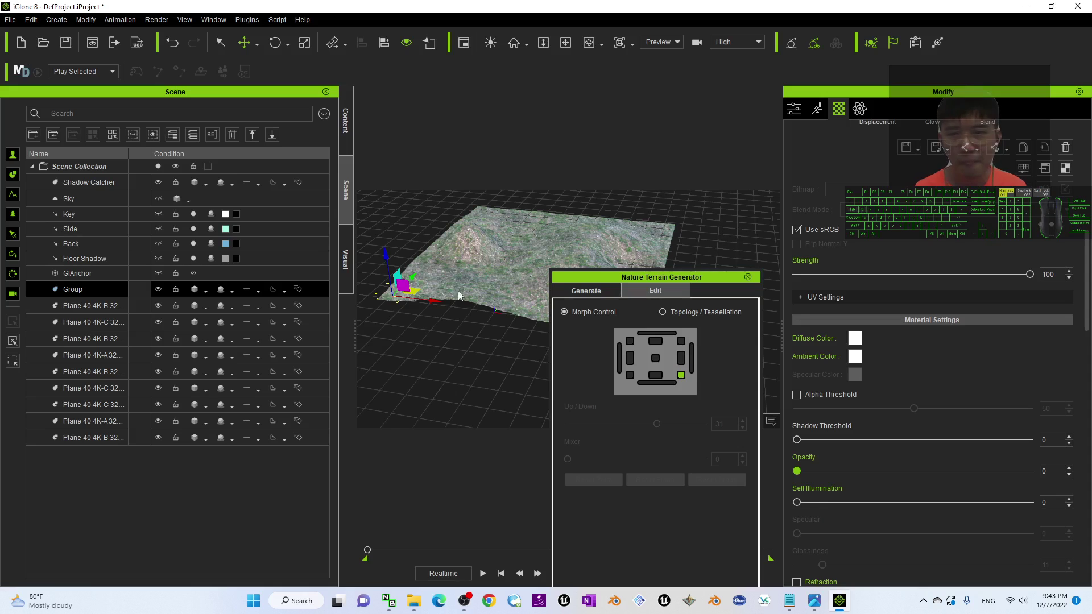
pyautogui.moveTo(416, 290); pyautogui.dragTo(443, 328)
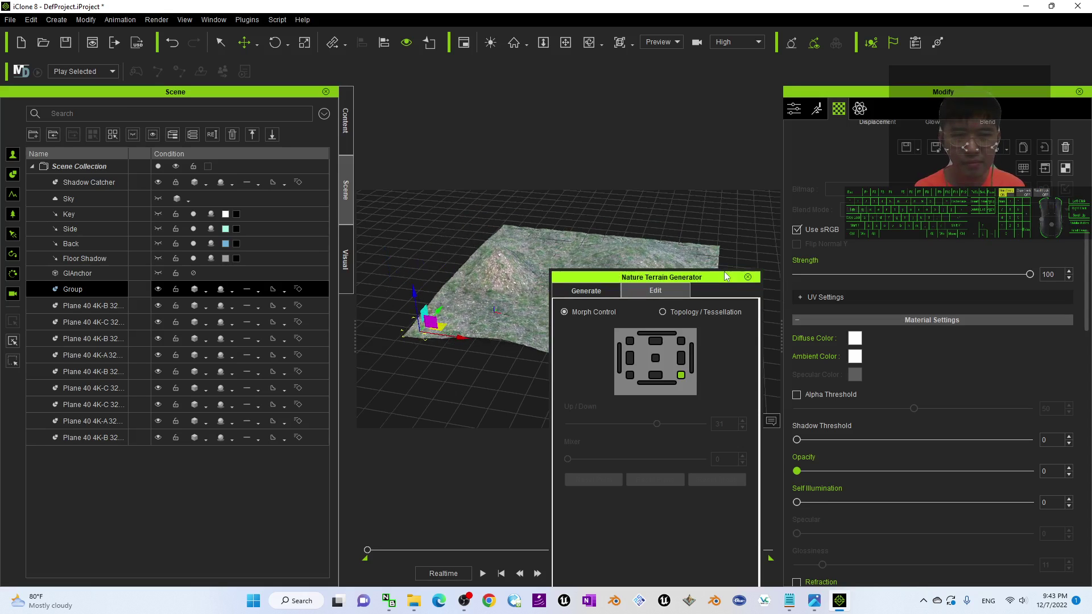
# Step: Close the Nature Terrain Generator and select all nine Plane 40 terrain tiles in the scene list
pyautogui.click(748, 277)
pyautogui.moveTo(512, 301)
pyautogui.mouseDown()
pyautogui.moveTo(544, 315)
pyautogui.moveTo(528, 308)
pyautogui.mouseUp()
pyautogui.click(86, 310)
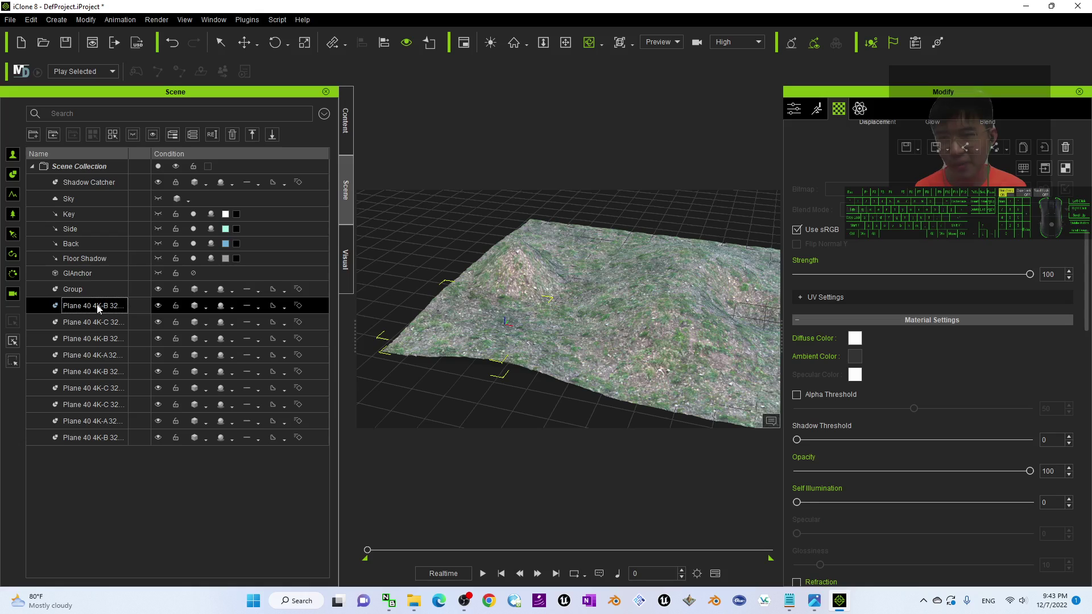
pyautogui.keyDown('shift'); pyautogui.click(77, 438); pyautogui.keyUp('shift')
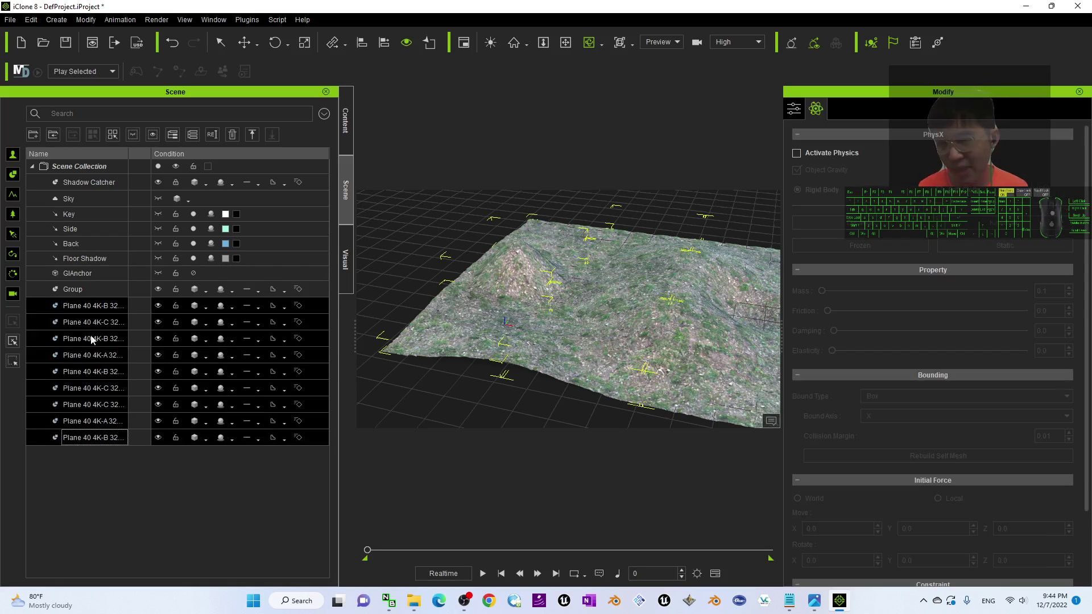
# Step: Attach the selected Plane 40 tiles to the Group dummy as their parent
pyautogui.click(795, 109)
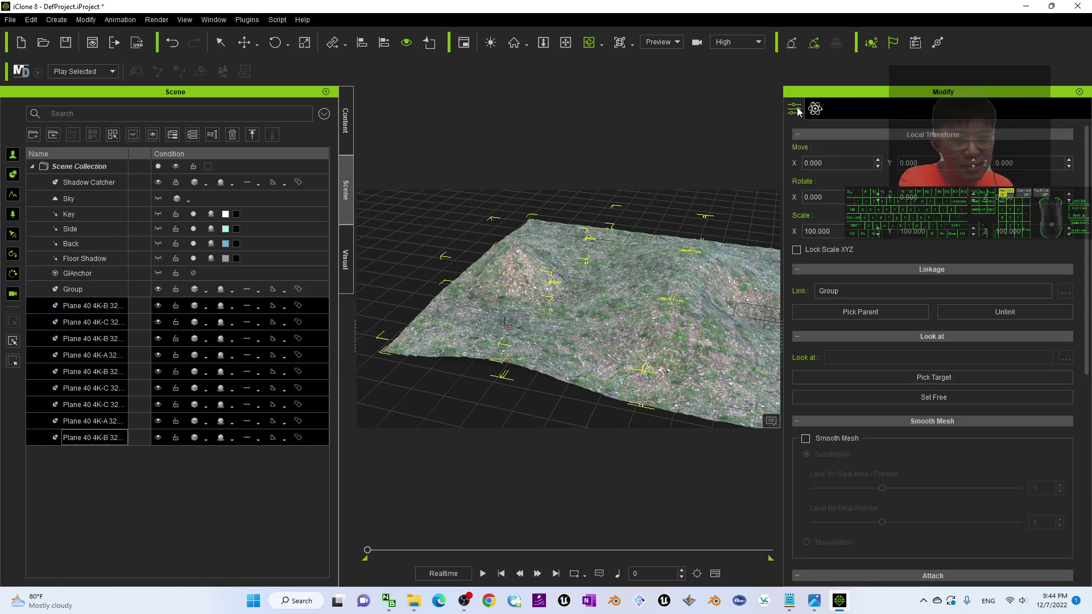
pyautogui.scroll(-7, 1002, 451)
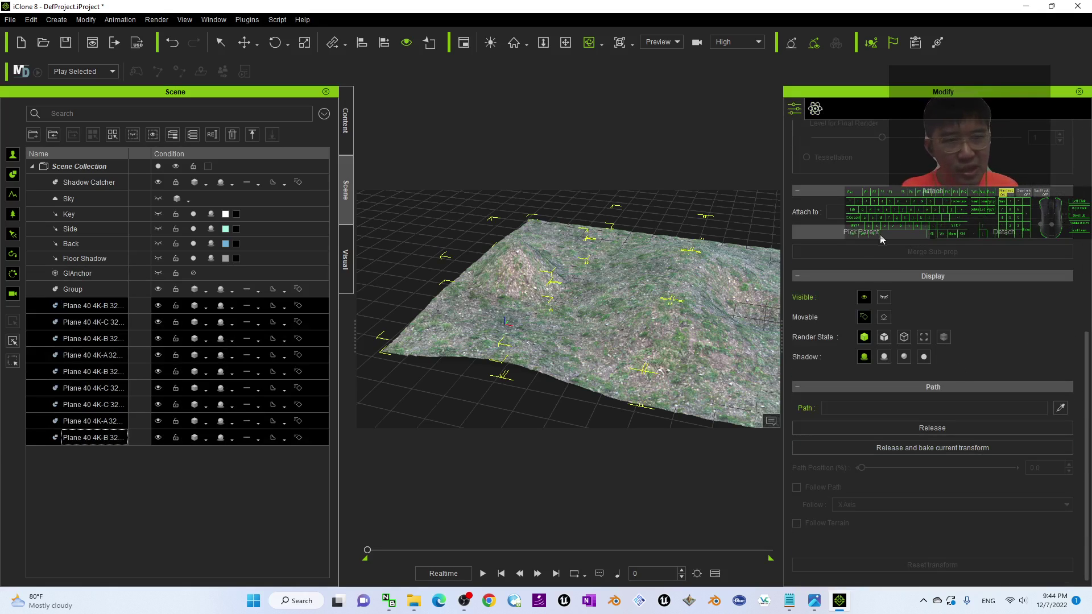
pyautogui.click(839, 232)
pyautogui.click(64, 290)
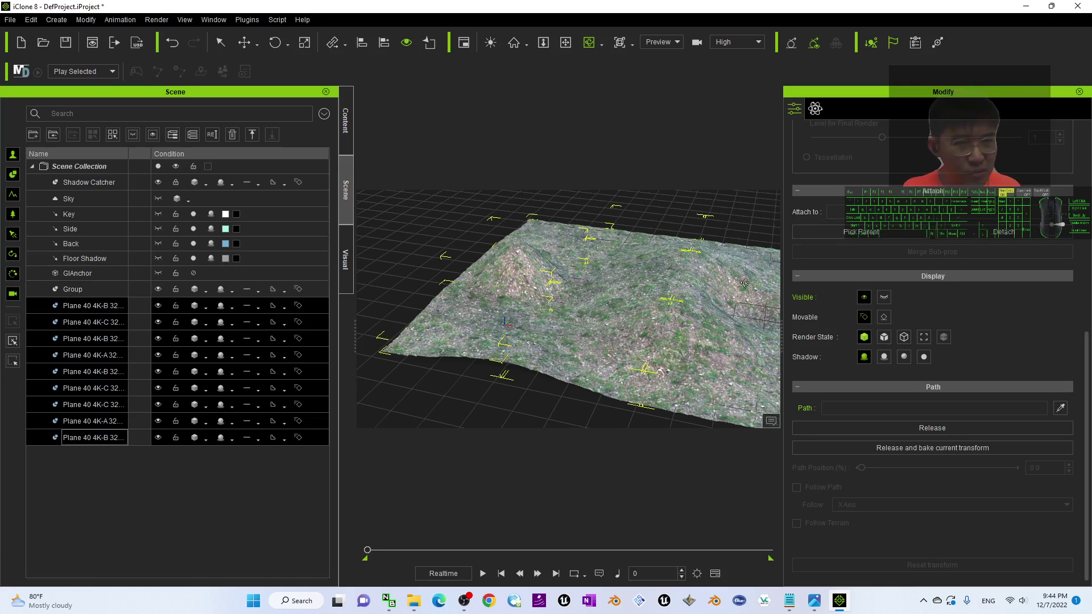
pyautogui.click(876, 237)
pyautogui.click(73, 290)
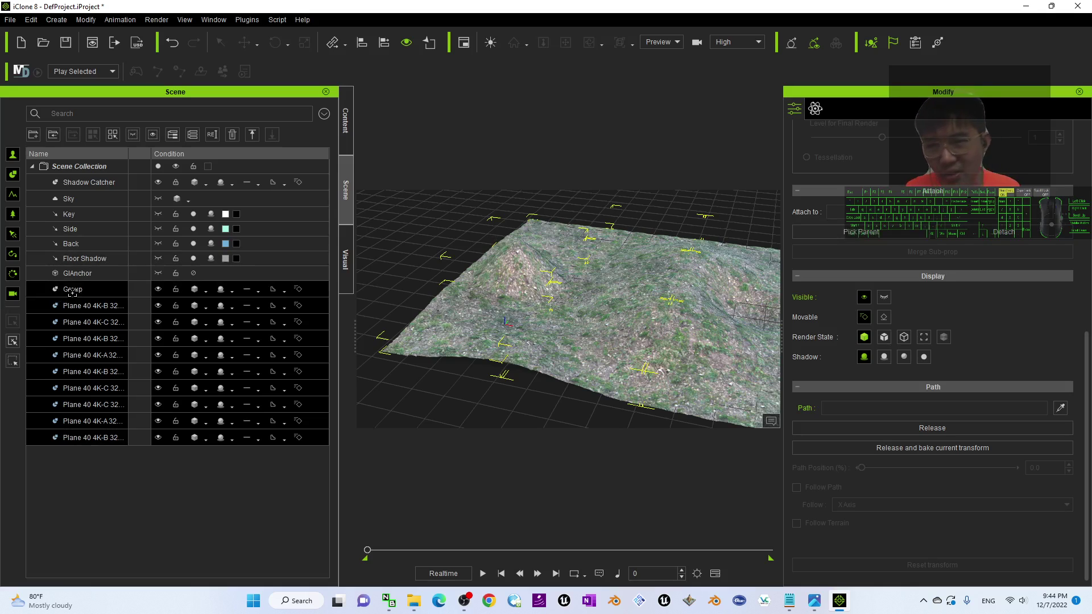
pyautogui.click(66, 295)
pyautogui.click(43, 290)
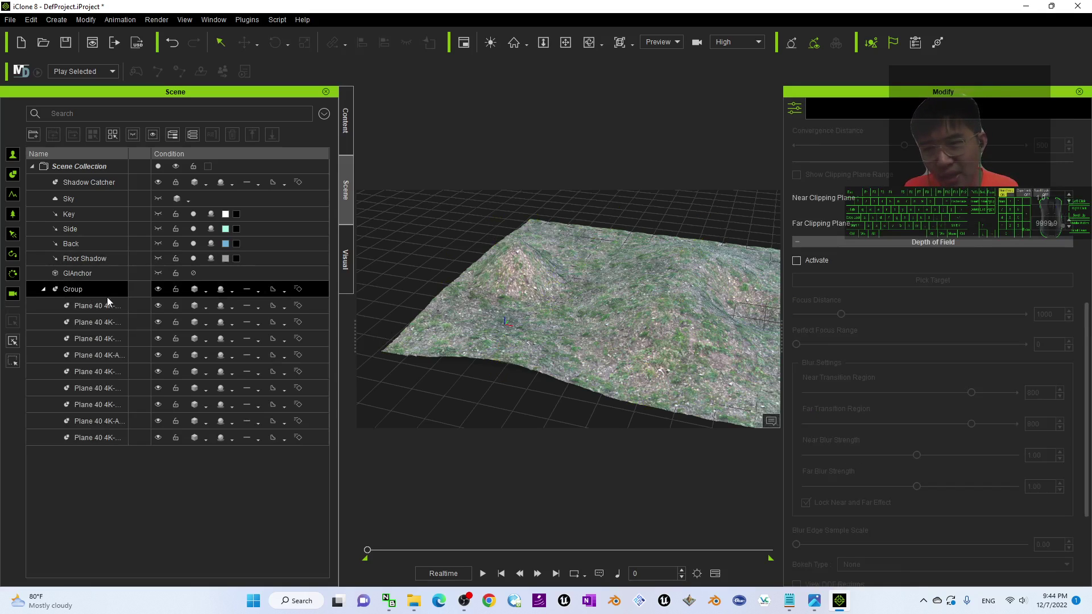
# Step: Rename the terrain's Group dummy as Terrain01
pyautogui.scroll(-2, 591, 344)
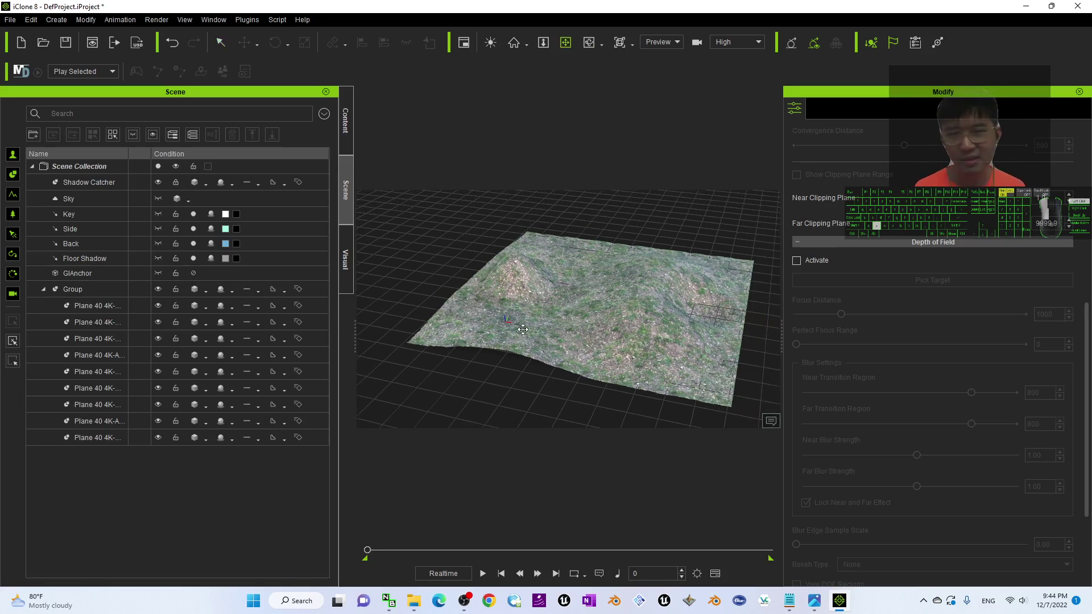
pyautogui.click(73, 290)
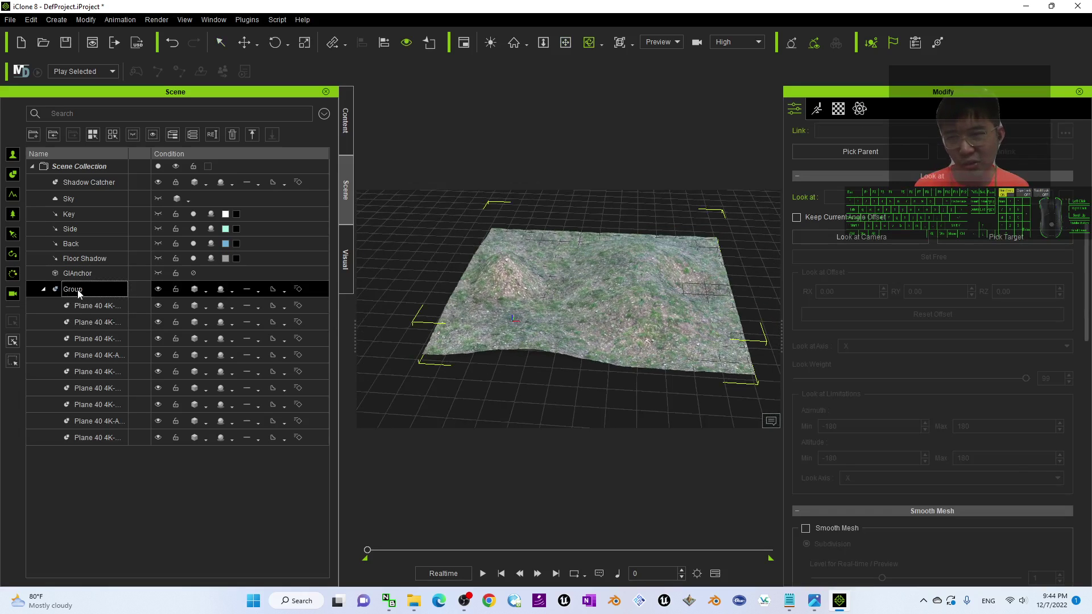
pyautogui.press('F2')
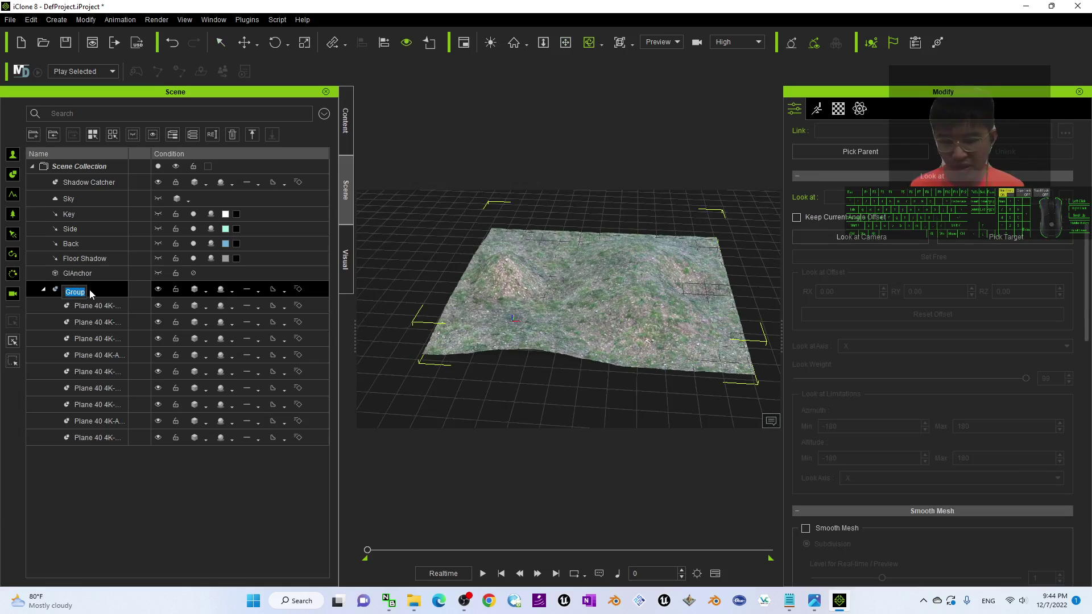
pyautogui.write('Terrain')
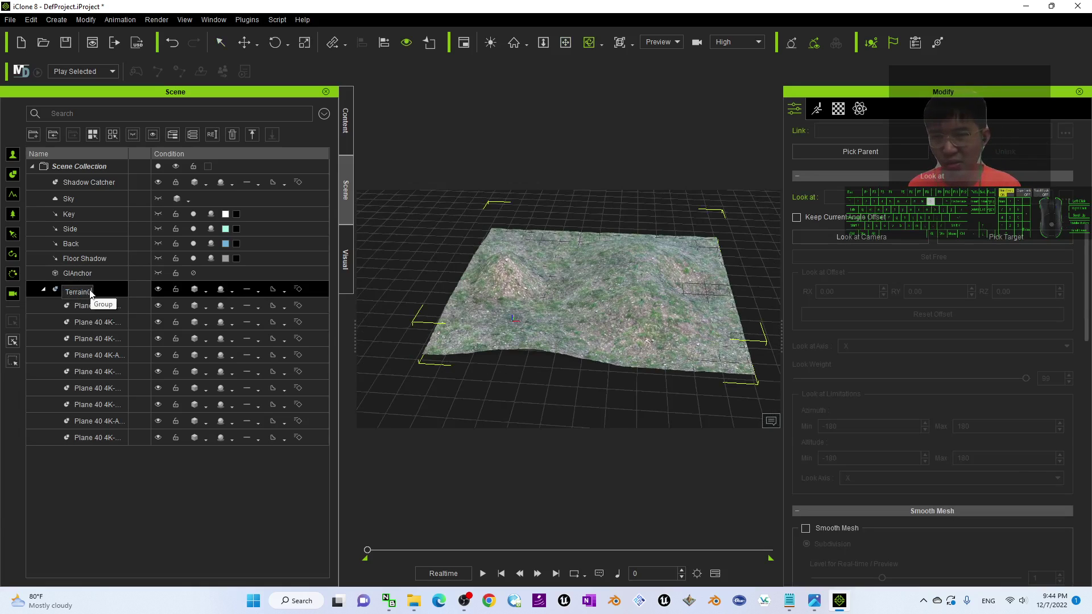
pyautogui.write('01')
pyautogui.press('Return')
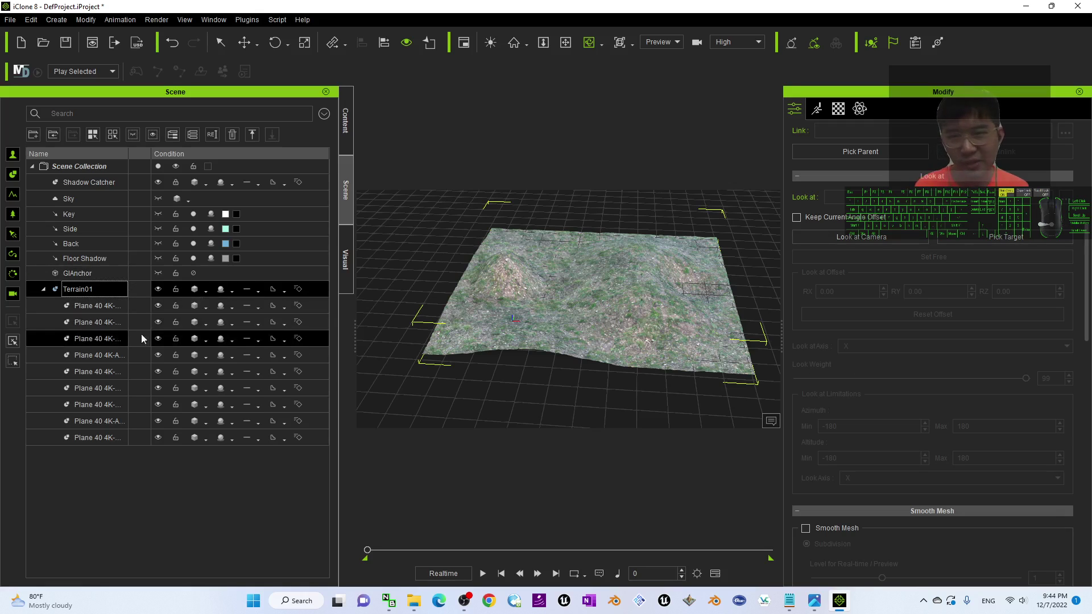
# Step: Save Terrain01 as the custom prop Props(1) in the Props/Props category of the content library
pyautogui.click(345, 120)
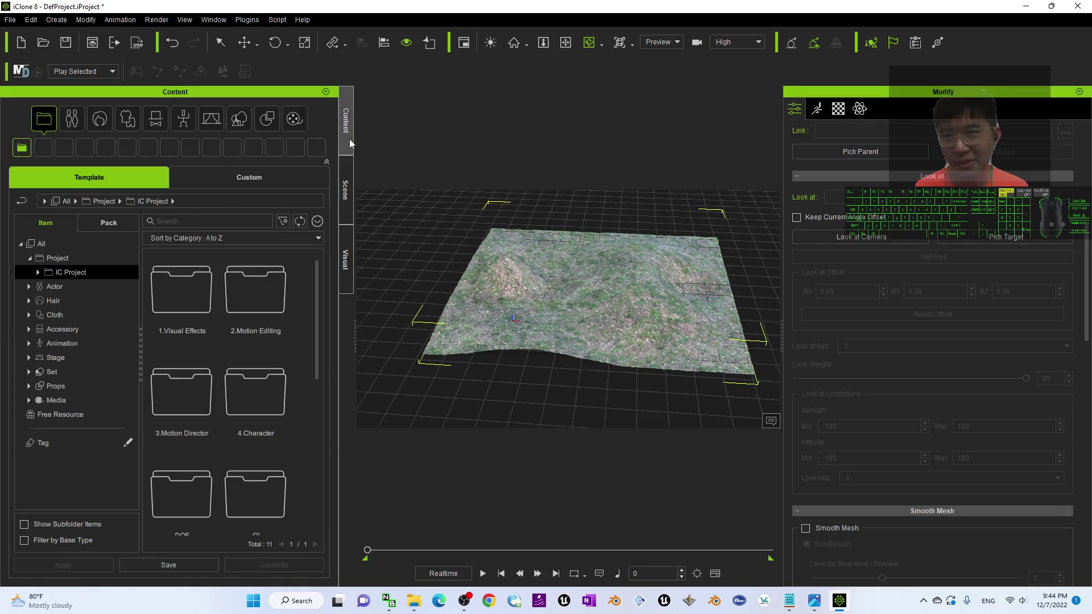
pyautogui.click(239, 120)
pyautogui.click(245, 181)
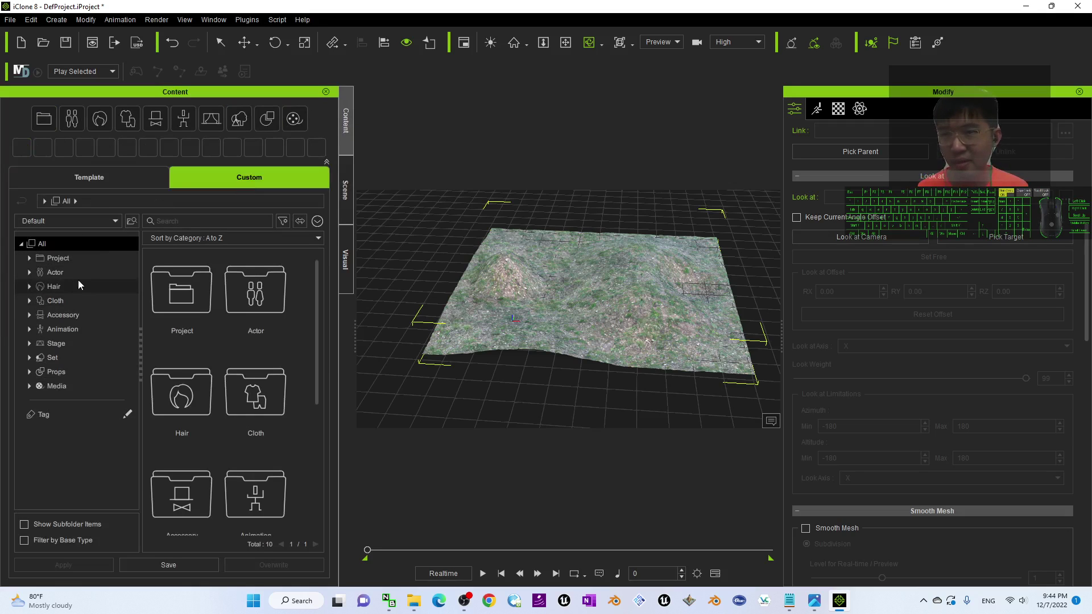
pyautogui.click(239, 119)
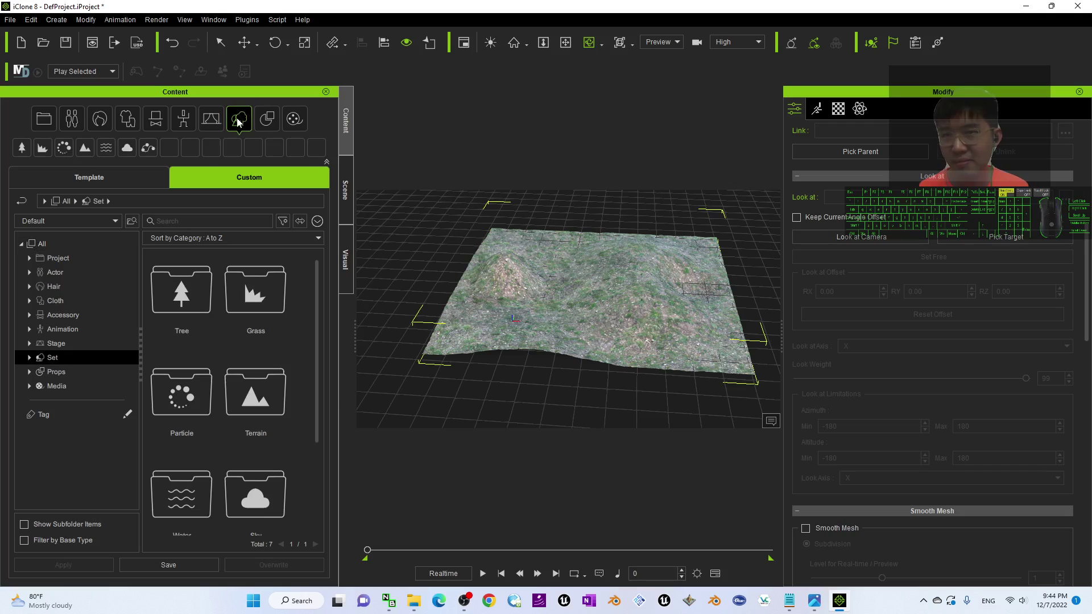
pyautogui.click(270, 124)
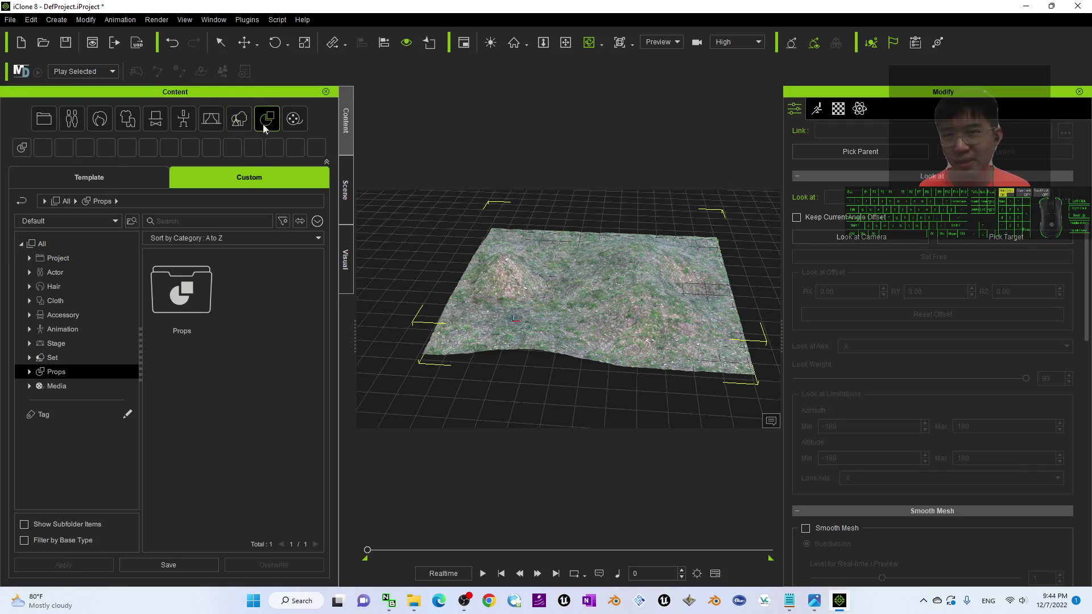
pyautogui.doubleClick(52, 373)
pyautogui.click(69, 390)
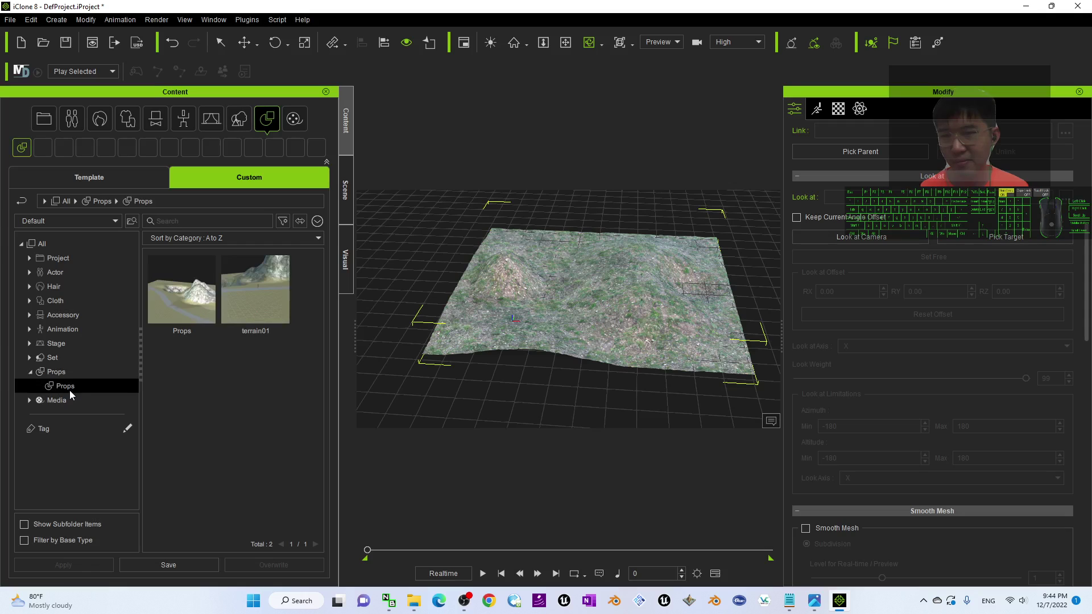
pyautogui.click(171, 565)
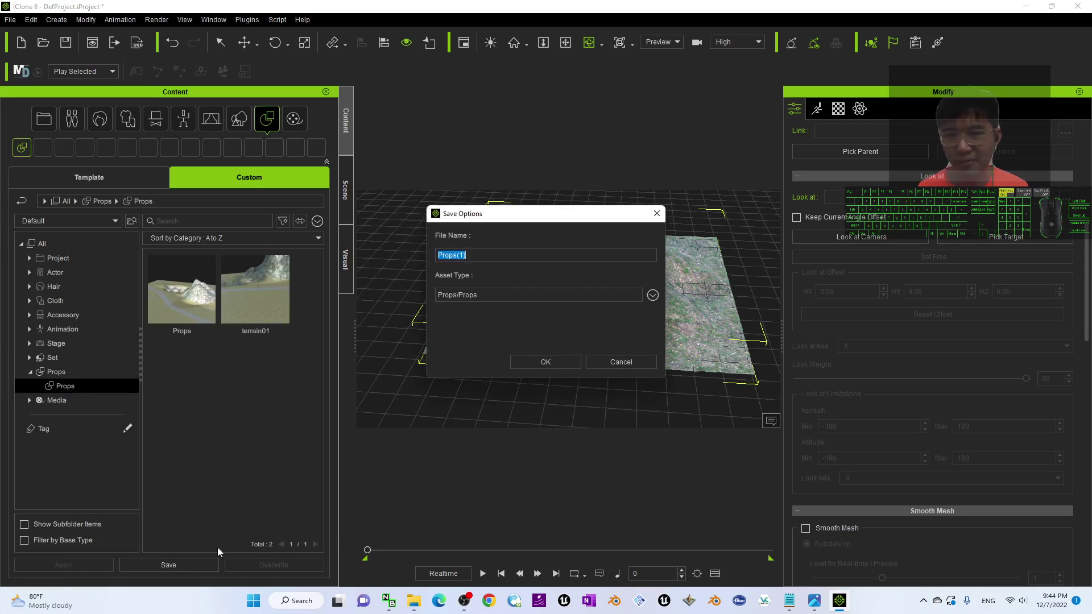
pyautogui.click(545, 363)
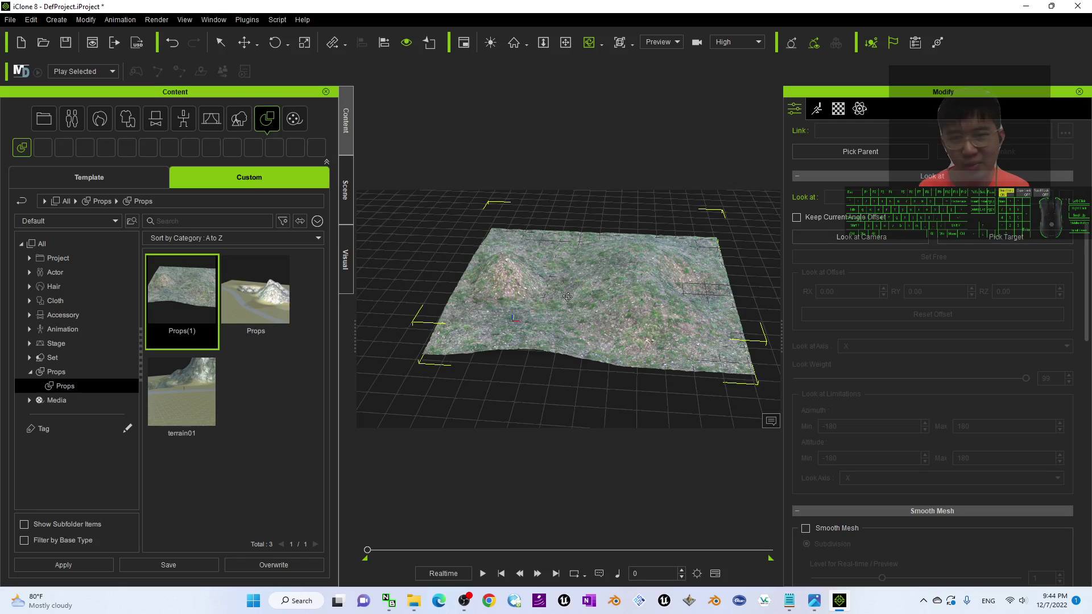
# Step: Place a copy of the saved Props(1) terrain on the empty ground beside the original terrain
pyautogui.moveTo(568, 297); pyautogui.dragTo(366, 347)
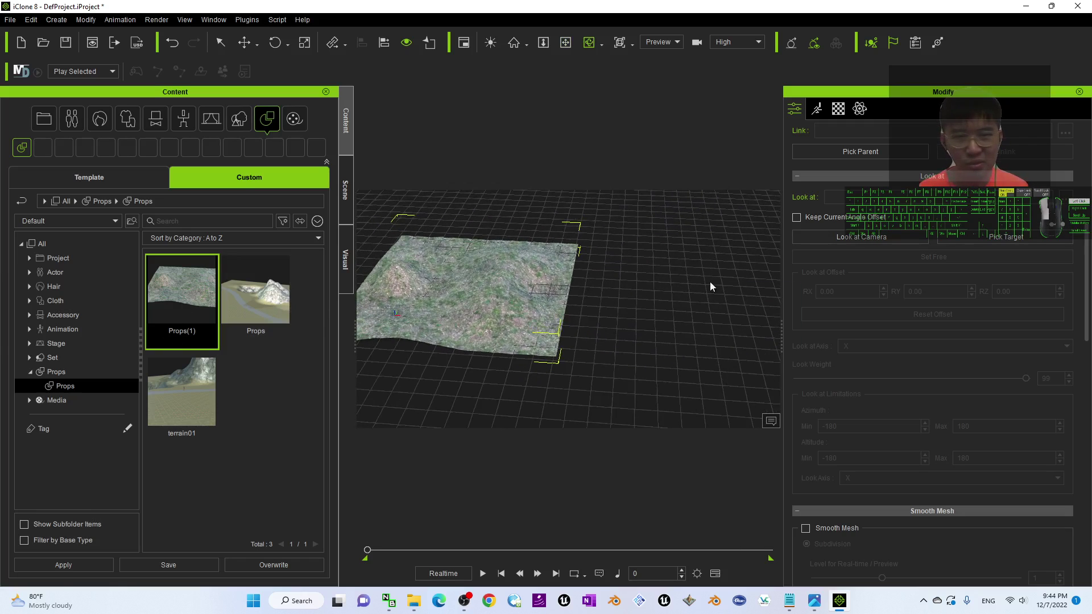
pyautogui.moveTo(710, 282); pyautogui.dragTo(715, 278)
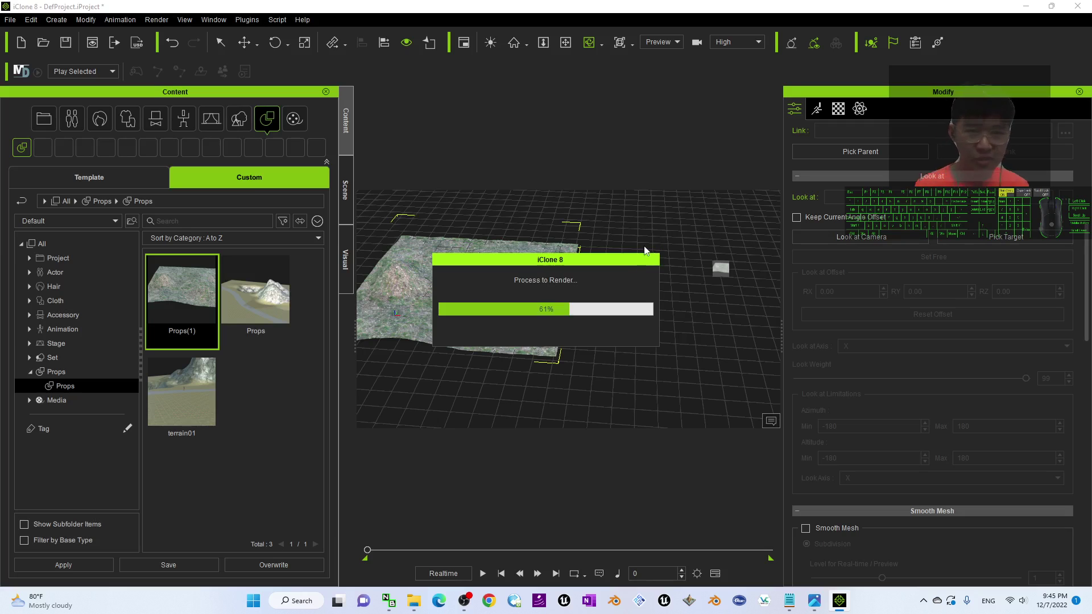
pyautogui.press('c')
pyautogui.moveTo(643, 248); pyautogui.dragTo(625, 265)
pyautogui.press('q')
pyautogui.click(681, 271)
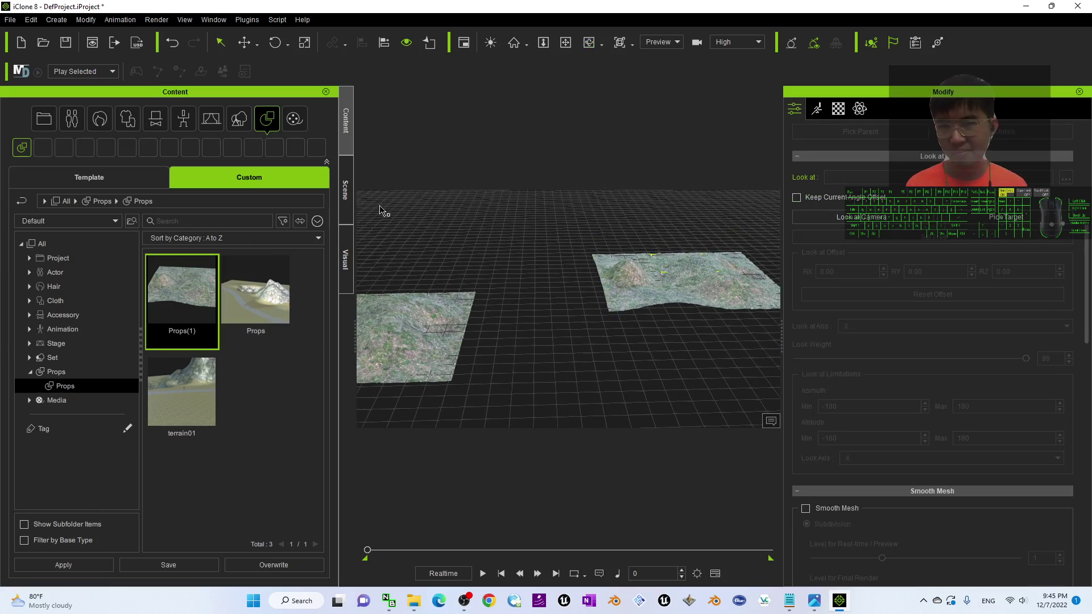
# Step: Delete the duplicate terrain Terrain01_0 from the scene
pyautogui.click(340, 193)
pyautogui.click(68, 289)
pyautogui.click(88, 455)
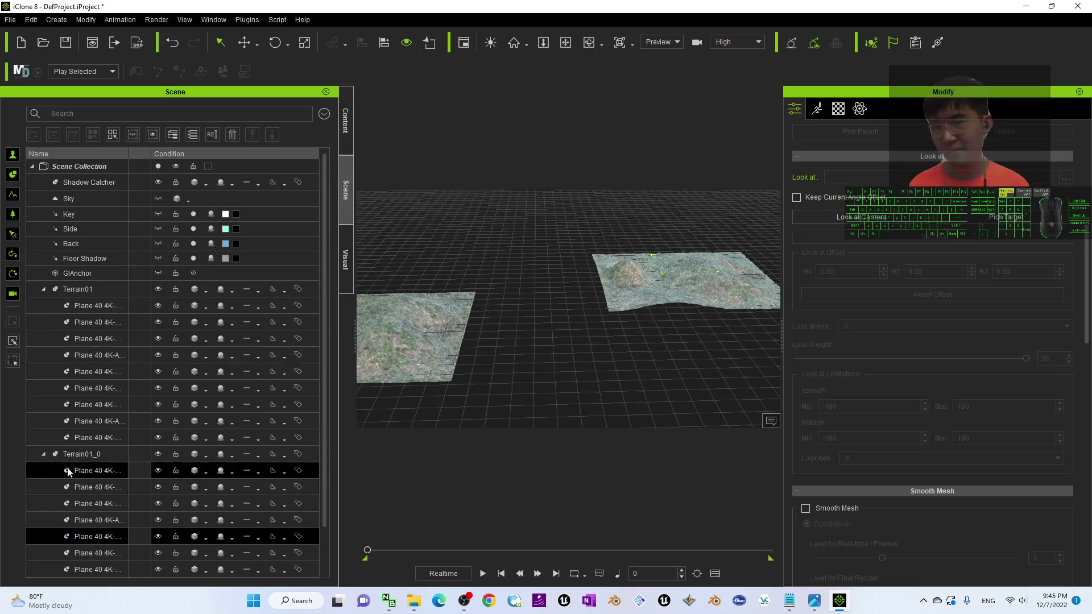
pyautogui.press('Delete')
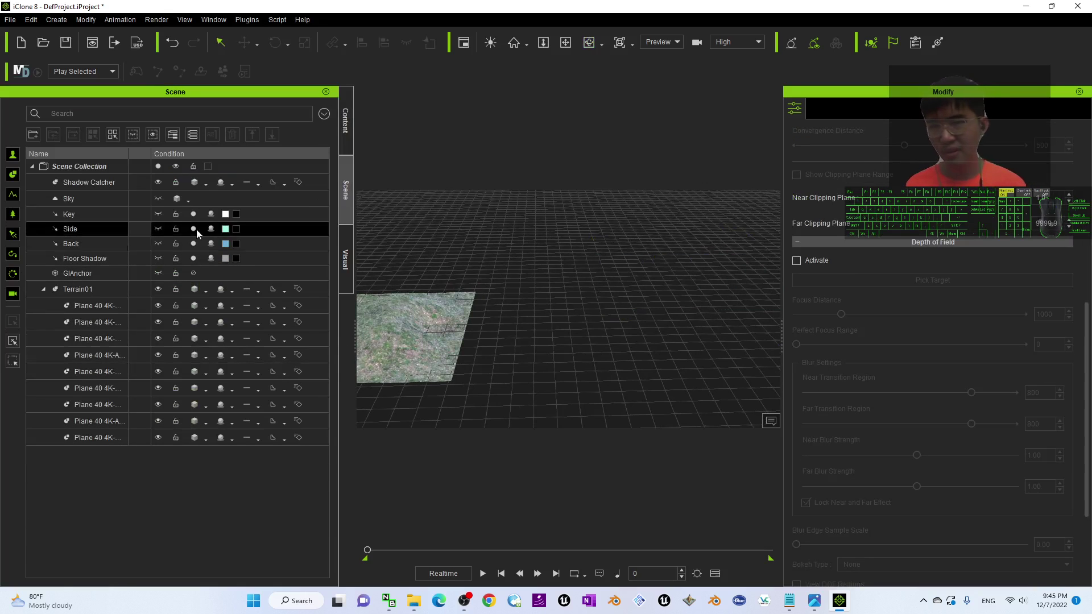
# Step: Move Terrain01 with its attached tiles freely across the ground plane
pyautogui.click(89, 292)
pyautogui.press('x')
pyautogui.moveTo(437, 363); pyautogui.dragTo(594, 370)
pyautogui.press('c')
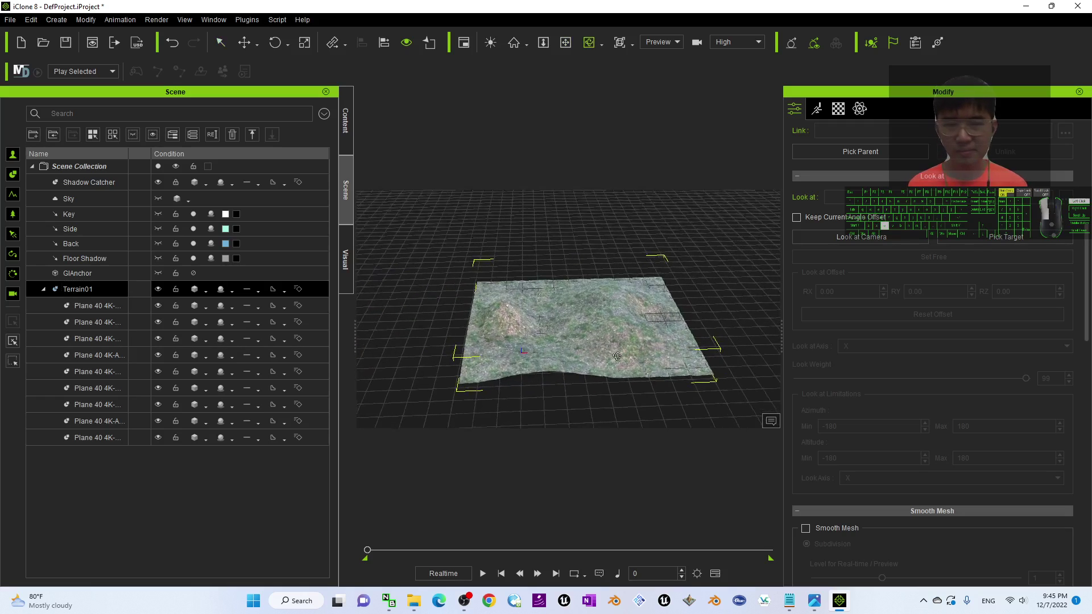
pyautogui.press('w')
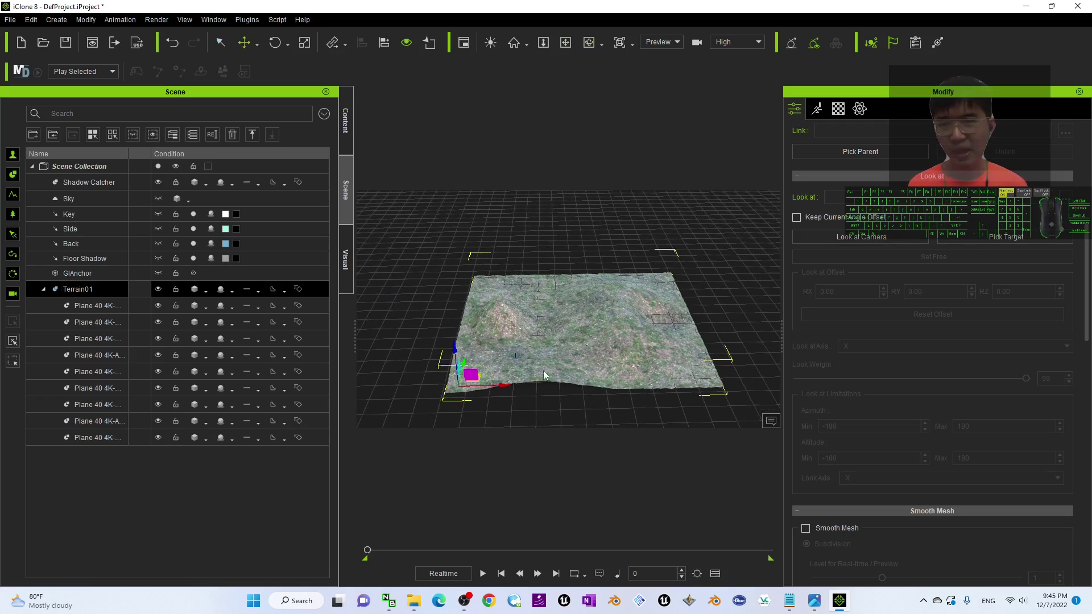
pyautogui.moveTo(480, 380); pyautogui.dragTo(409, 422)
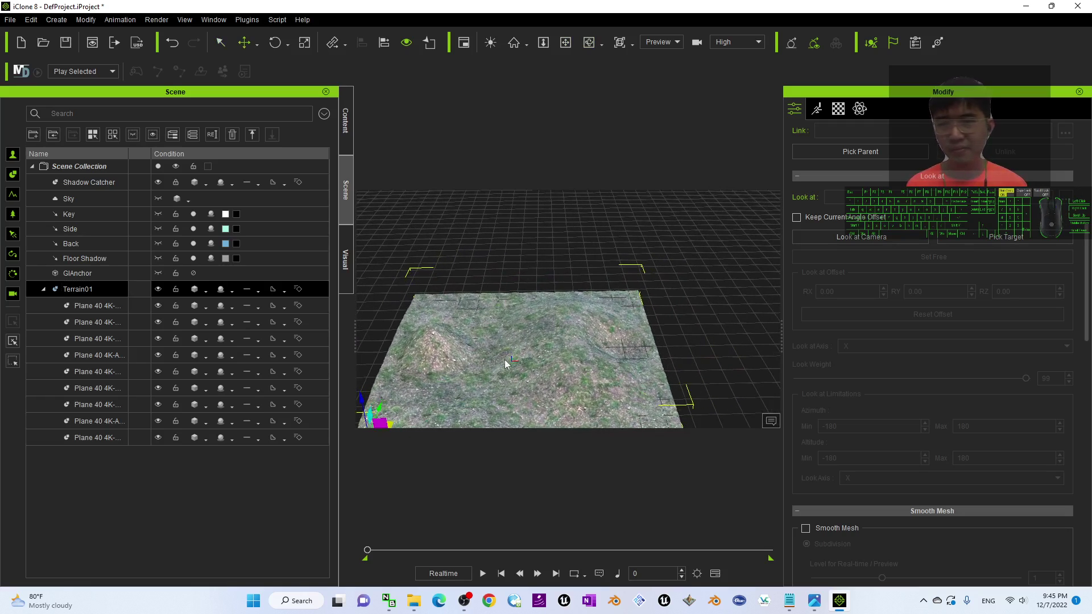
# Step: Convert the Terrain01 prop to a terrain object
pyautogui.press('f')
pyautogui.click(82, 290)
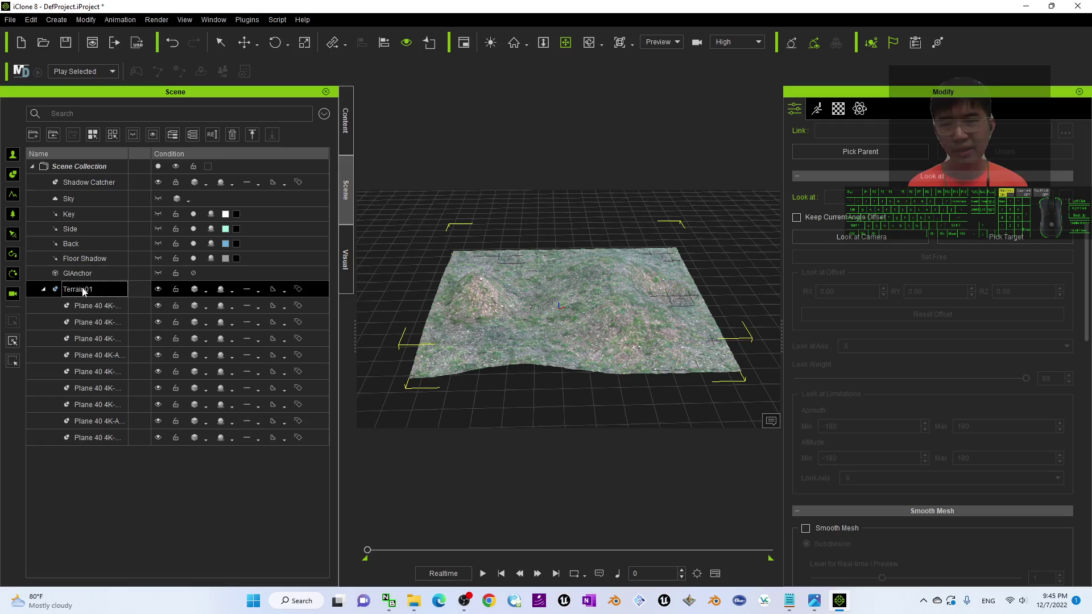
pyautogui.rightClick(589, 314)
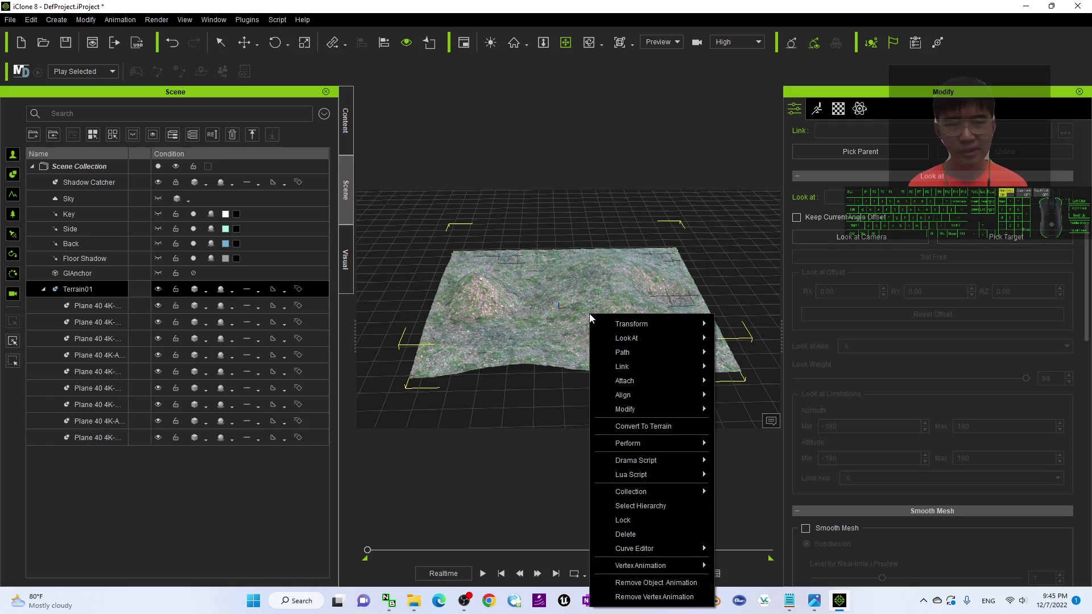
pyautogui.click(655, 427)
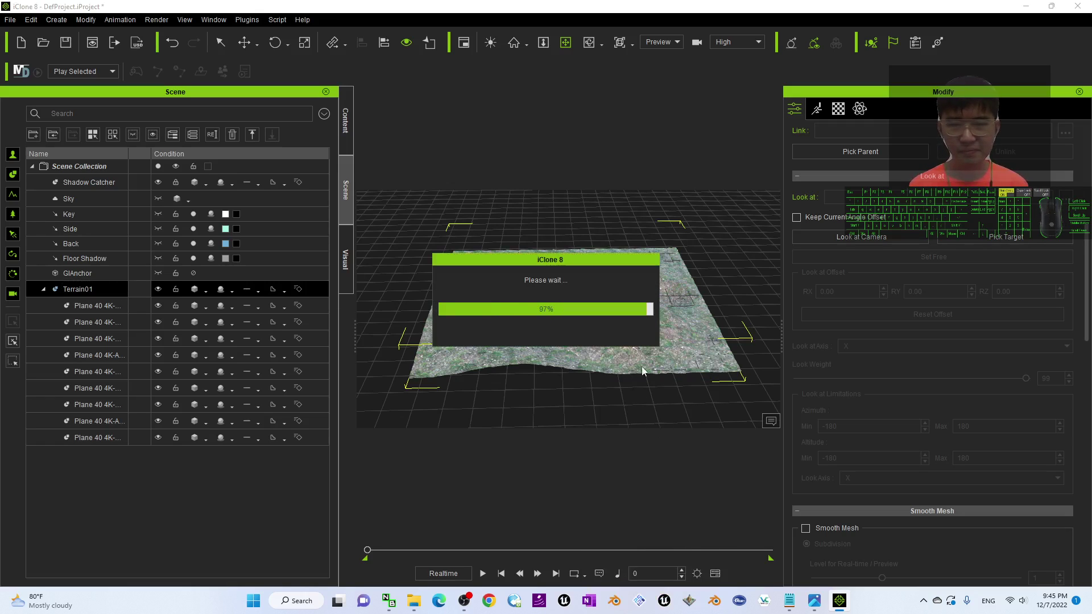
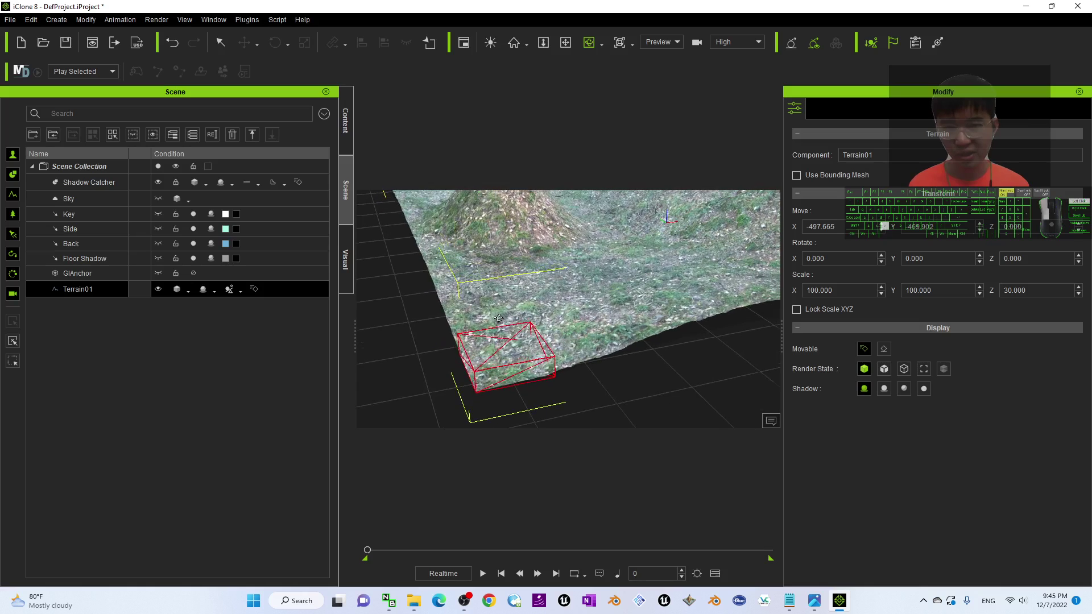
pyautogui.moveTo(624, 299); pyautogui.dragTo(579, 335, button='middle')
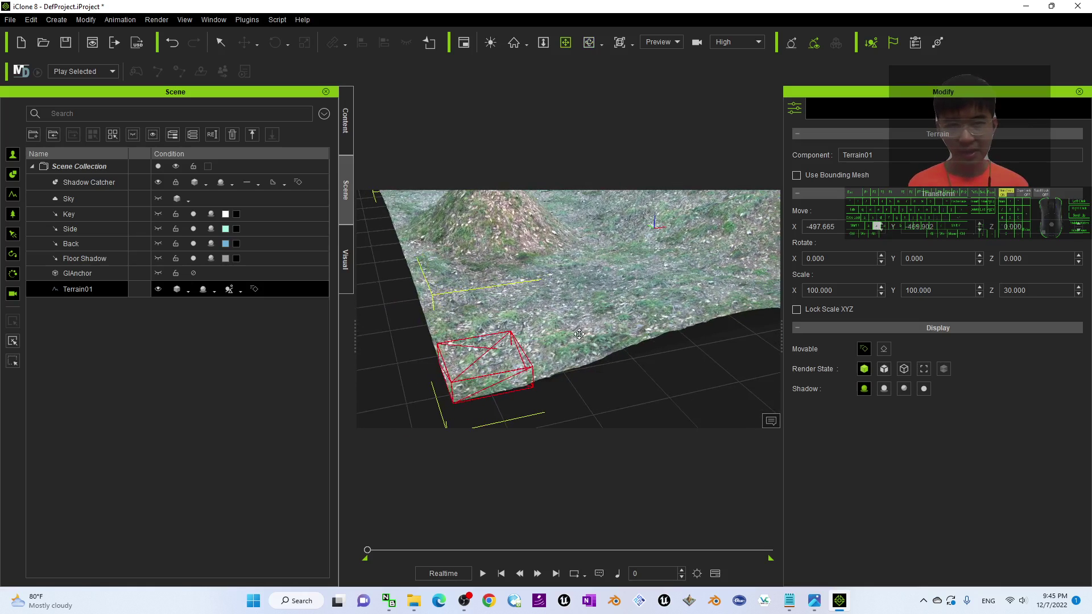
pyautogui.rightClick(615, 301)
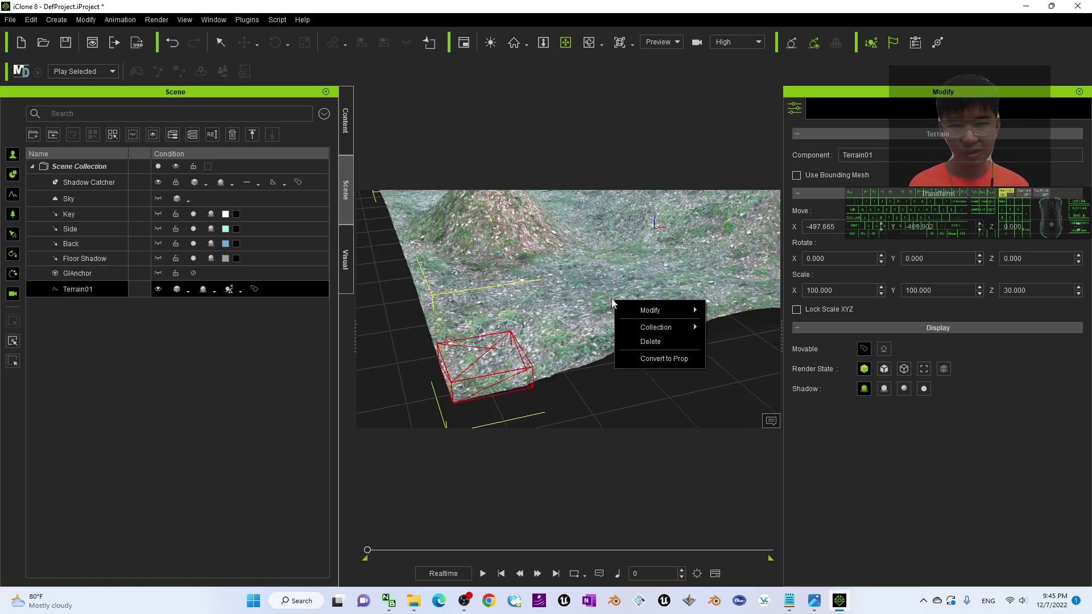
pyautogui.click(592, 305)
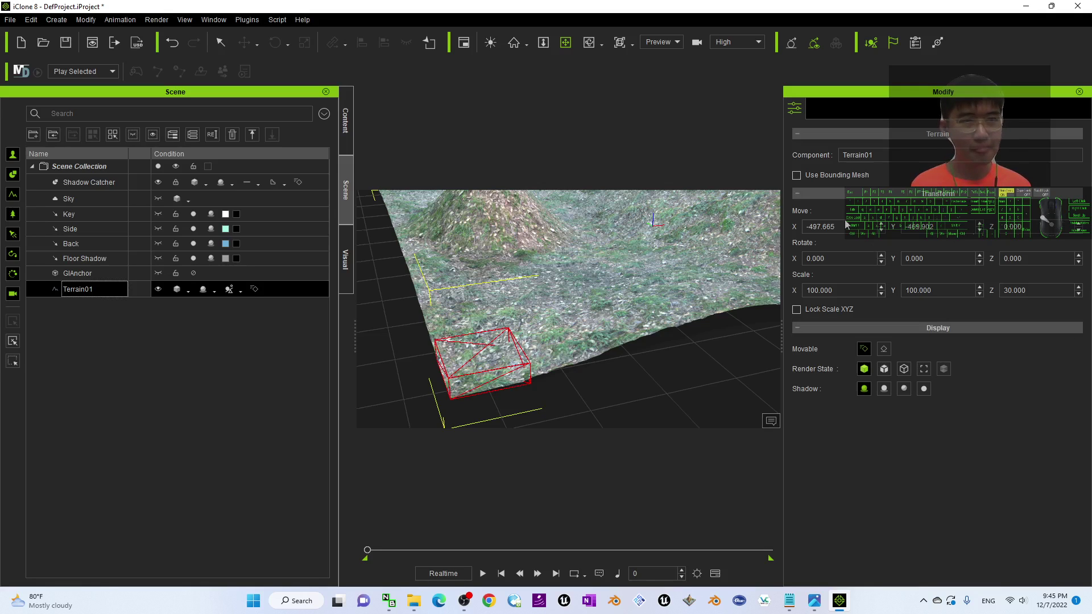
pyautogui.click(868, 155)
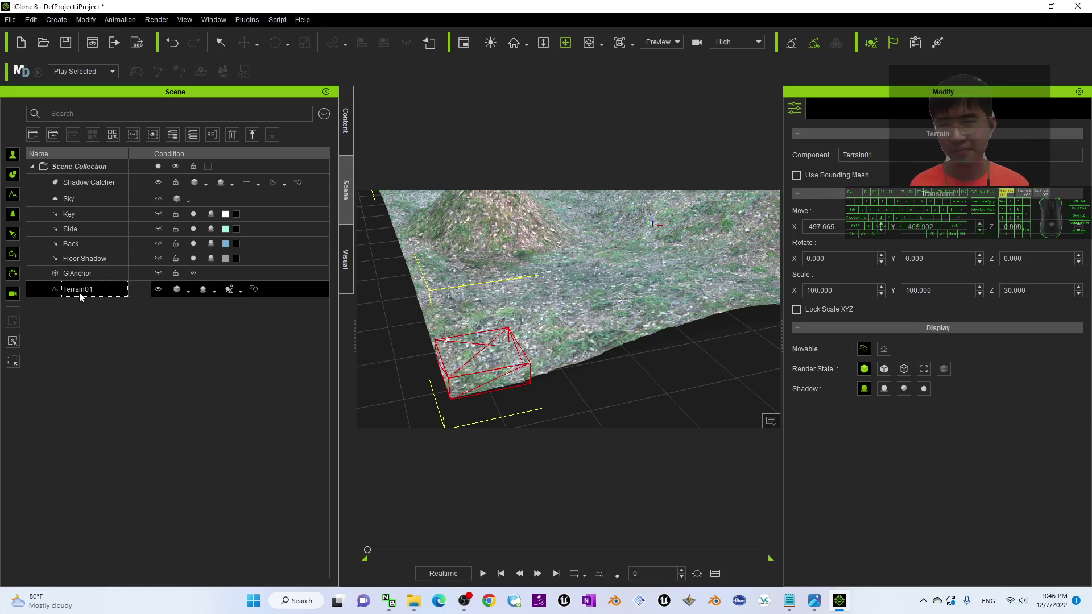
# Step: Open the custom Set/Terrain content library and frame the whole Terrain01 in the viewport
pyautogui.click(346, 119)
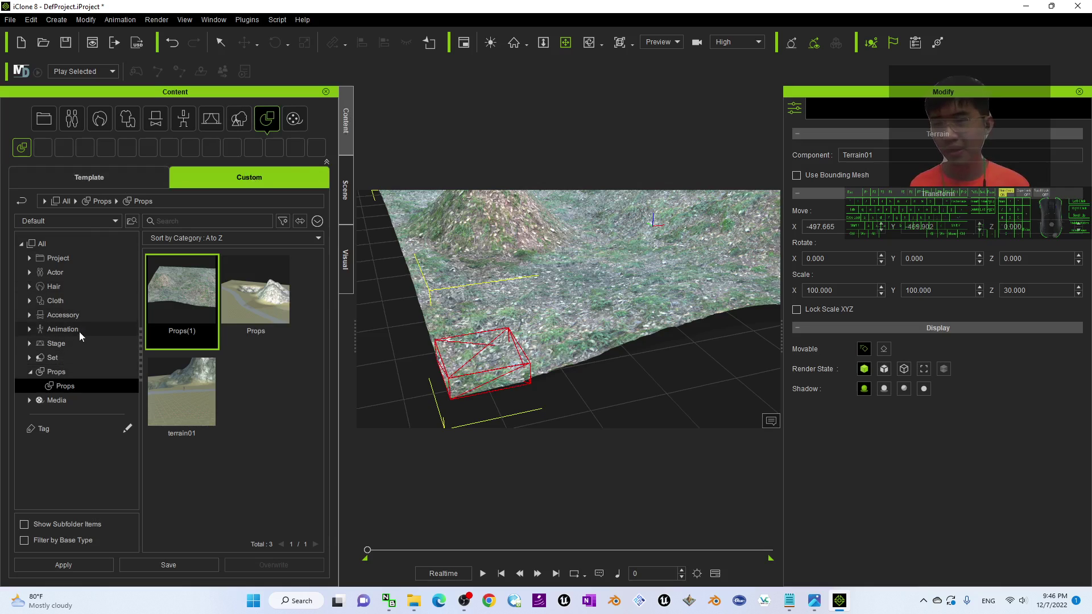
pyautogui.click(240, 120)
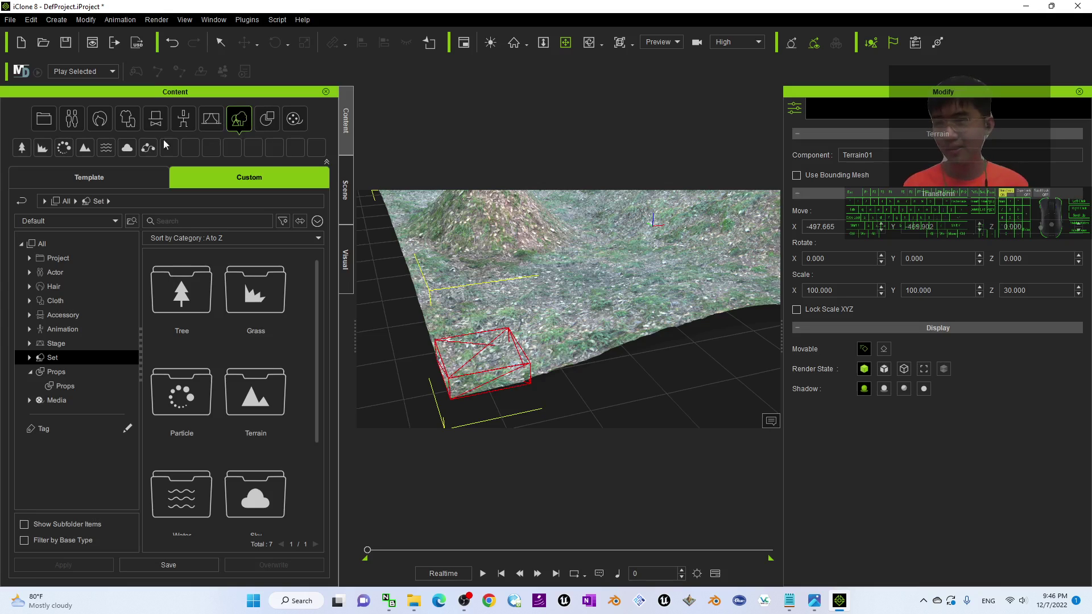
pyautogui.click(85, 149)
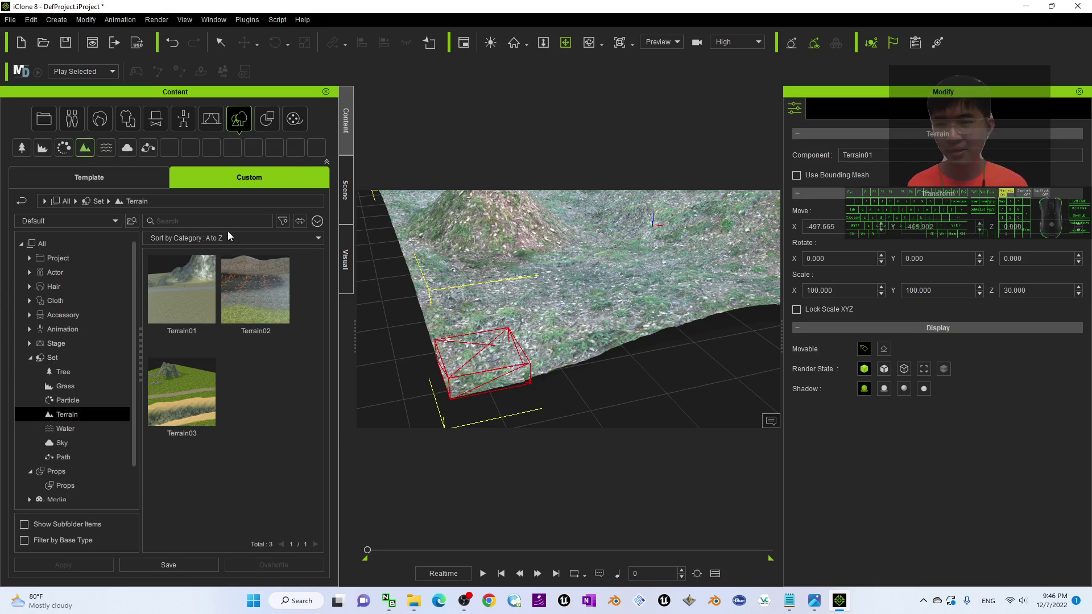
pyautogui.press('x')
pyautogui.moveTo(588, 355); pyautogui.dragTo(629, 413)
pyautogui.scroll(-3, 575, 388)
pyautogui.press('c')
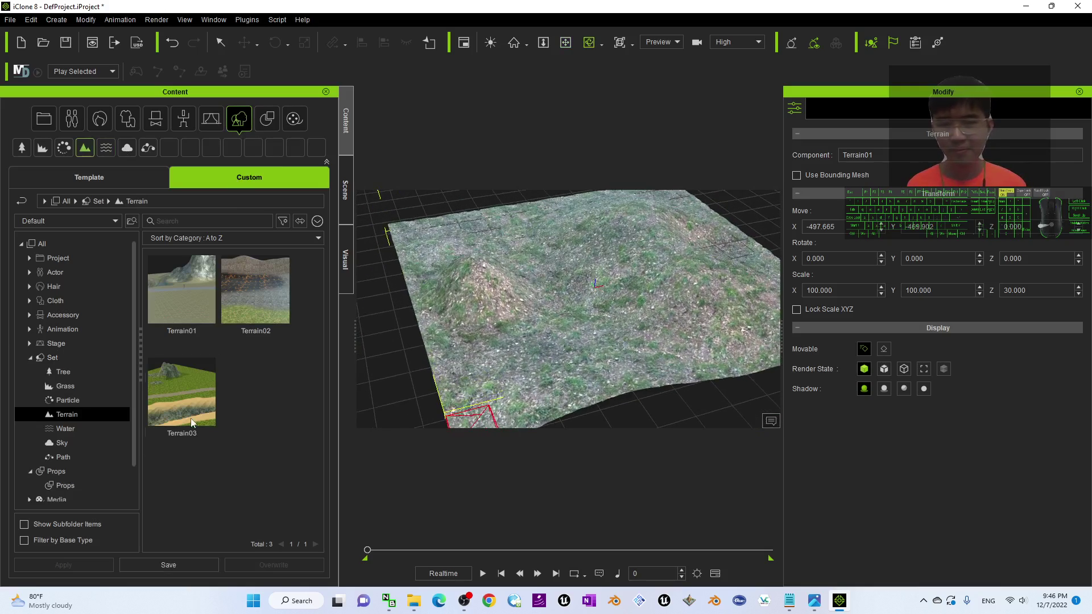
pyautogui.click(170, 565)
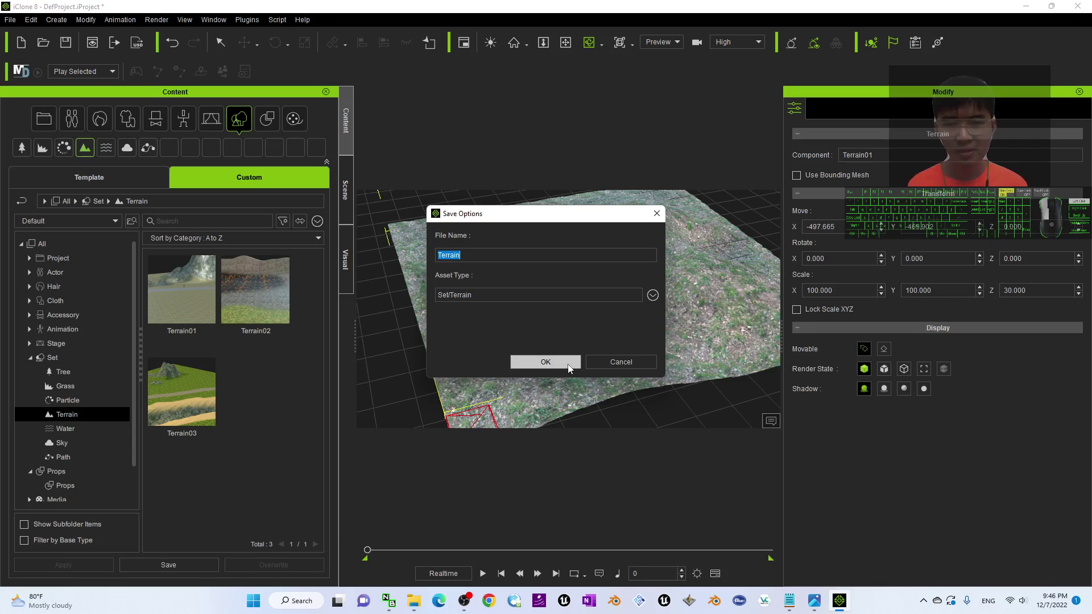
pyautogui.write('01')
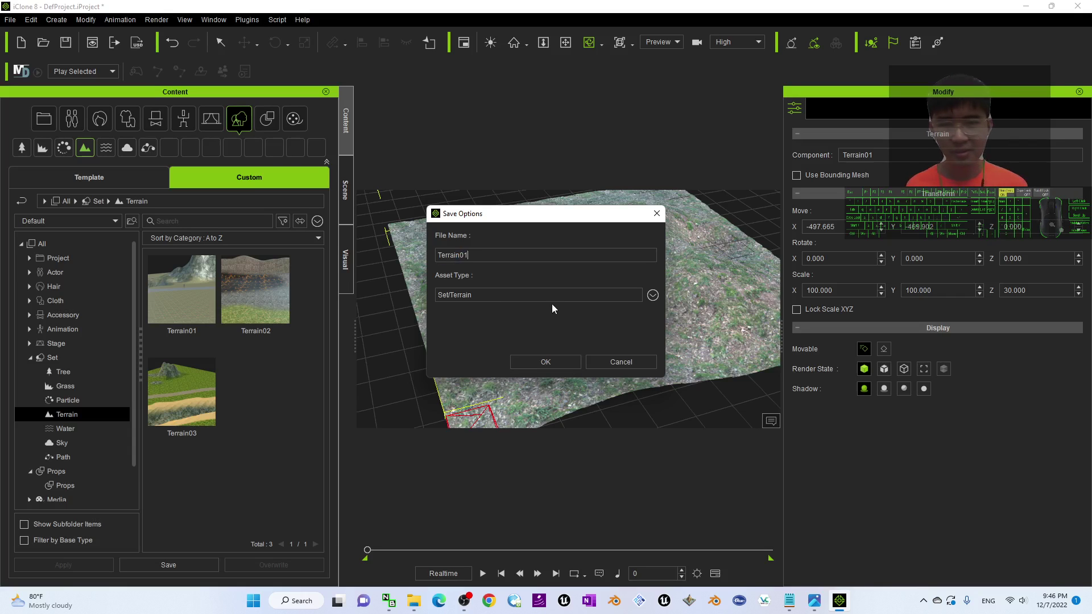
pyautogui.click(562, 361)
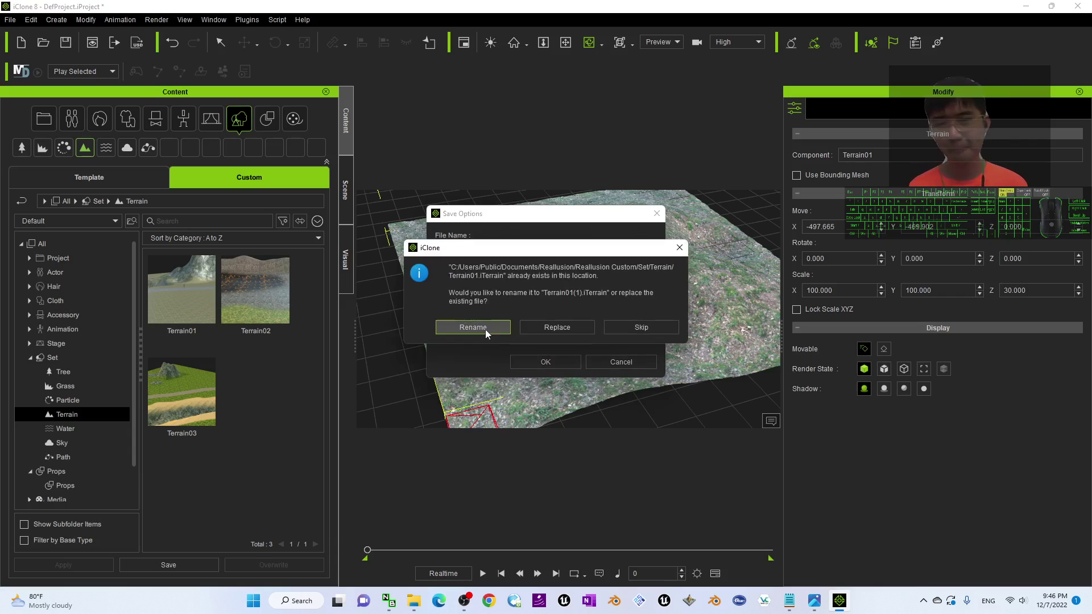
pyautogui.click(639, 326)
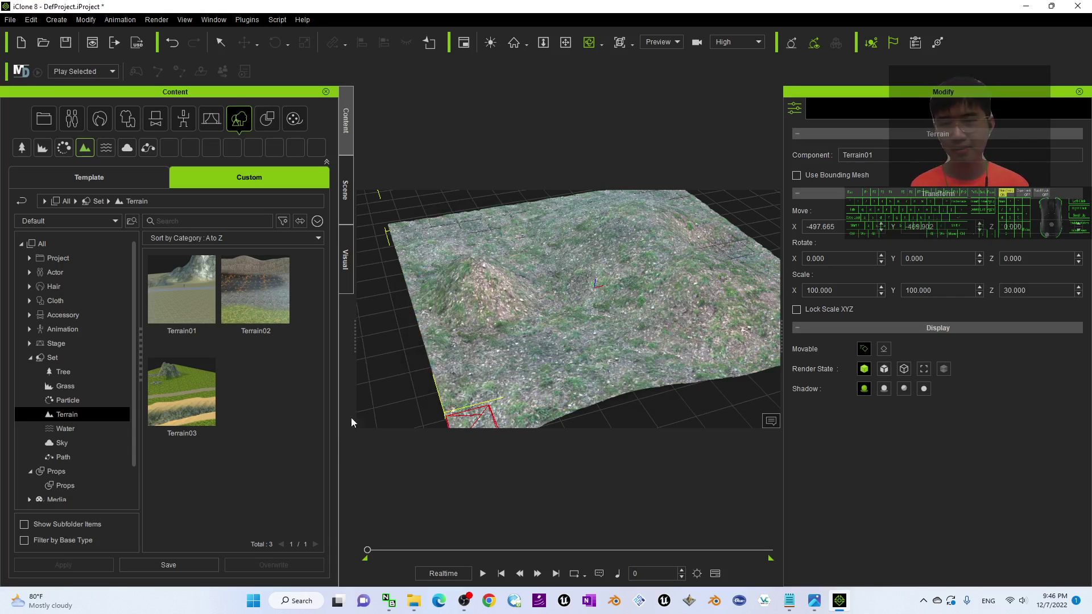
# Step: Save the terrain to the custom Set/Terrain library as Terrain04
pyautogui.click(168, 565)
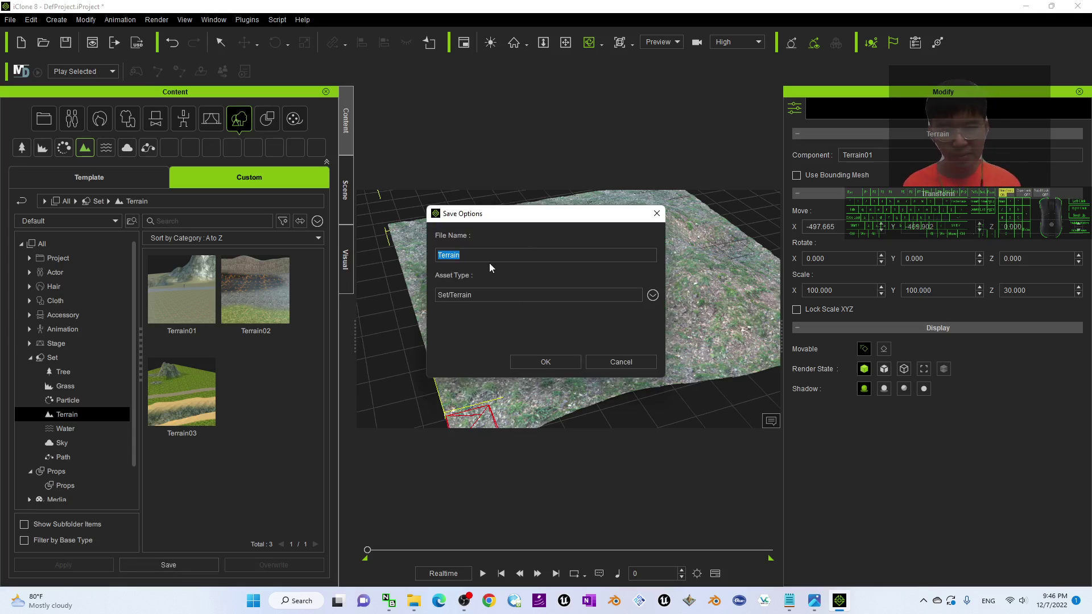
pyautogui.press('Right')
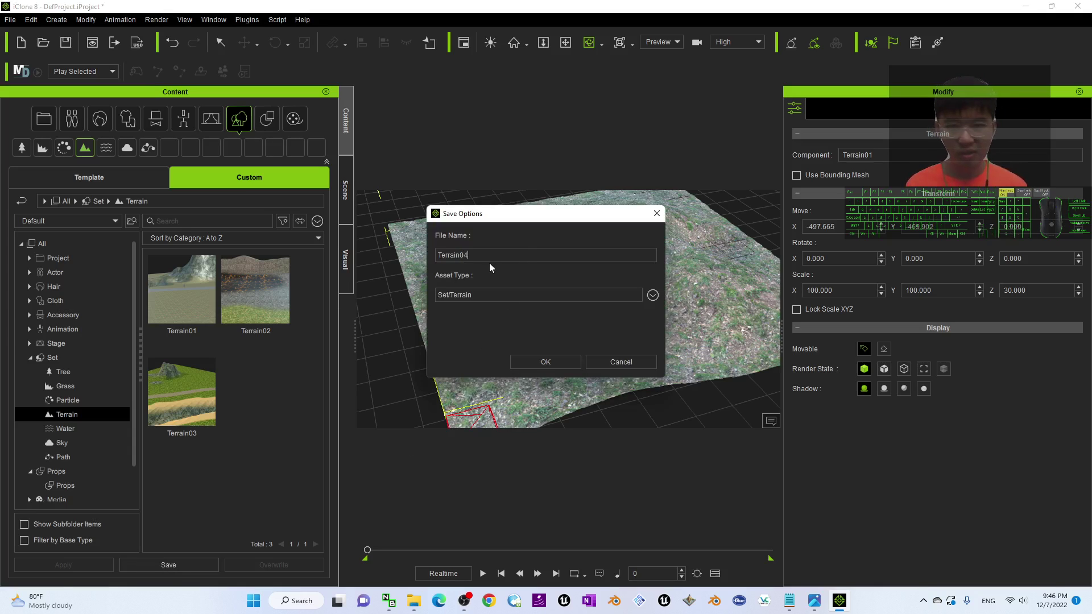
pyautogui.click(572, 364)
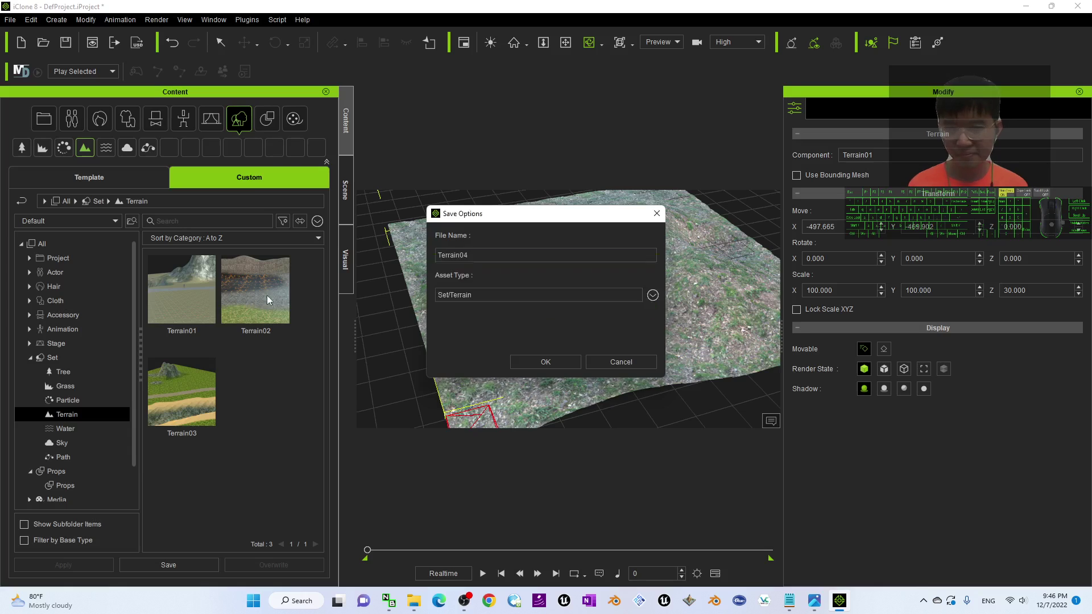
# Step: Delete the Terrain01 terrain from the scene
pyautogui.moveTo(511, 278); pyautogui.dragTo(584, 350)
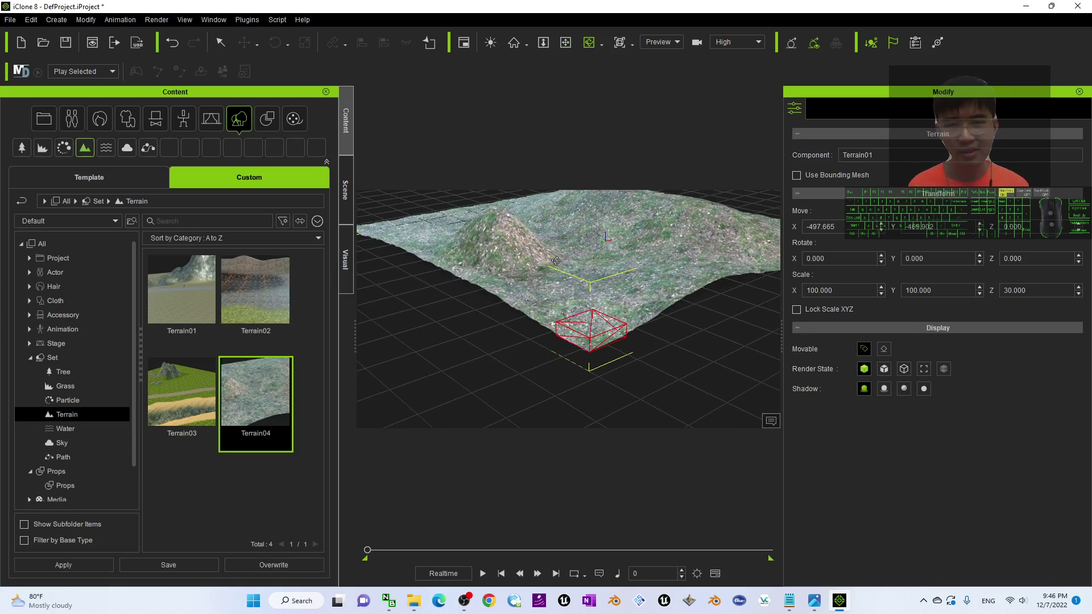
pyautogui.click(576, 332)
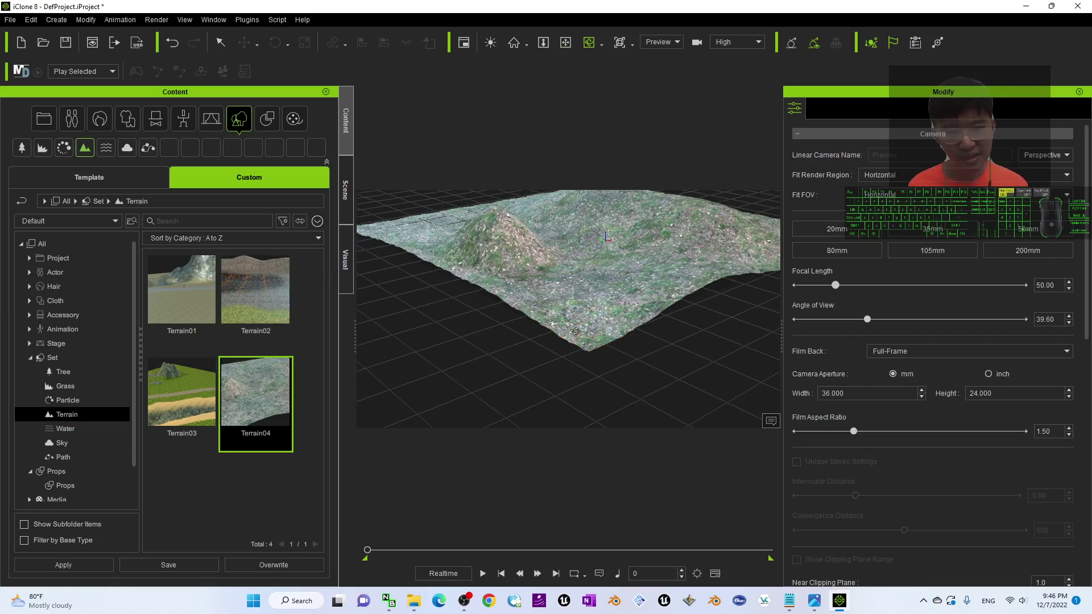
pyautogui.click(345, 205)
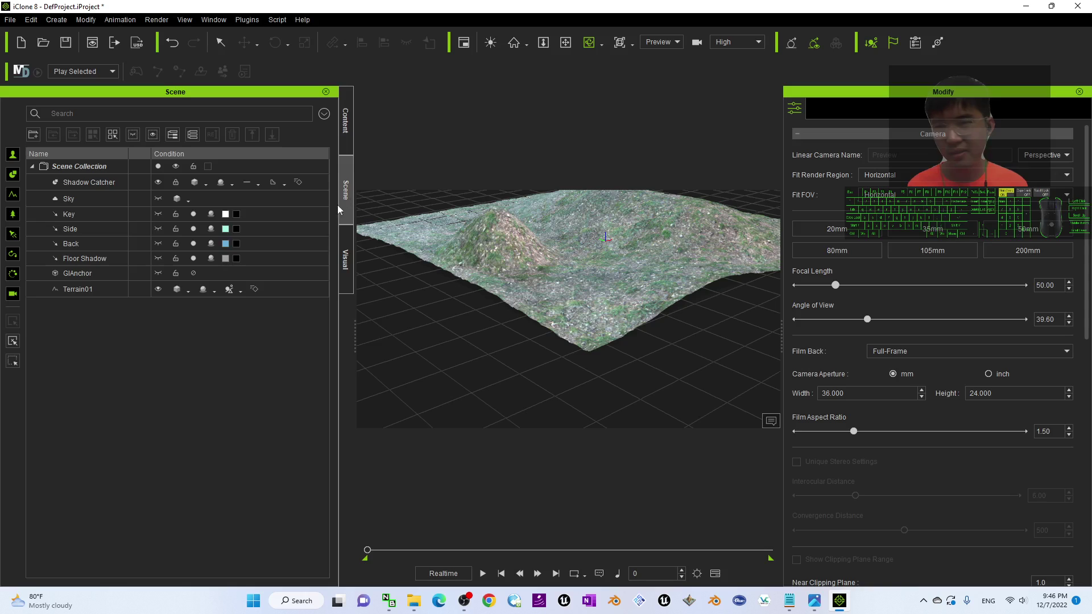
pyautogui.click(74, 289)
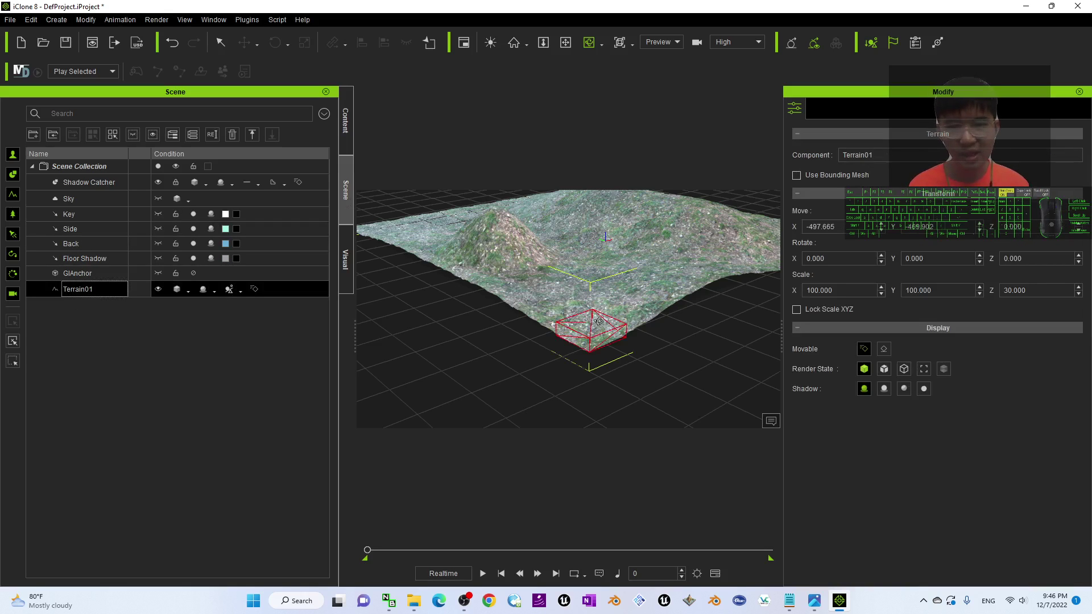
pyautogui.press('Delete')
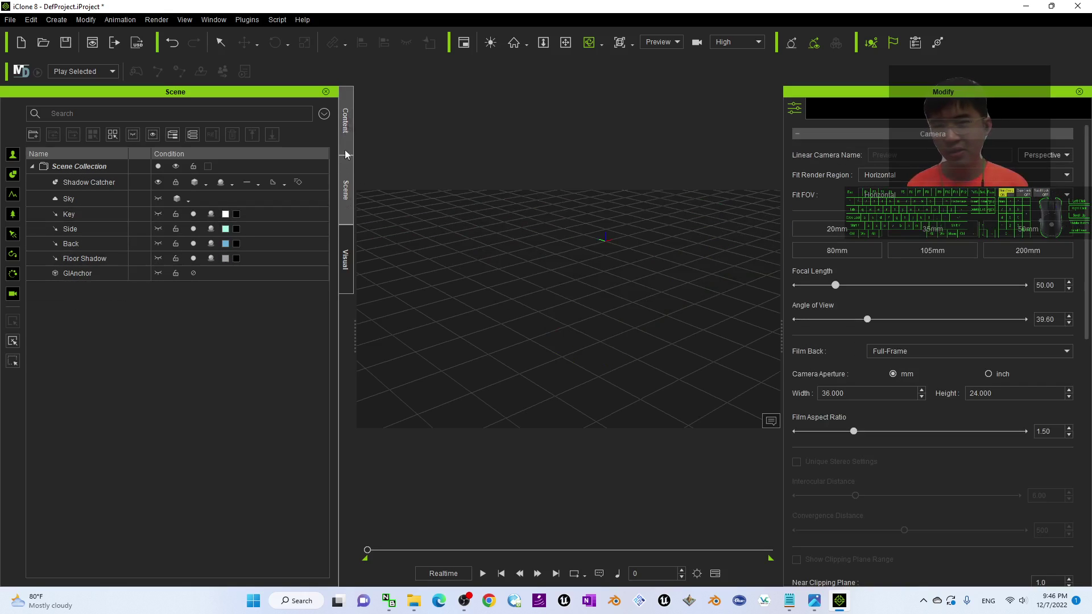
# Step: Load the saved Props(1) terrain prop from the custom Props library at the scene origin
pyautogui.click(346, 122)
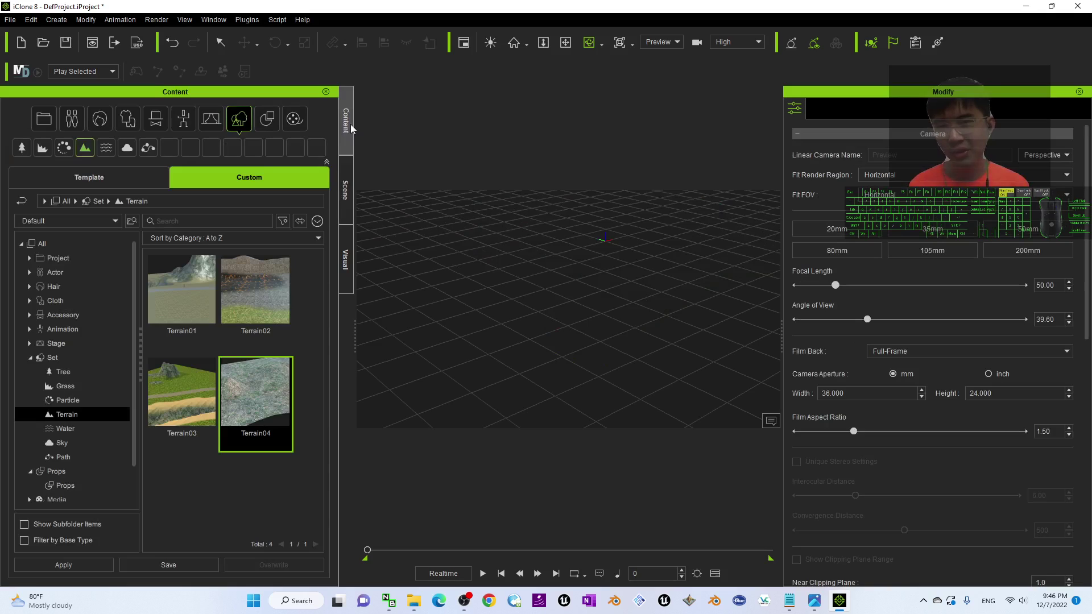
pyautogui.click(268, 122)
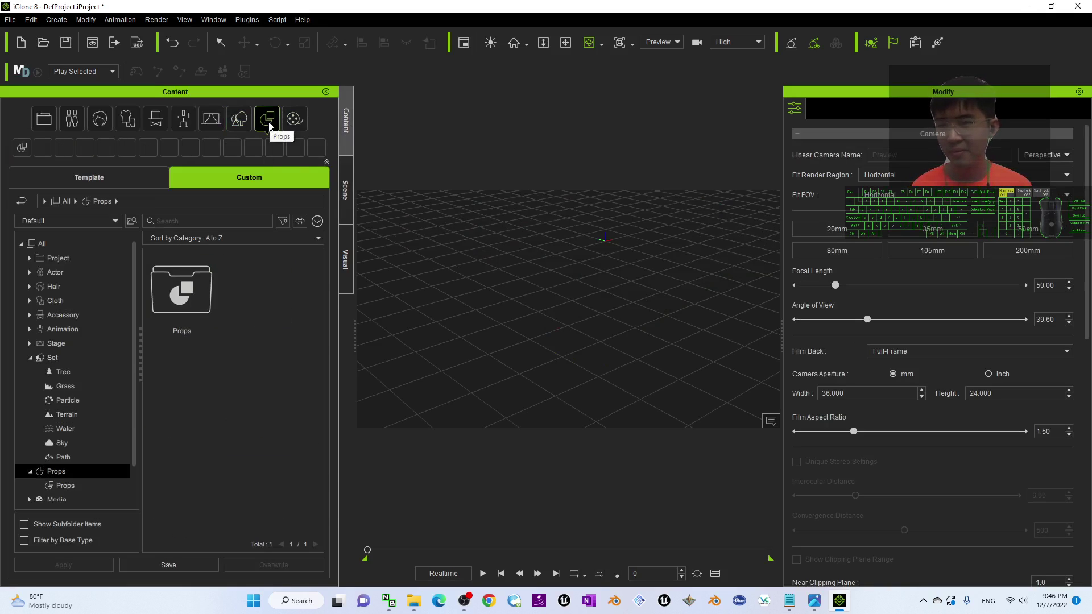
pyautogui.doubleClick(182, 290)
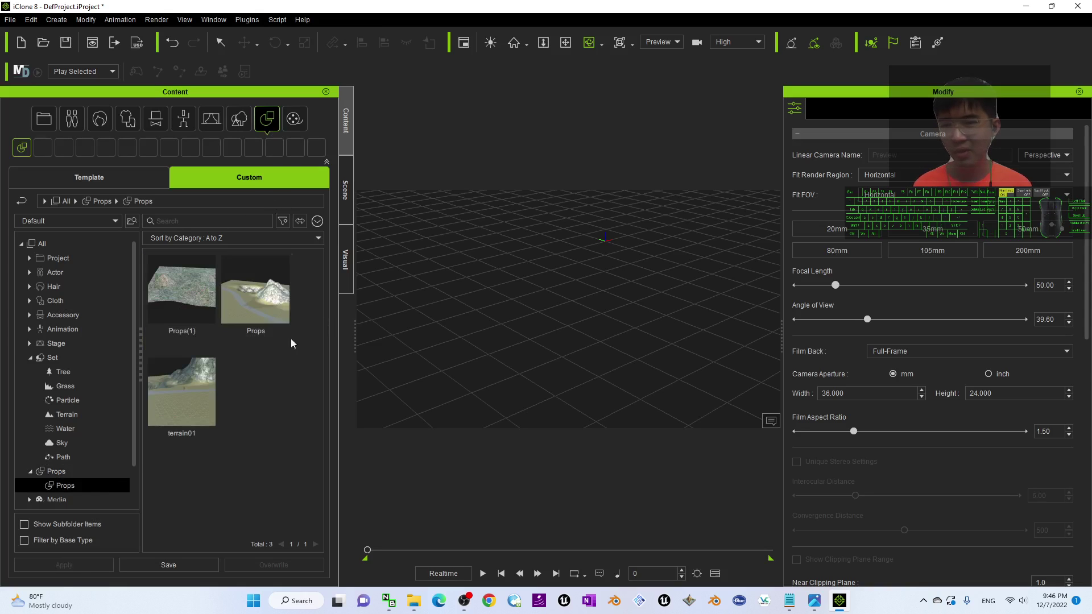
pyautogui.moveTo(196, 291); pyautogui.dragTo(606, 246)
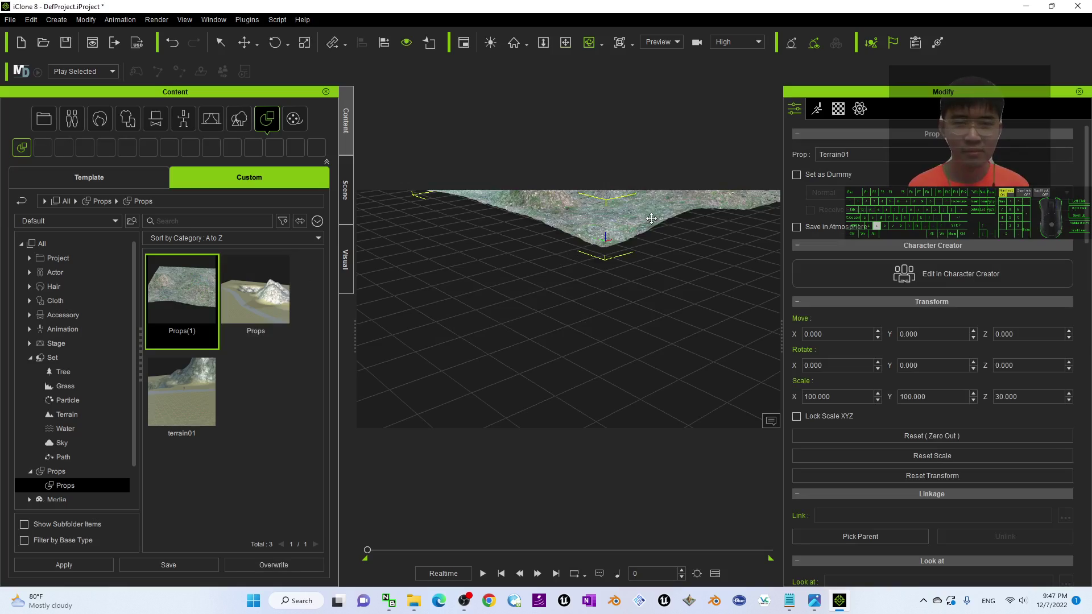
pyautogui.moveTo(618, 362); pyautogui.dragTo(638, 287)
pyautogui.scroll(-1, 572, 339)
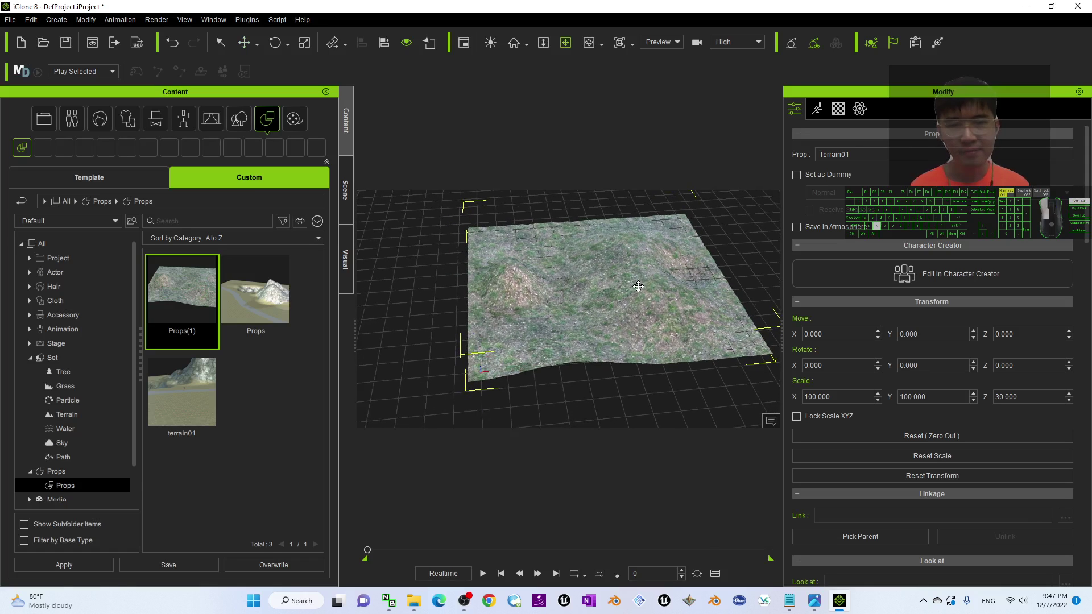
pyautogui.rightClick(582, 268)
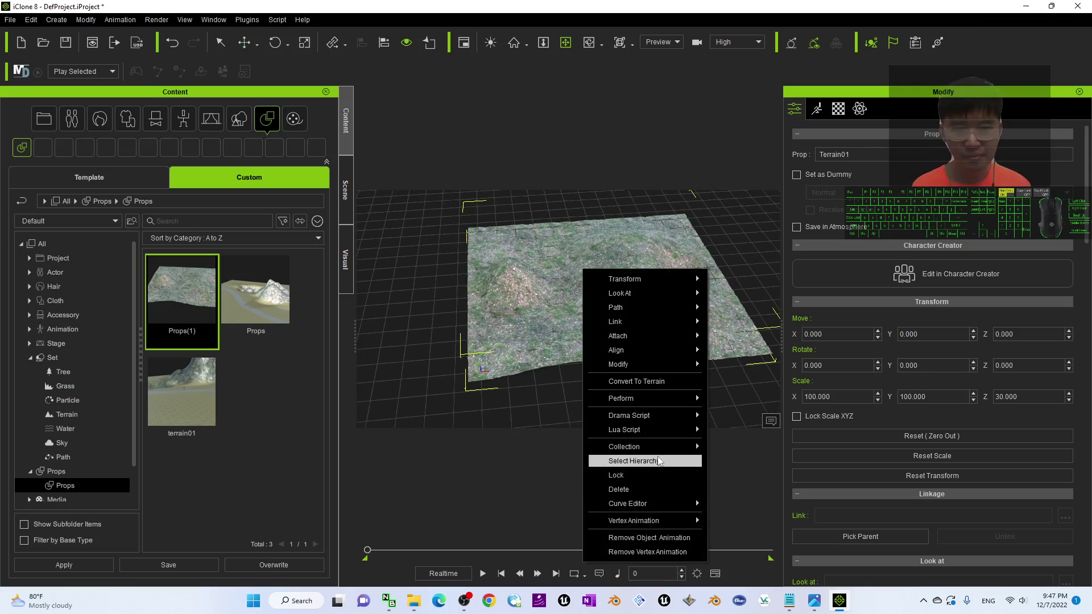
pyautogui.click(563, 308)
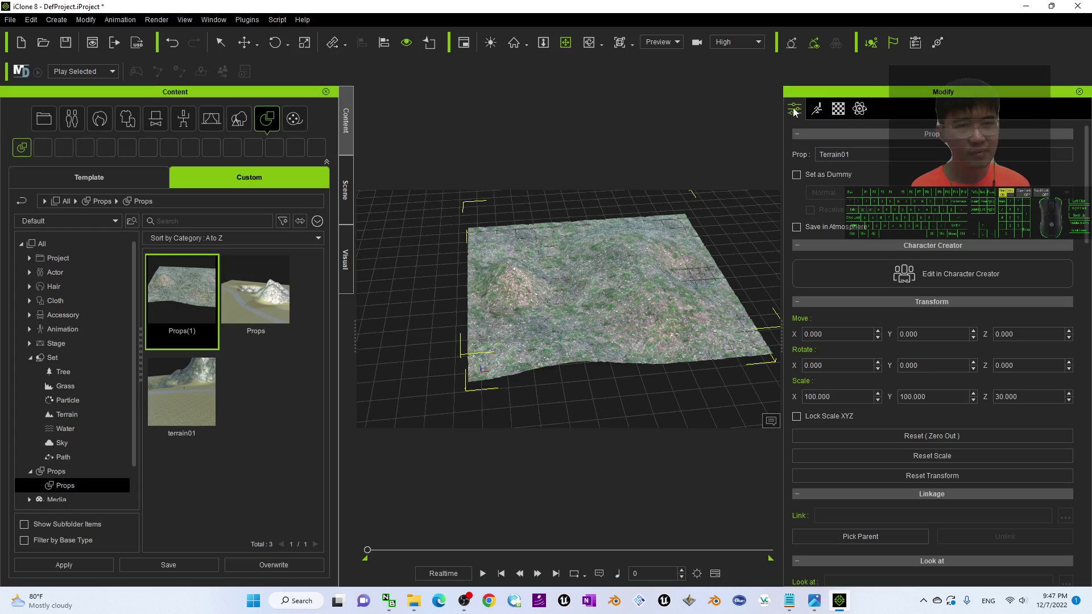
# Step: Merge the sub-props of the Terrain01 prop
pyautogui.moveTo(1087, 178); pyautogui.dragTo(1087, 288)
pyautogui.scroll(-10, 971, 350)
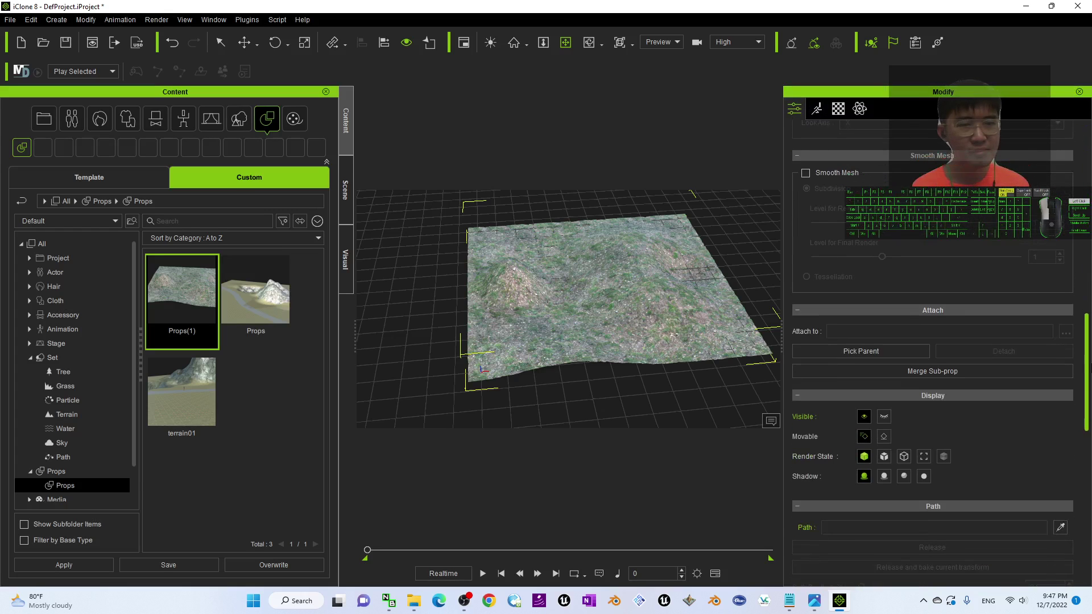
pyautogui.click(929, 367)
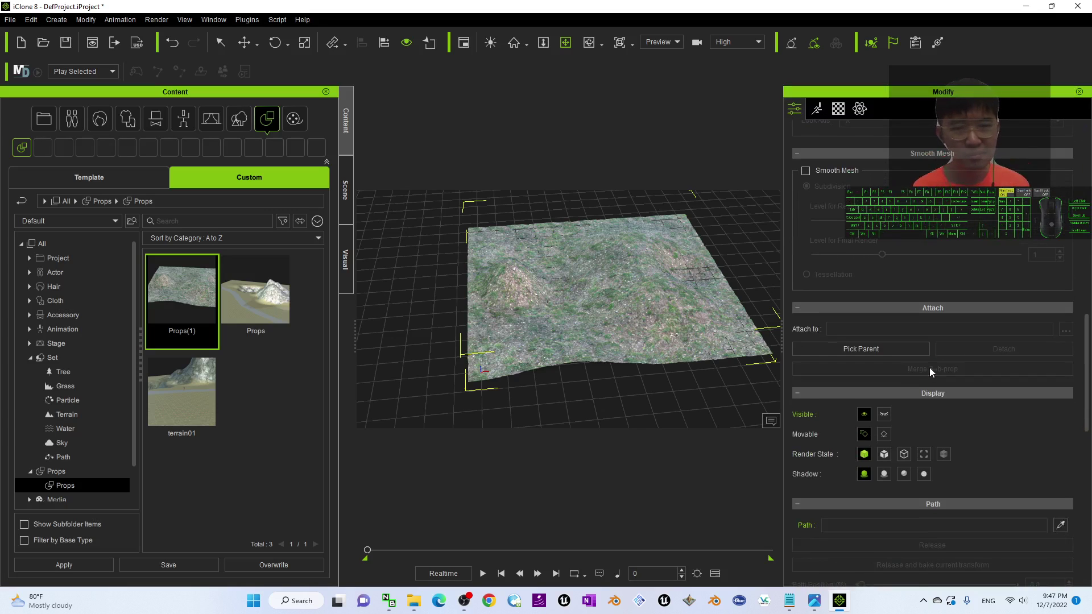
# Step: Undo the sub-prop merge and expand Terrain01 in the scene hierarchy to examine its tiles
pyautogui.click(345, 190)
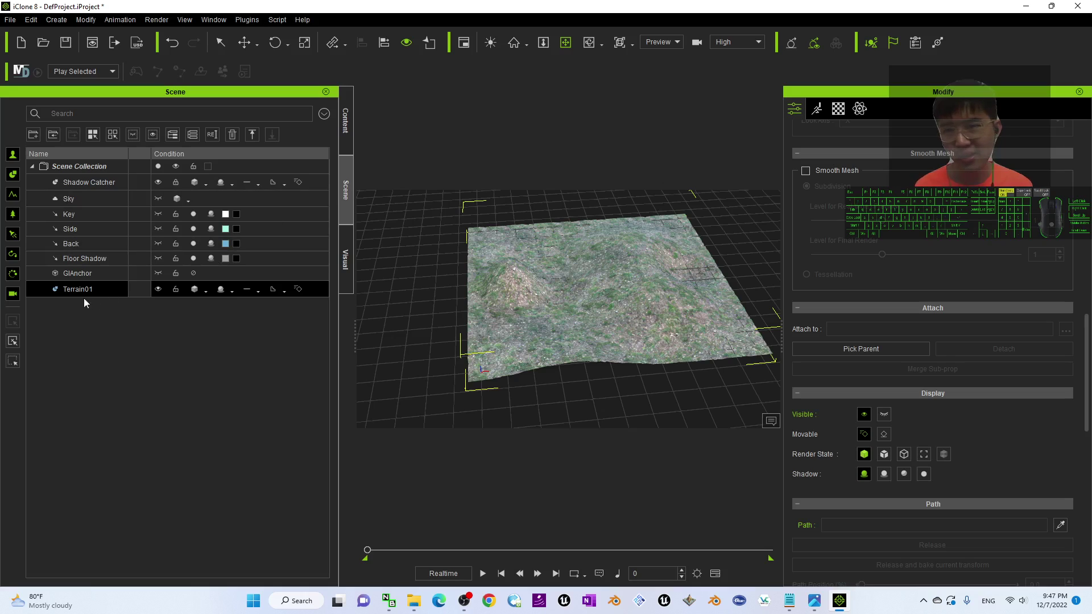
pyautogui.click(172, 42)
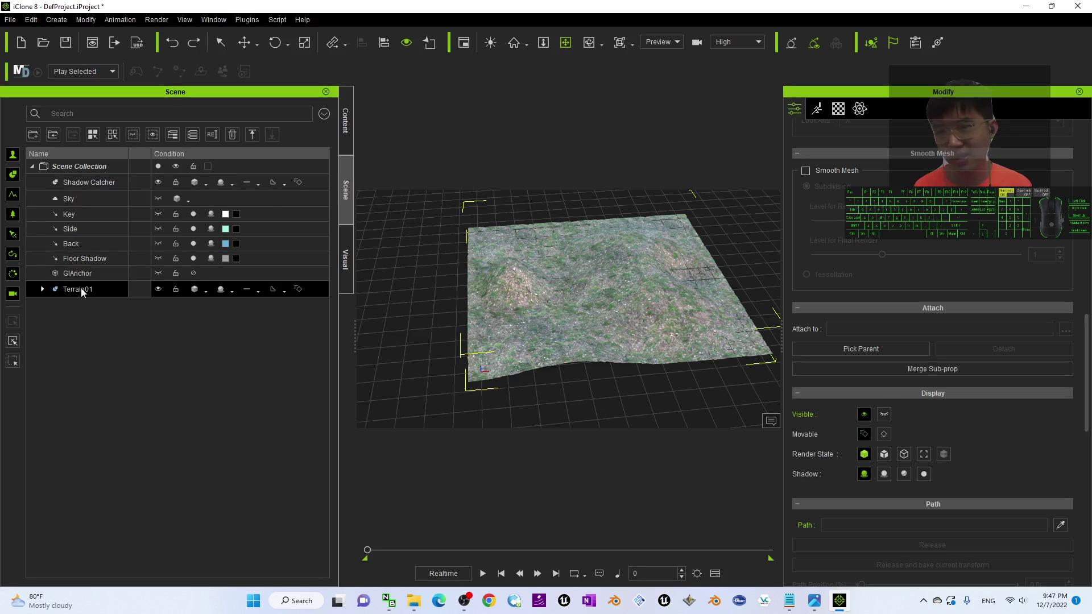
pyautogui.click(42, 289)
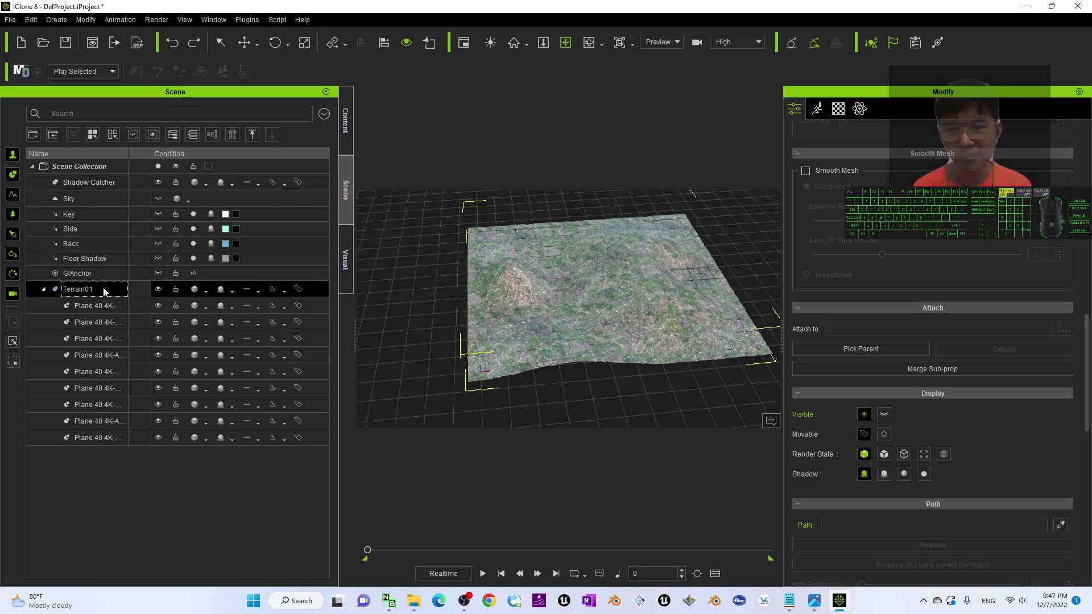
# Step: Merge Terrain01's tiles into a single prop and convert it to terrain
pyautogui.click(935, 370)
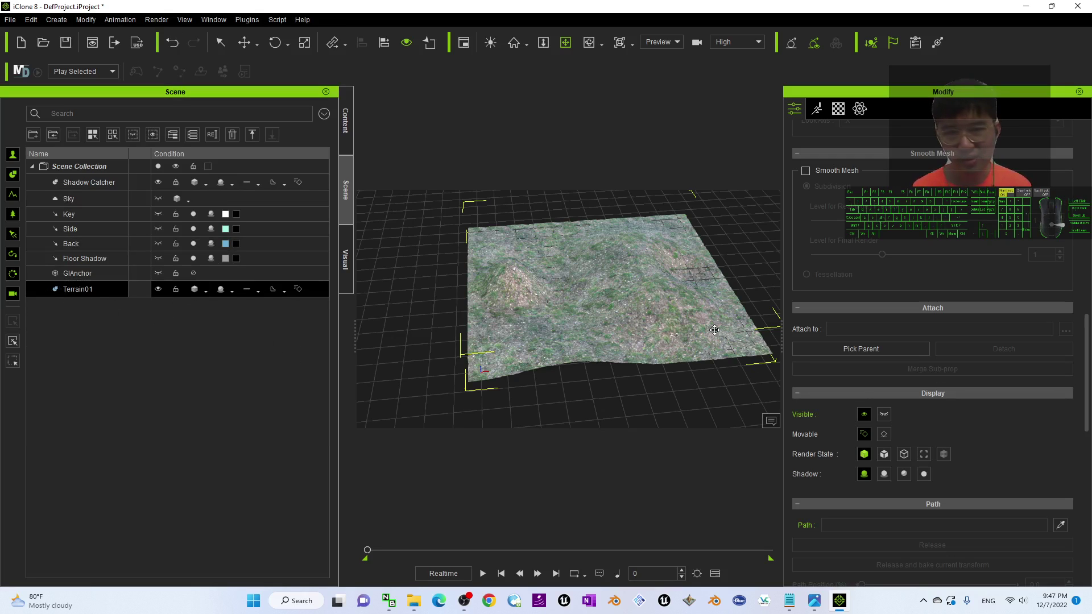
pyautogui.moveTo(671, 251); pyautogui.dragTo(566, 292, button='right')
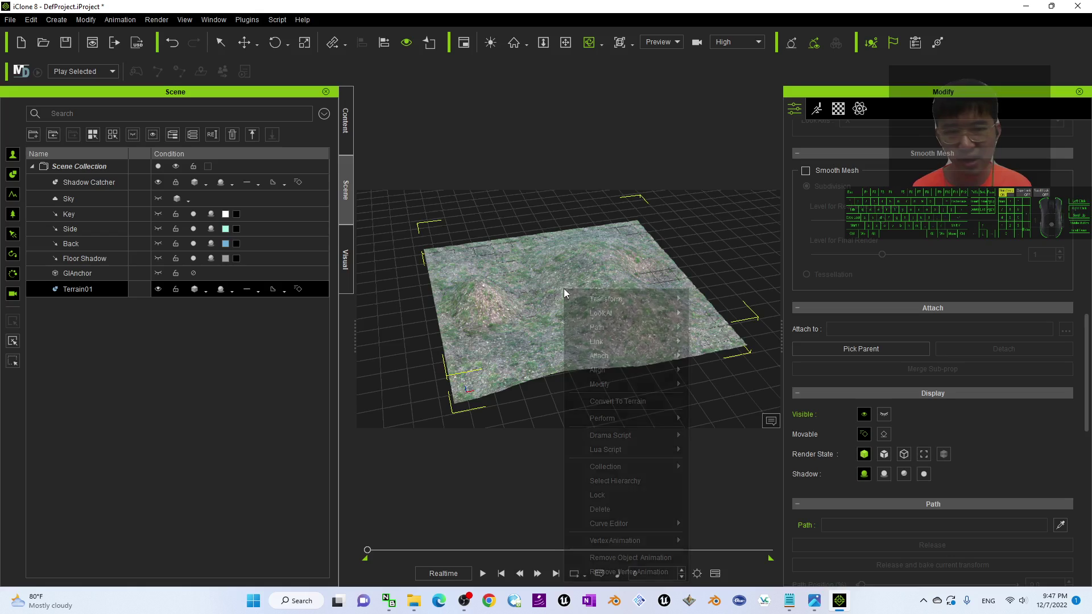
pyautogui.click(628, 400)
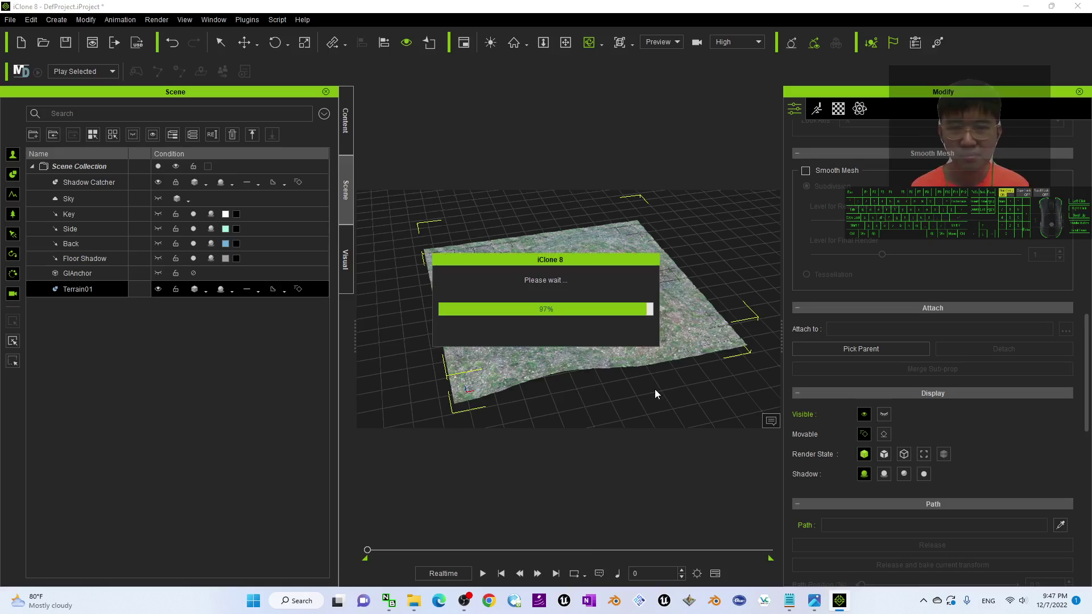
# Step: Add the Party_F_0001 character from the ActorCore Crowd character templates onto the hill of the converted terrain
pyautogui.scroll(3, 654, 390)
pyautogui.scroll(6, 595, 384)
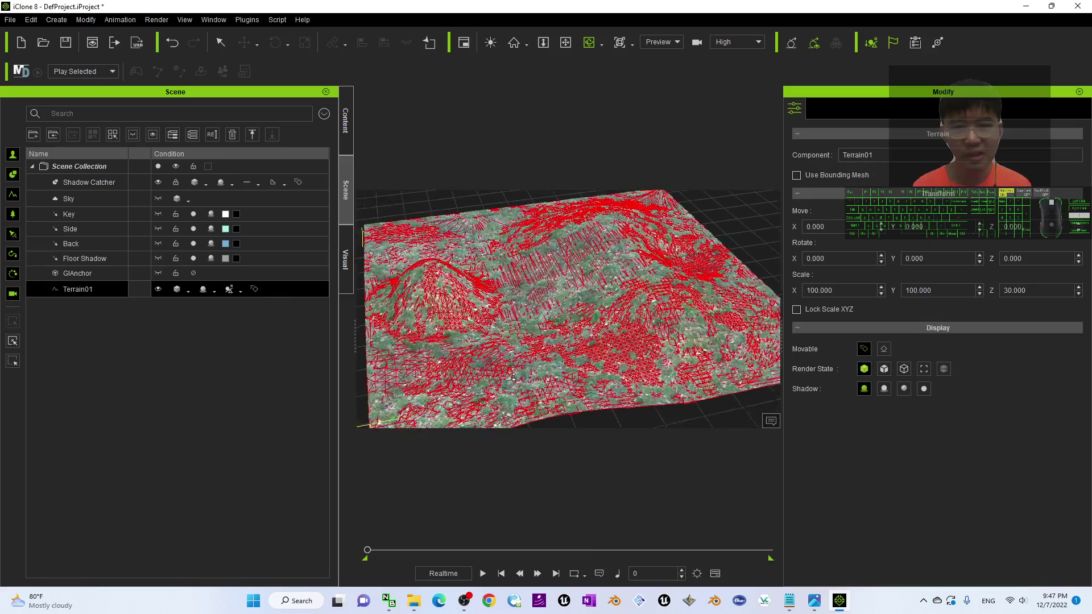
pyautogui.moveTo(642, 335); pyautogui.dragTo(508, 306, button='right')
pyautogui.scroll(3, 512, 306)
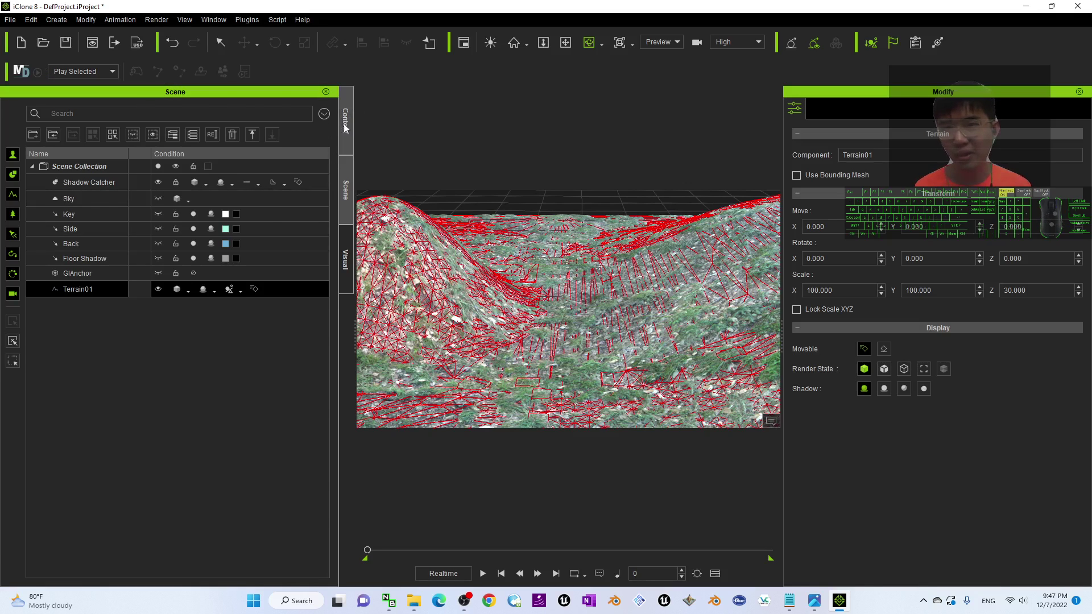
pyautogui.click(346, 125)
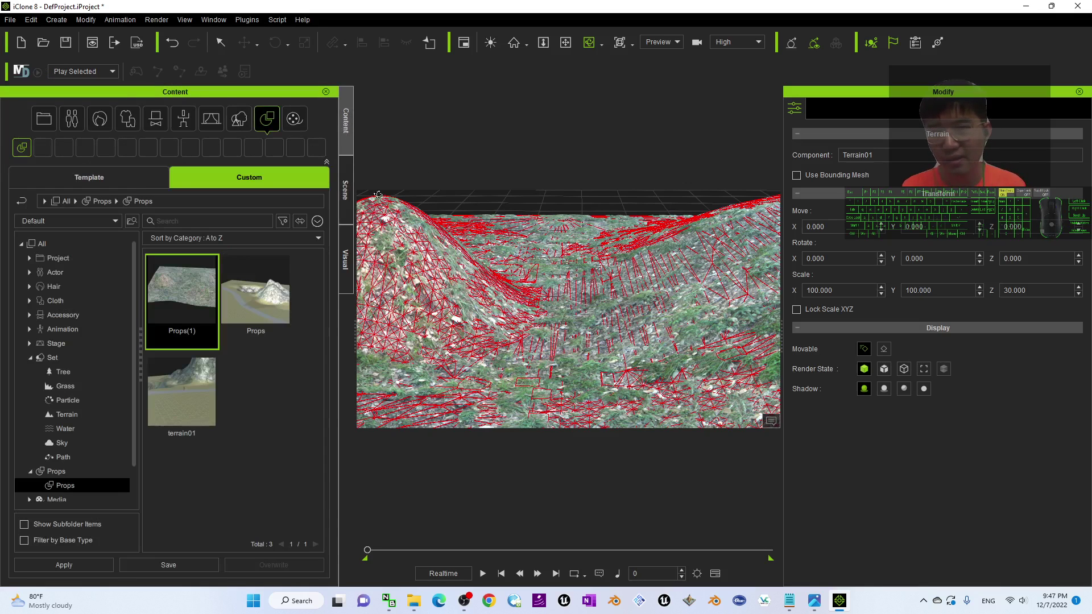
pyautogui.click(184, 118)
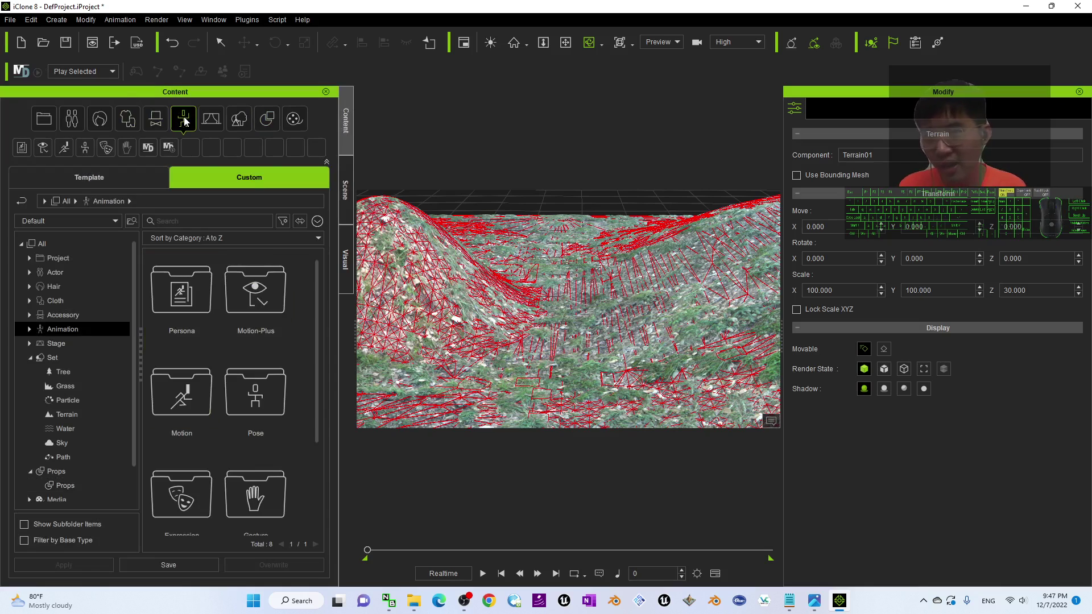
pyautogui.click(80, 120)
pyautogui.click(27, 151)
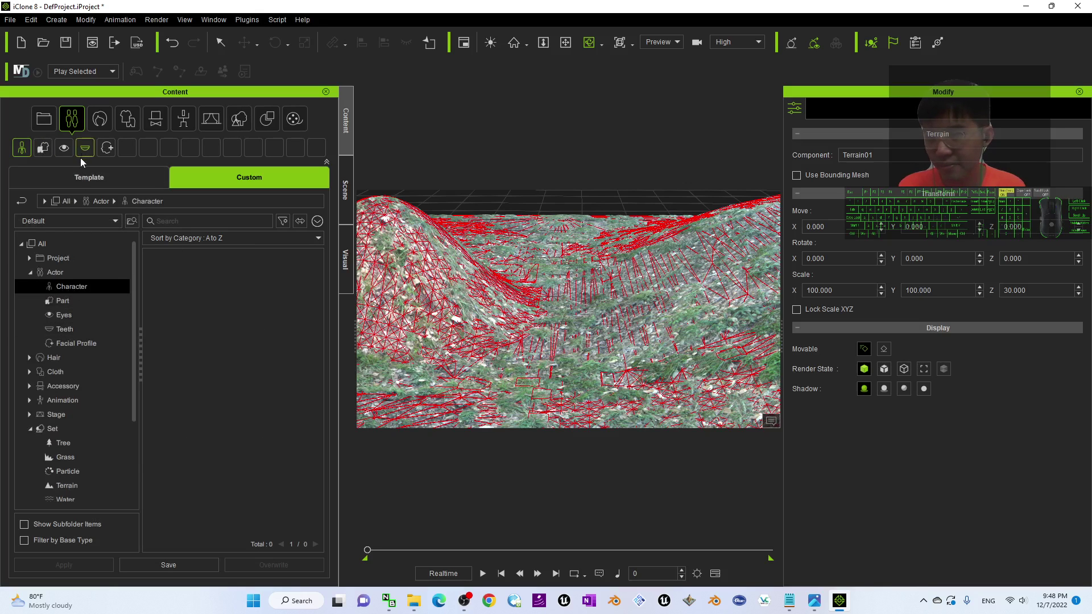
pyautogui.click(81, 180)
pyautogui.click(40, 302)
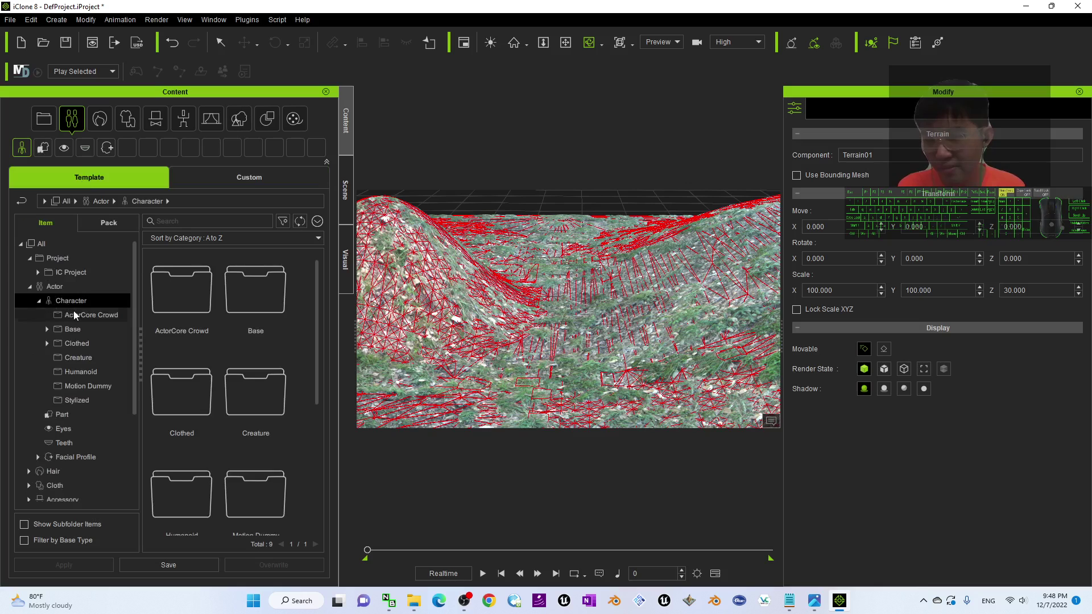
pyautogui.click(75, 314)
pyautogui.moveTo(182, 398); pyautogui.dragTo(449, 265)
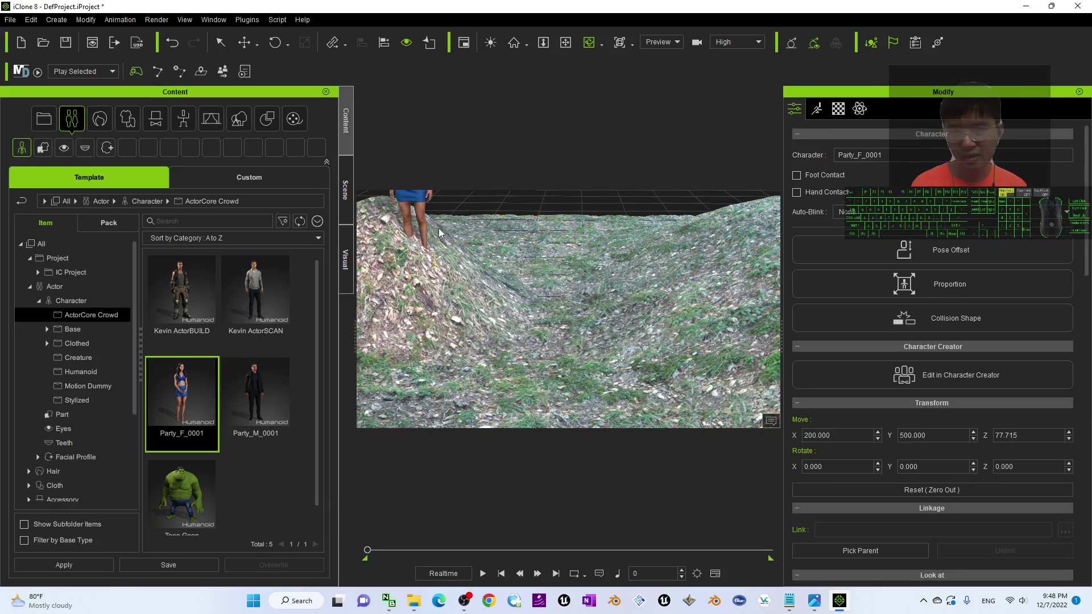
# Step: Move the character off the hill into the valley between the mounds, at about X 416, Y 390, Z 10.9
pyautogui.scroll(-3, 442, 243)
pyautogui.press('w')
pyautogui.press('x')
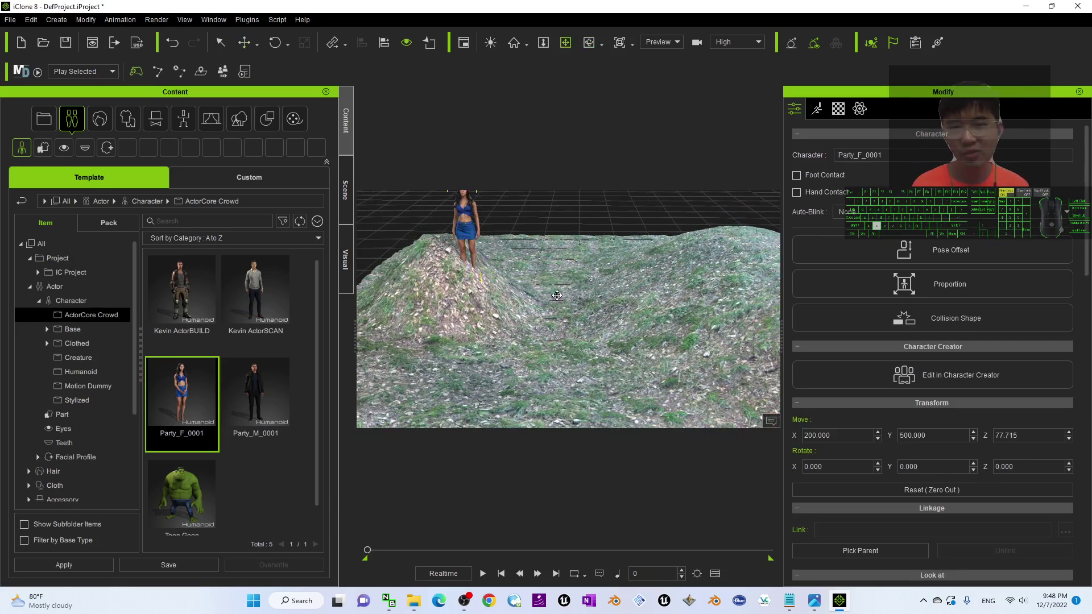
pyautogui.moveTo(508, 266); pyautogui.dragTo(620, 333)
pyautogui.press('w')
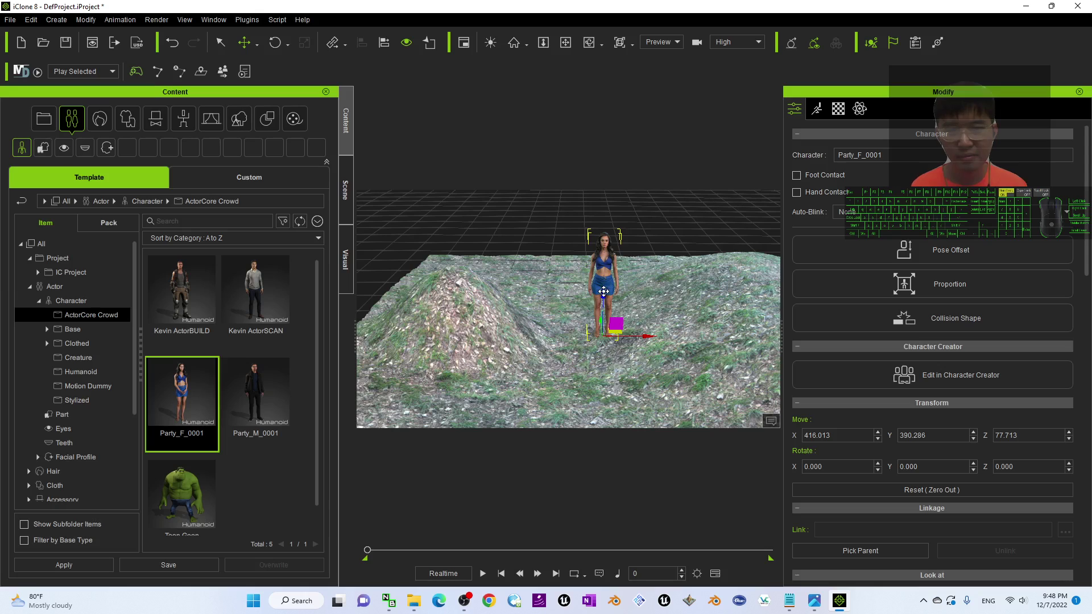
pyautogui.moveTo(603, 291); pyautogui.dragTo(604, 332)
pyautogui.press('x')
pyautogui.moveTo(716, 324); pyautogui.dragTo(740, 253)
pyautogui.press('c')
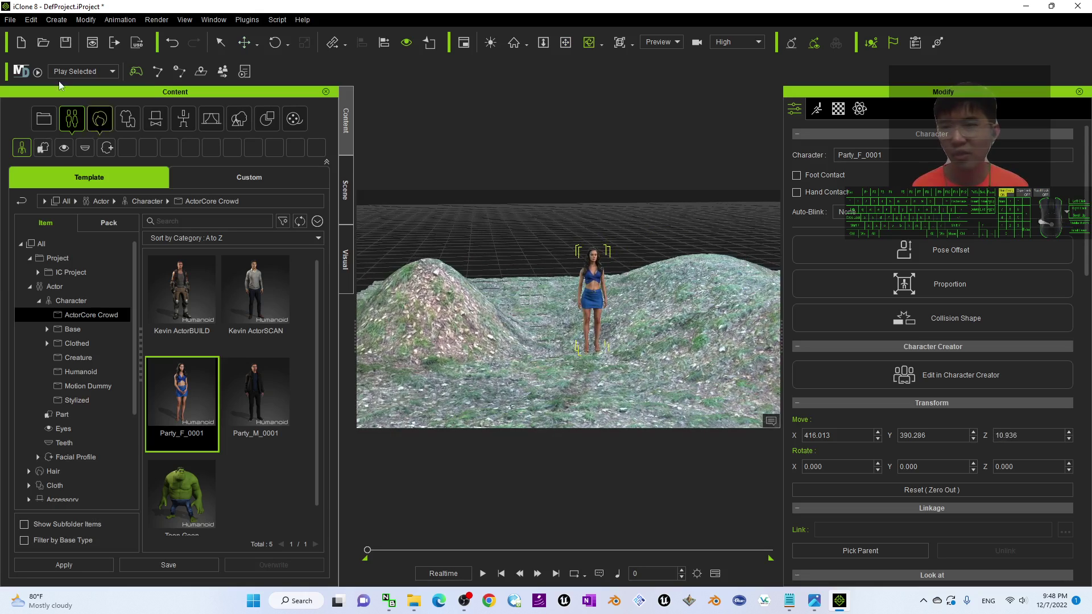
# Step: Start Motion Director for the character with the default Female MD data and load the MD window layout
pyautogui.click(23, 71)
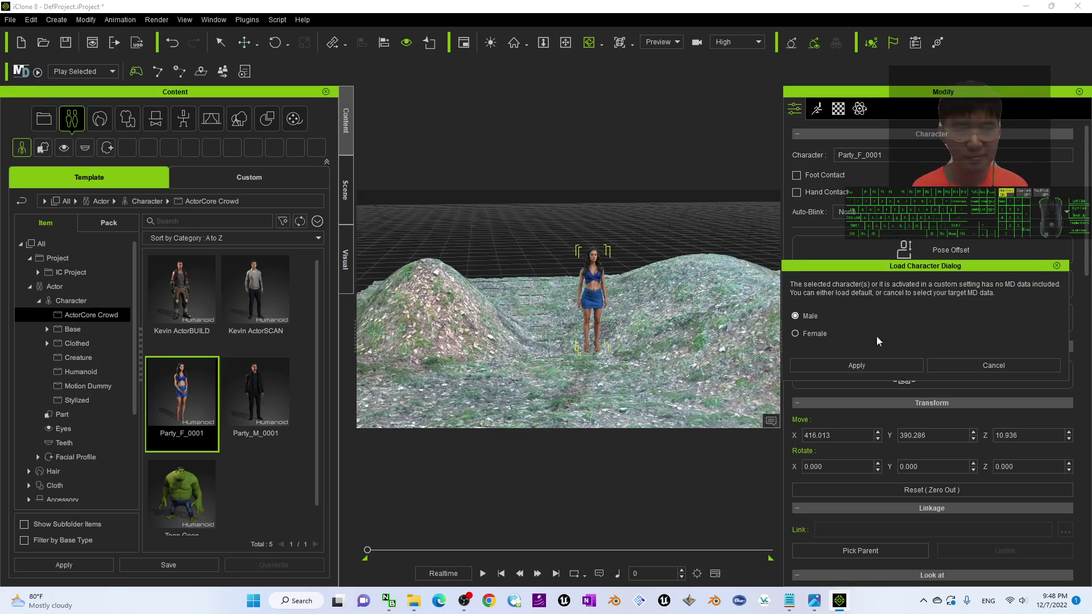
pyautogui.click(837, 364)
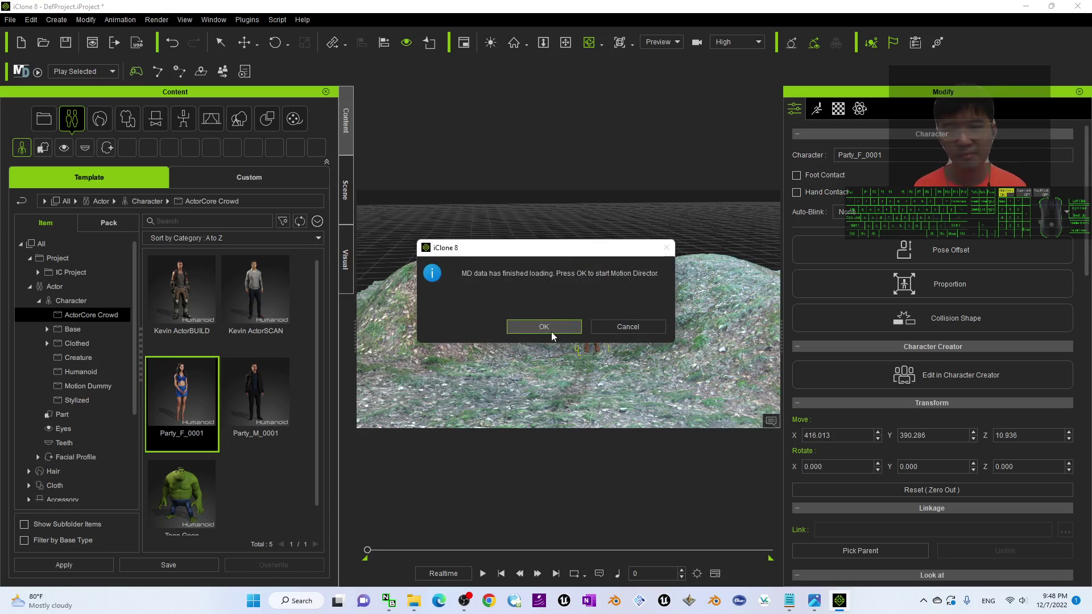
pyautogui.click(544, 327)
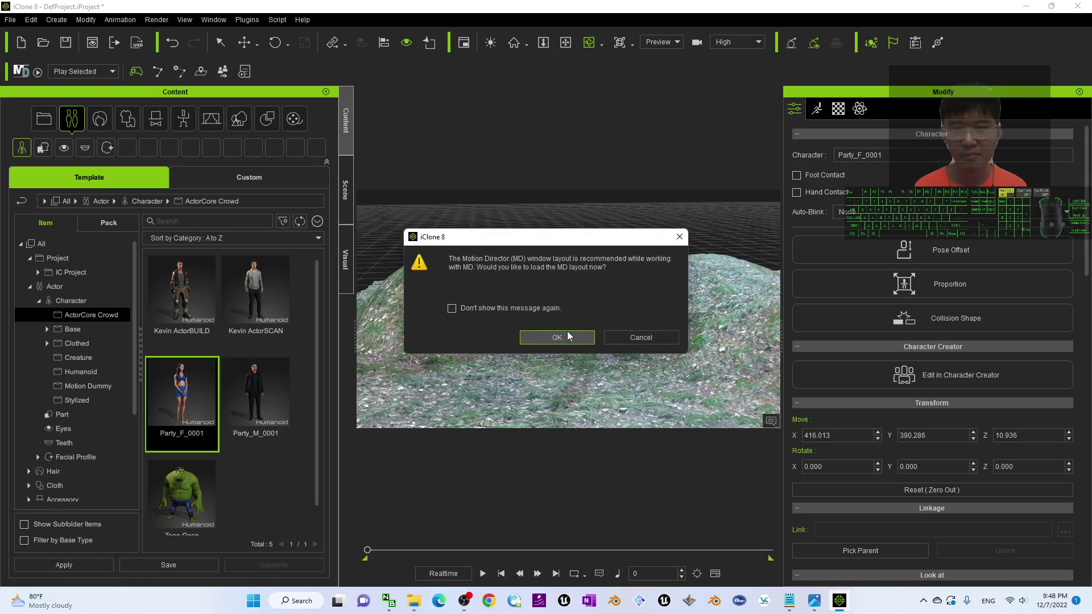
pyautogui.click(575, 339)
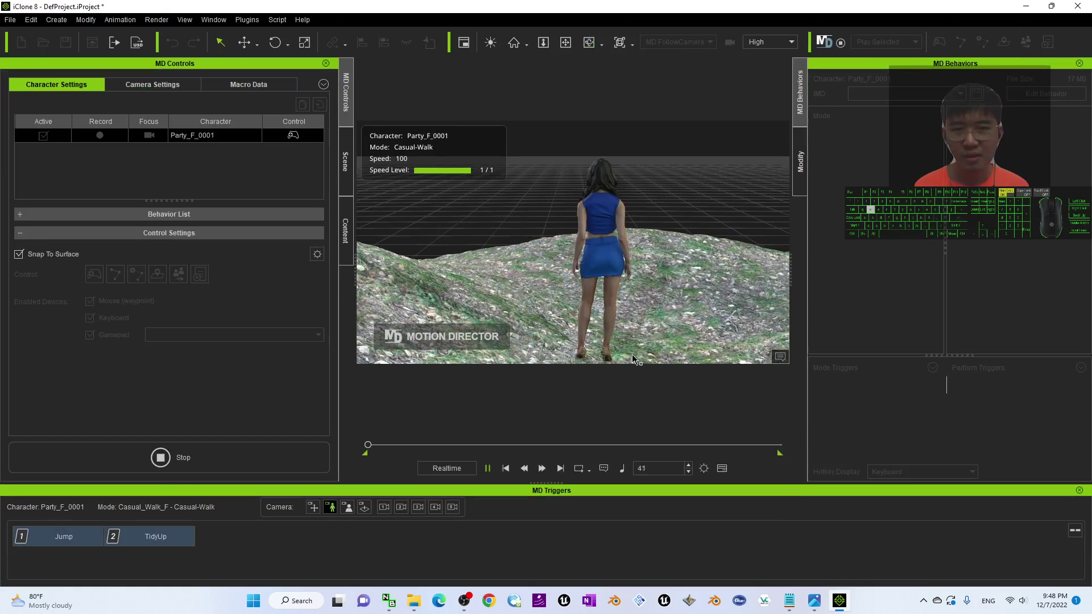
# Step: Test-walk the character in several directions over the terrain in Casual-Walk mode, and stop the Motion Director simulation
pyautogui.press('w')
pyautogui.press('a')
pyautogui.moveTo(708, 309); pyautogui.dragTo(768, 353)
pyautogui.press('w')
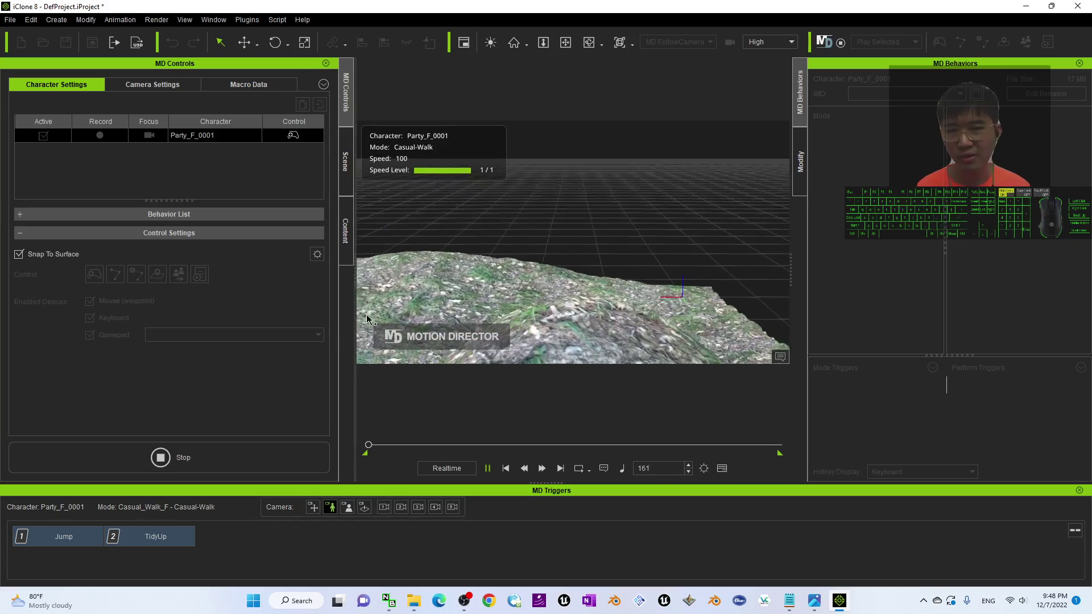
pyautogui.moveTo(529, 276); pyautogui.dragTo(618, 256)
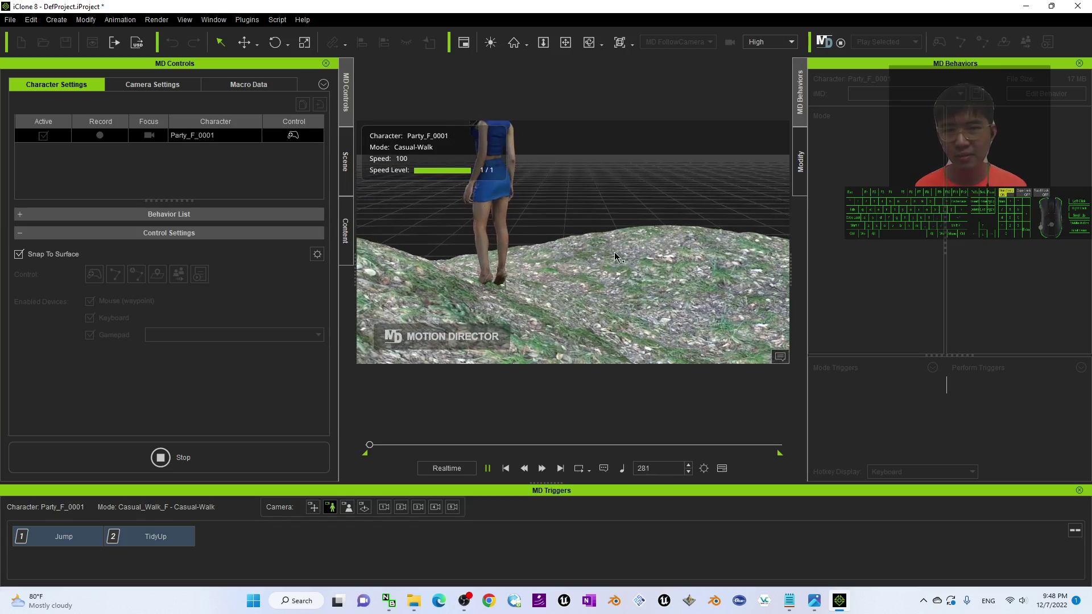
pyautogui.press('a')
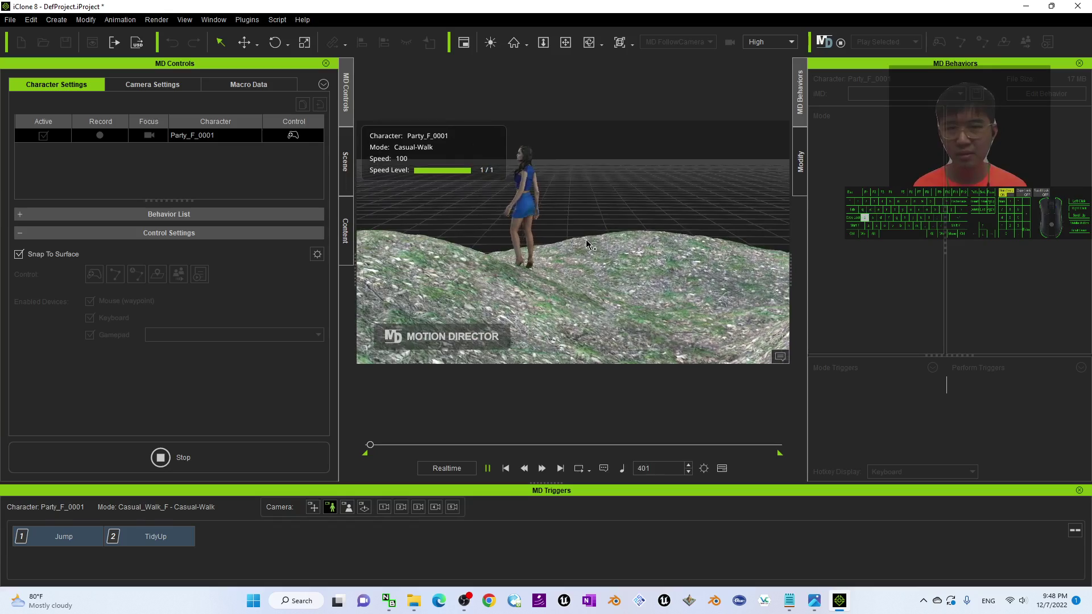
pyautogui.press('s')
pyautogui.press('a')
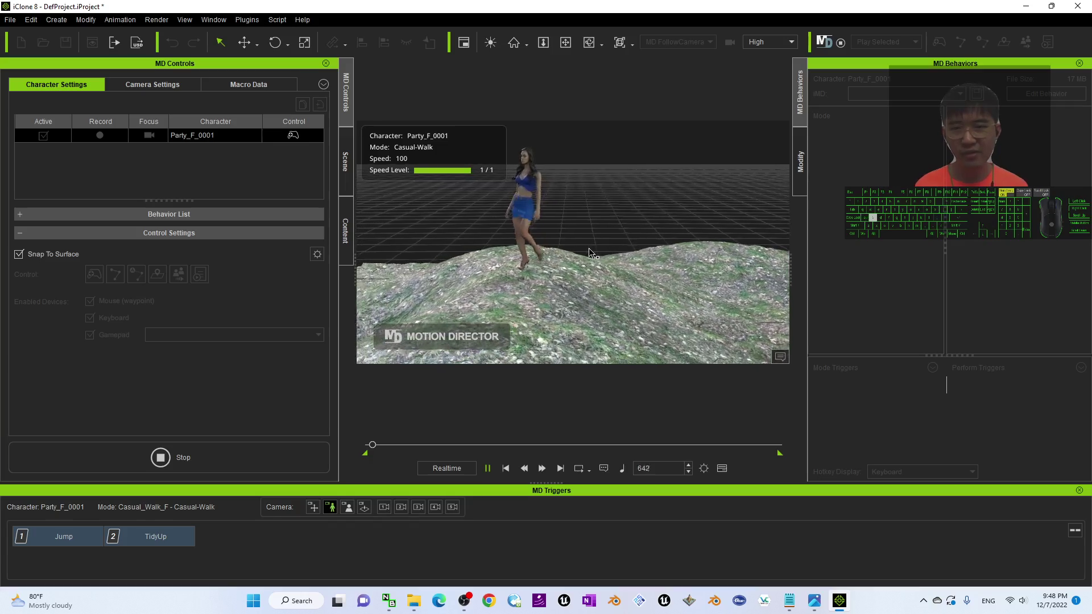
pyautogui.press('w')
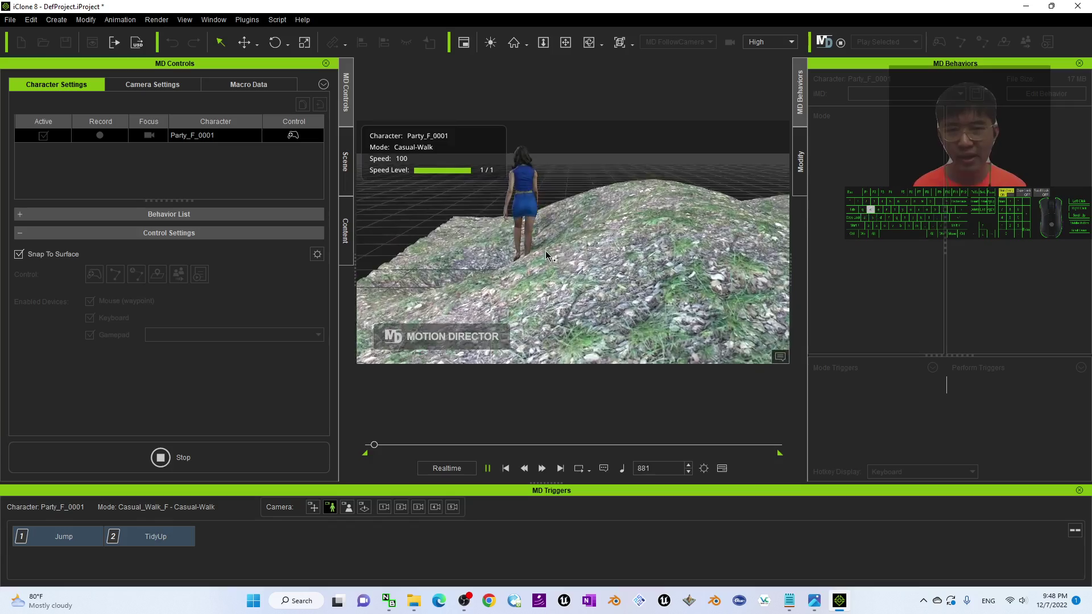
pyautogui.press('d')
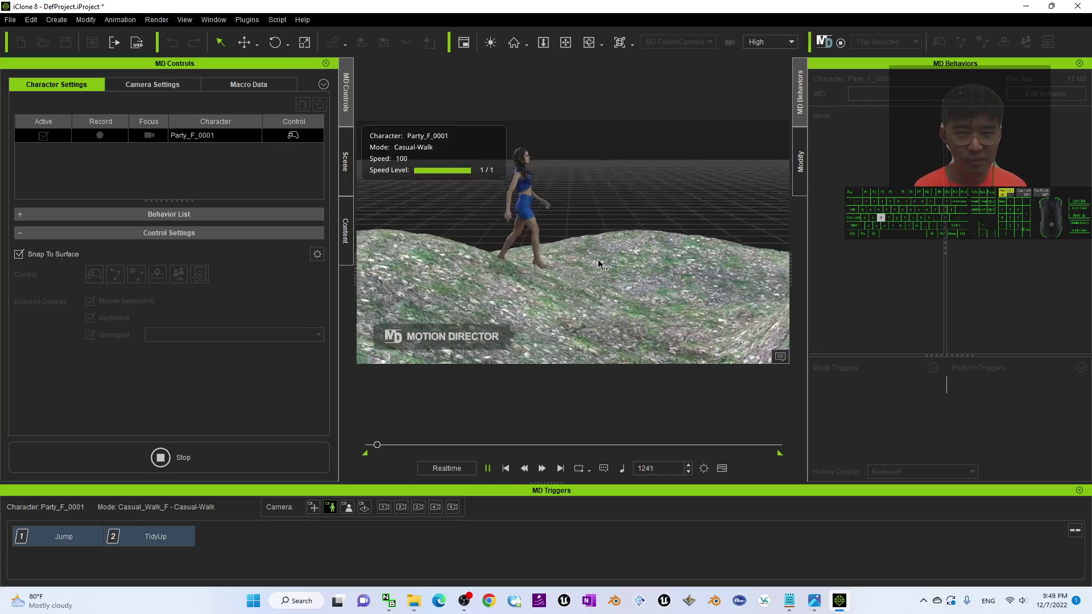
pyautogui.press('s')
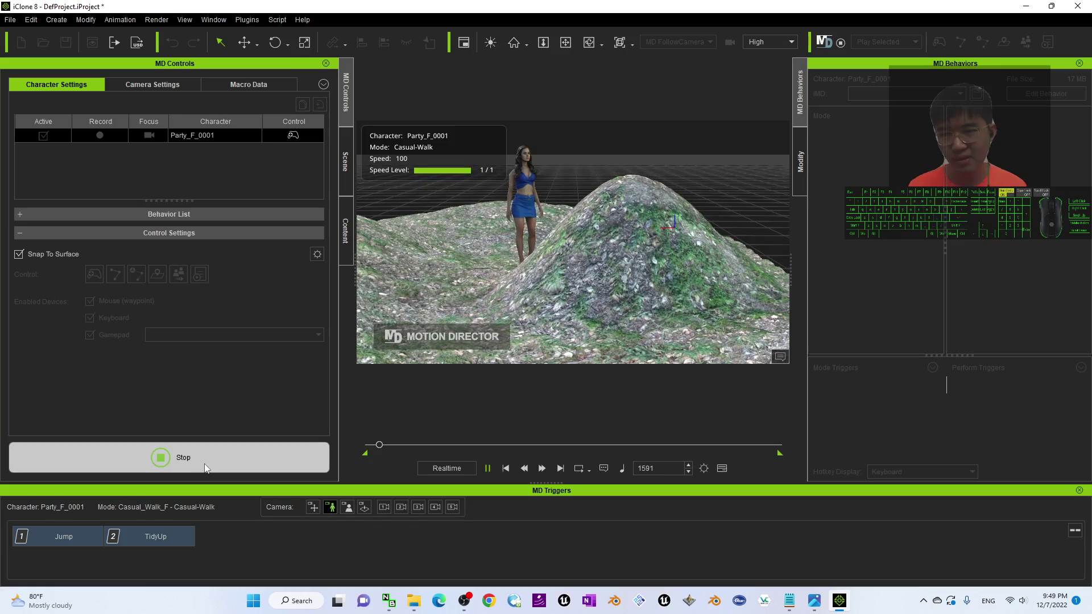
pyautogui.click(205, 468)
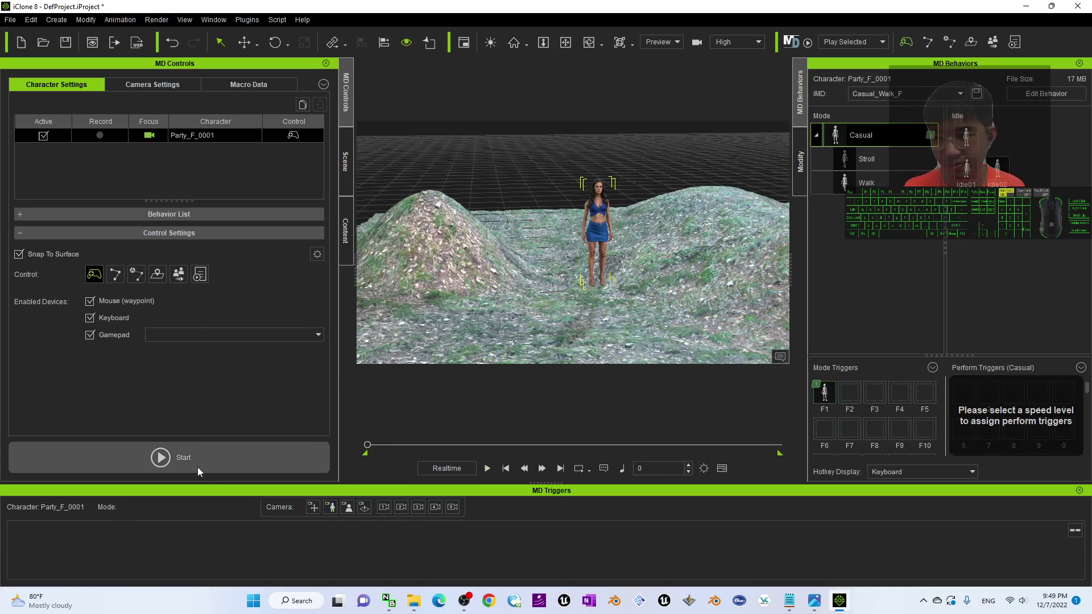
# Step: Overwrite the saved Terrain04 item in the custom Set > Terrain library with the scene's Terrain01, replacing the existing file
pyautogui.click(346, 162)
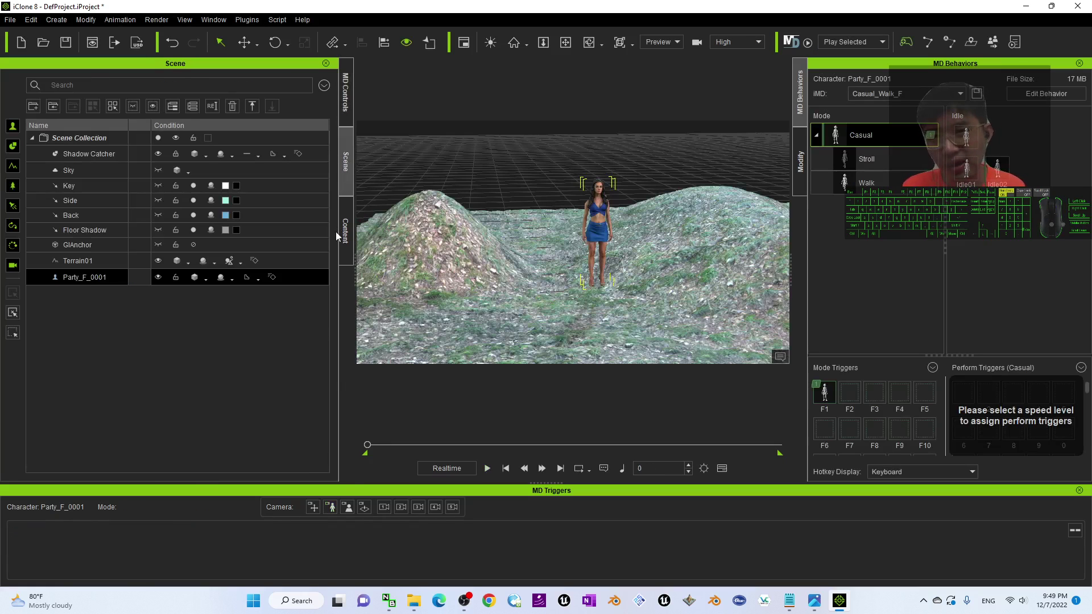
pyautogui.click(91, 263)
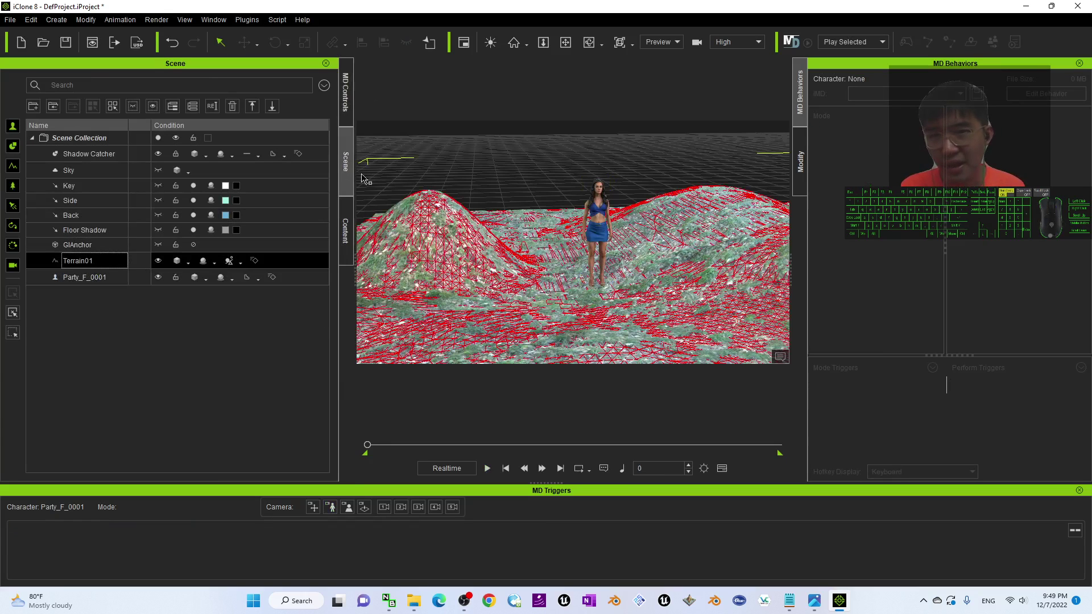
pyautogui.click(347, 226)
pyautogui.click(268, 91)
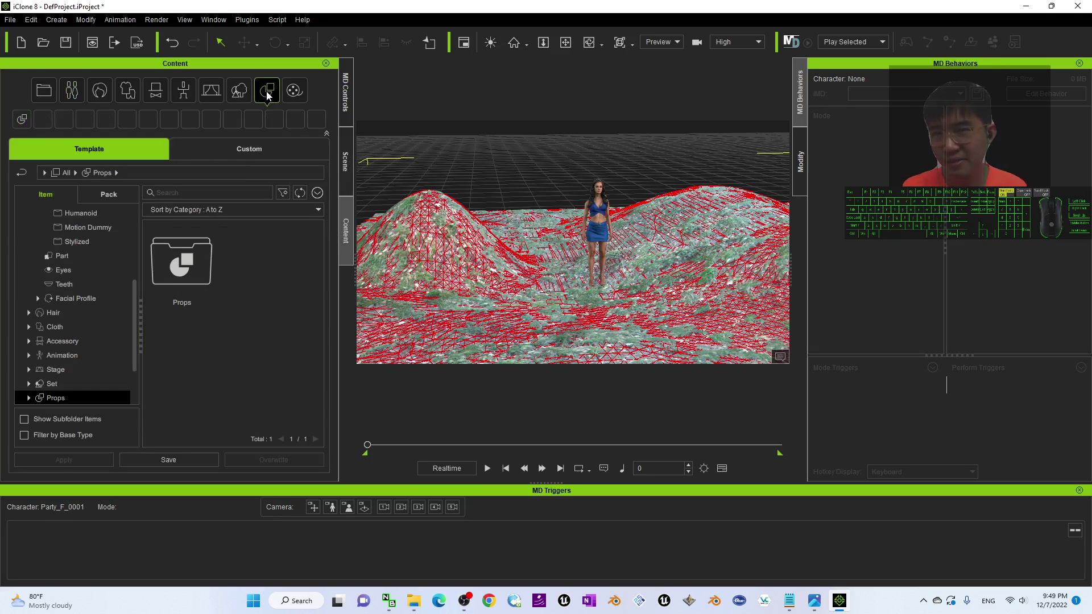
pyautogui.click(239, 89)
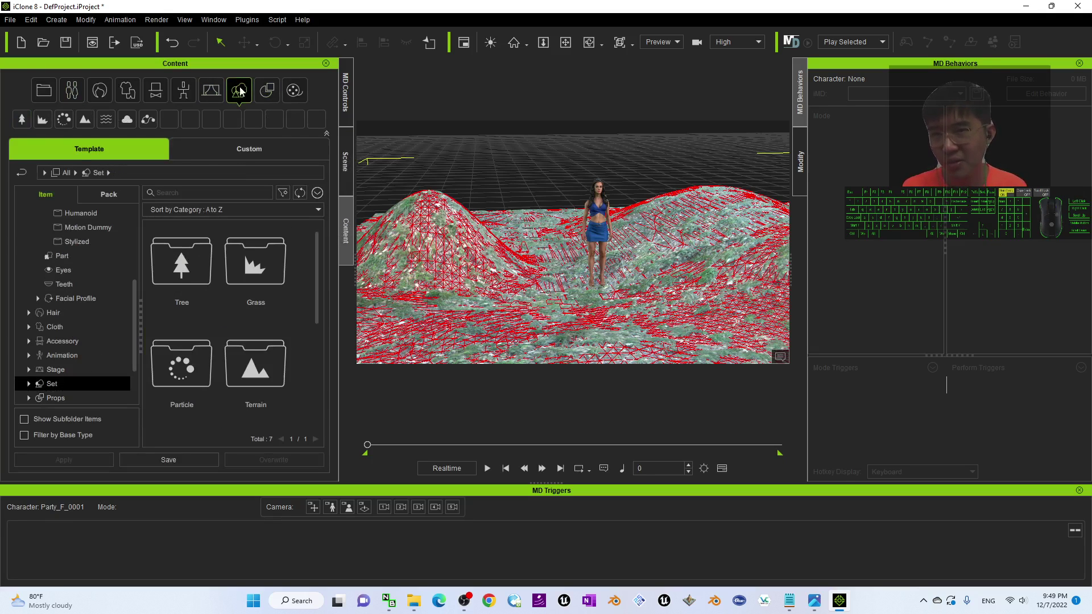
pyautogui.click(87, 124)
pyautogui.click(247, 150)
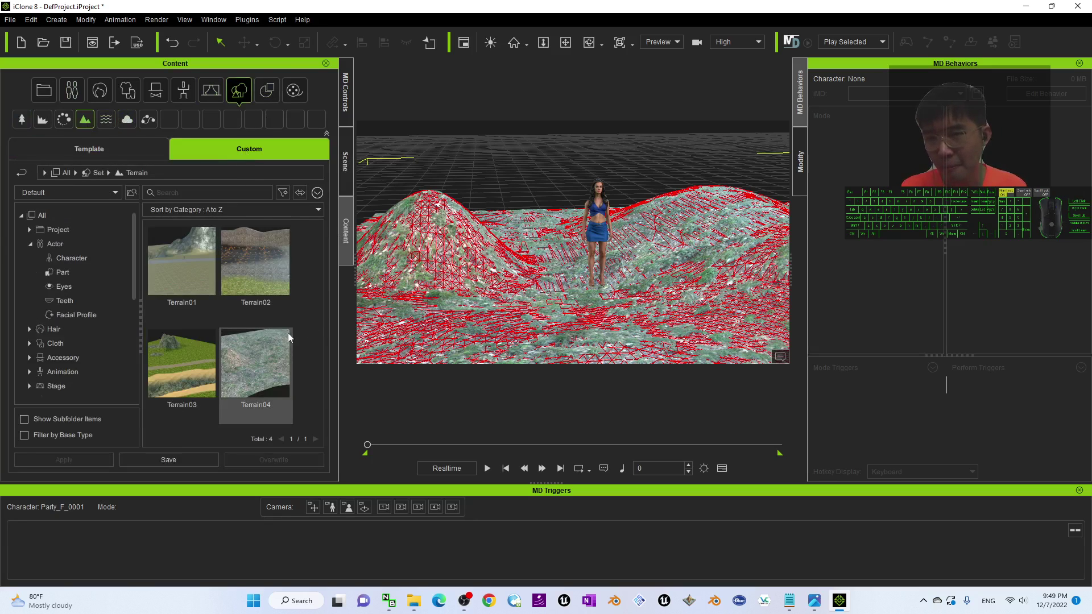
pyautogui.click(261, 356)
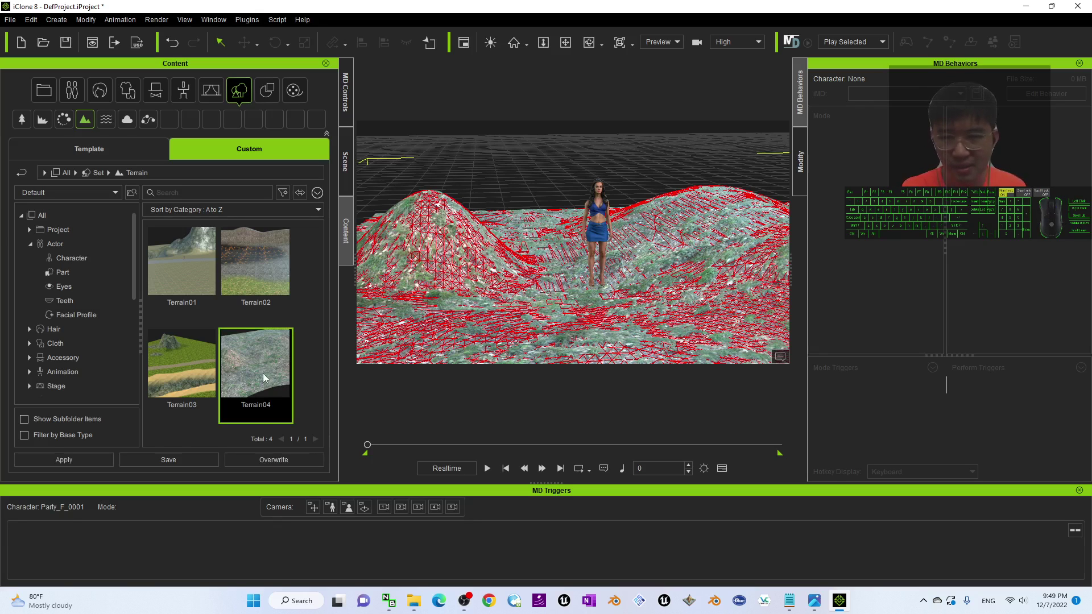
pyautogui.click(264, 461)
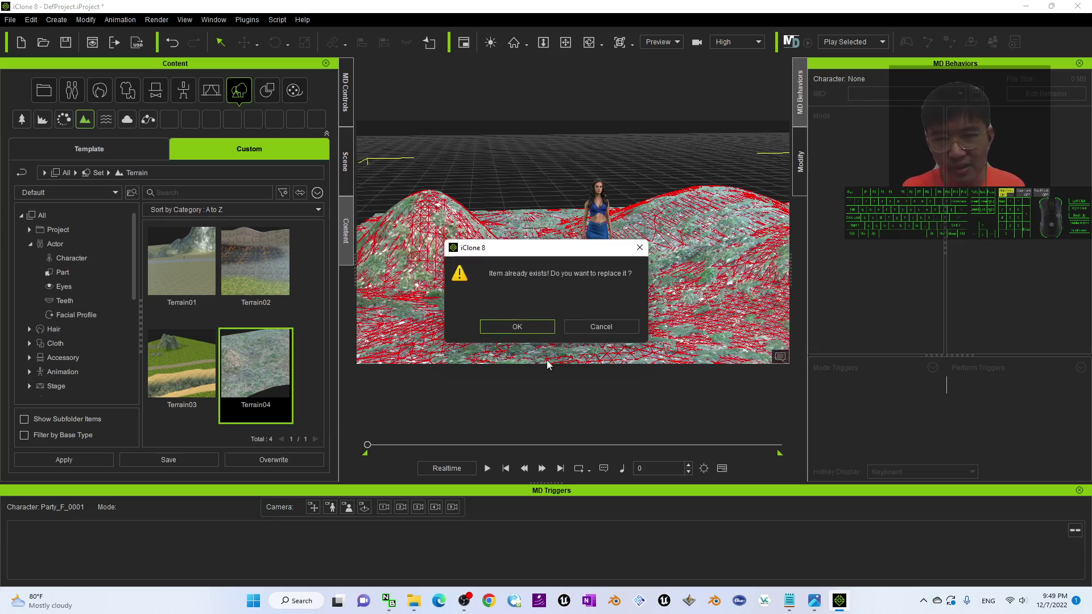
pyautogui.click(518, 326)
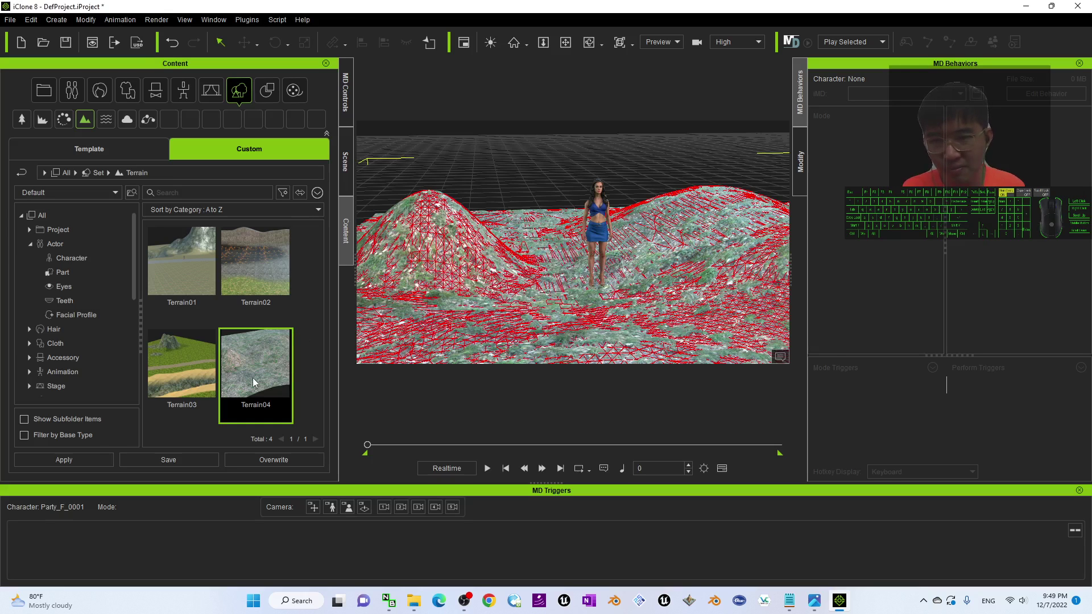
# Step: Examine the terrain mesh and the character from several angles, and switch to the cover.jpg image in Photos
pyautogui.scroll(-2, 657, 246)
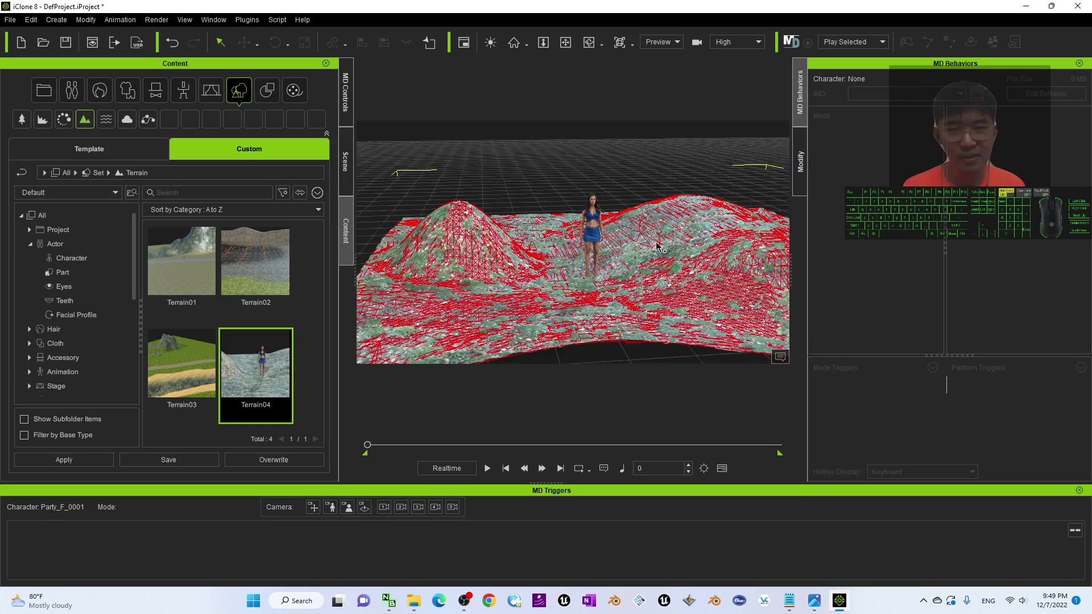
pyautogui.scroll(-2, 657, 243)
pyautogui.press('c')
pyautogui.moveTo(543, 248)
pyautogui.mouseDown()
pyautogui.moveTo(552, 229)
pyautogui.moveTo(448, 301)
pyautogui.moveTo(550, 268)
pyautogui.mouseUp()
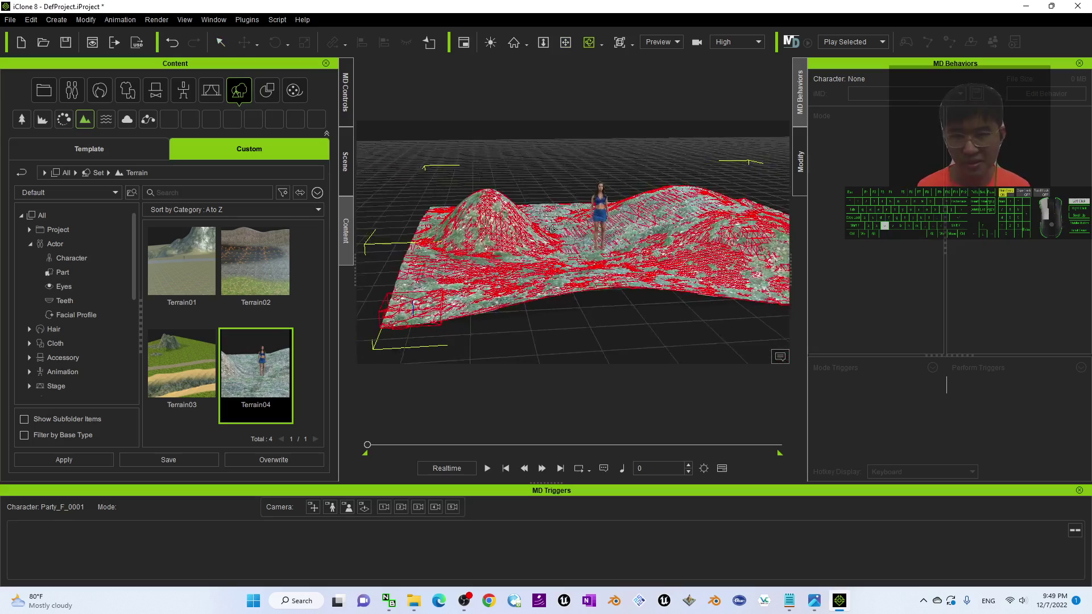
pyautogui.press('x')
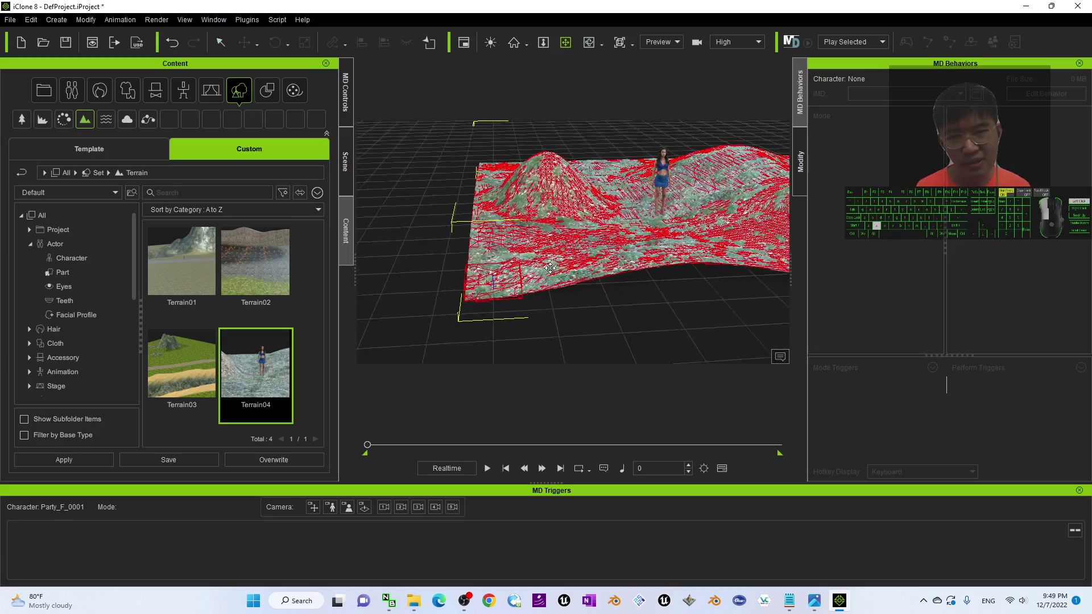
pyautogui.moveTo(550, 268); pyautogui.dragTo(417, 248, button='right')
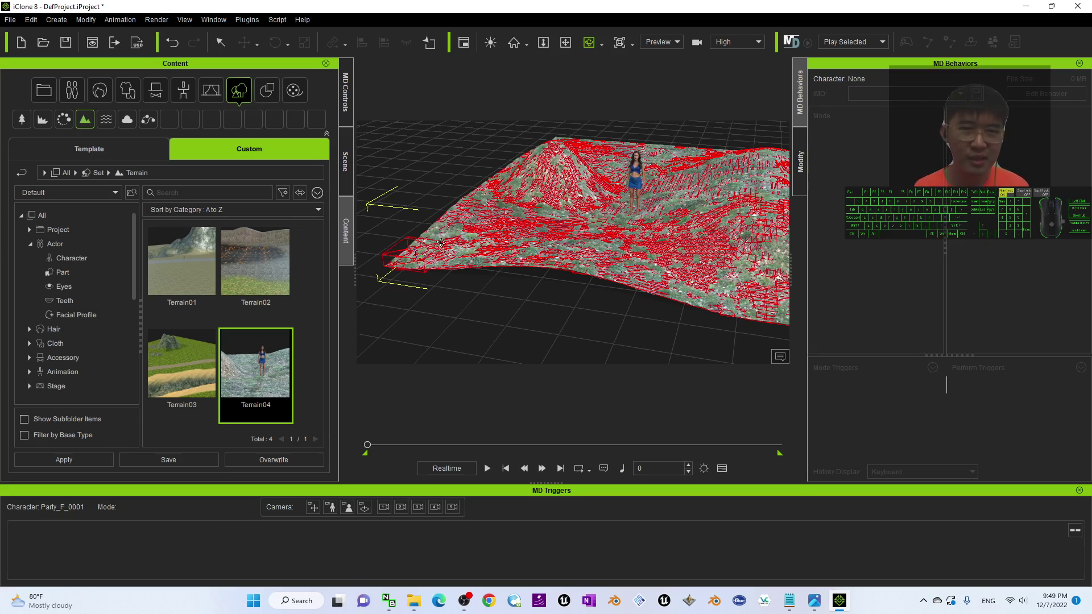
pyautogui.moveTo(448, 240); pyautogui.dragTo(662, 285)
pyautogui.scroll(3, 662, 285)
pyautogui.scroll(3, 663, 285)
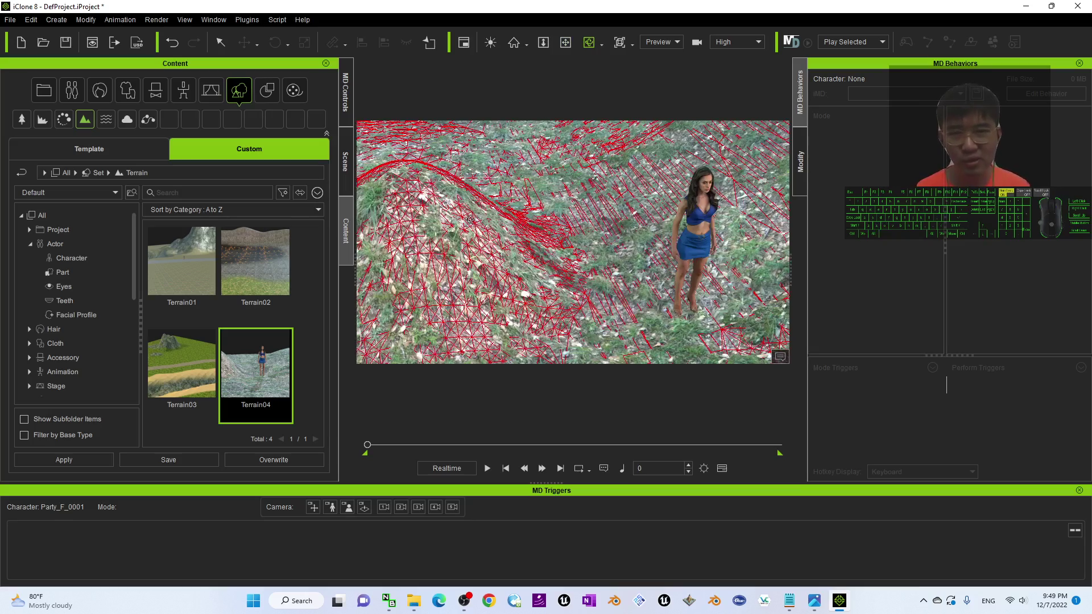
pyautogui.press('c')
pyautogui.moveTo(528, 290); pyautogui.dragTo(495, 216)
pyautogui.press('x')
pyautogui.press('c')
pyautogui.moveTo(496, 217); pyautogui.dragTo(689, 278, button='right')
pyautogui.press('x')
pyautogui.moveTo(717, 277); pyautogui.dragTo(634, 222)
pyautogui.scroll(-3, 658, 235)
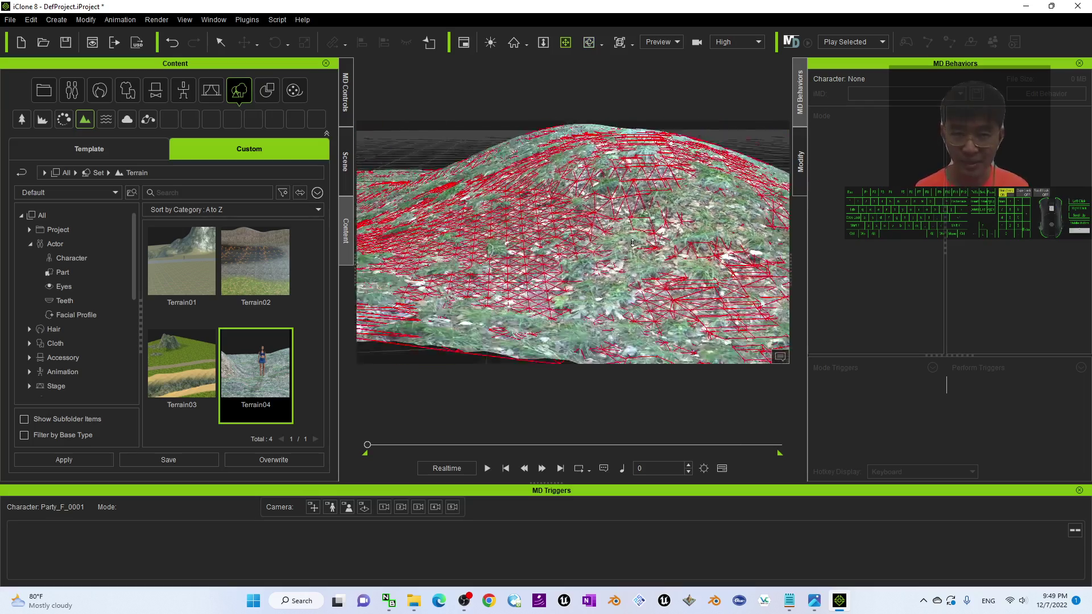
pyautogui.press('c')
pyautogui.moveTo(554, 179); pyautogui.dragTo(574, 208)
pyautogui.moveTo(574, 209); pyautogui.dragTo(484, 272, button='right')
pyautogui.moveTo(483, 272); pyautogui.dragTo(433, 233)
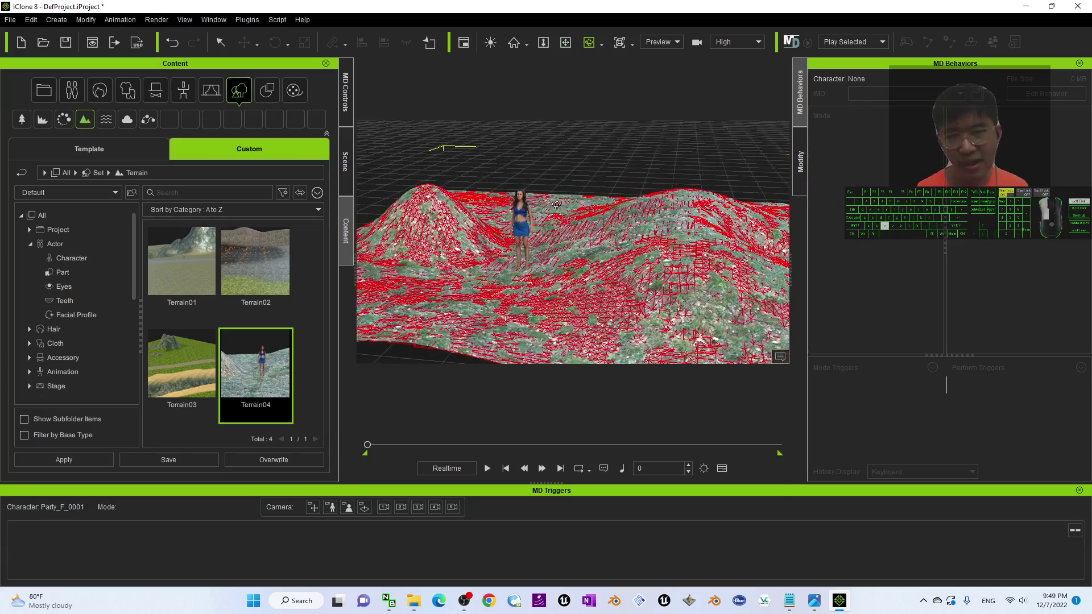
pyautogui.click(815, 601)
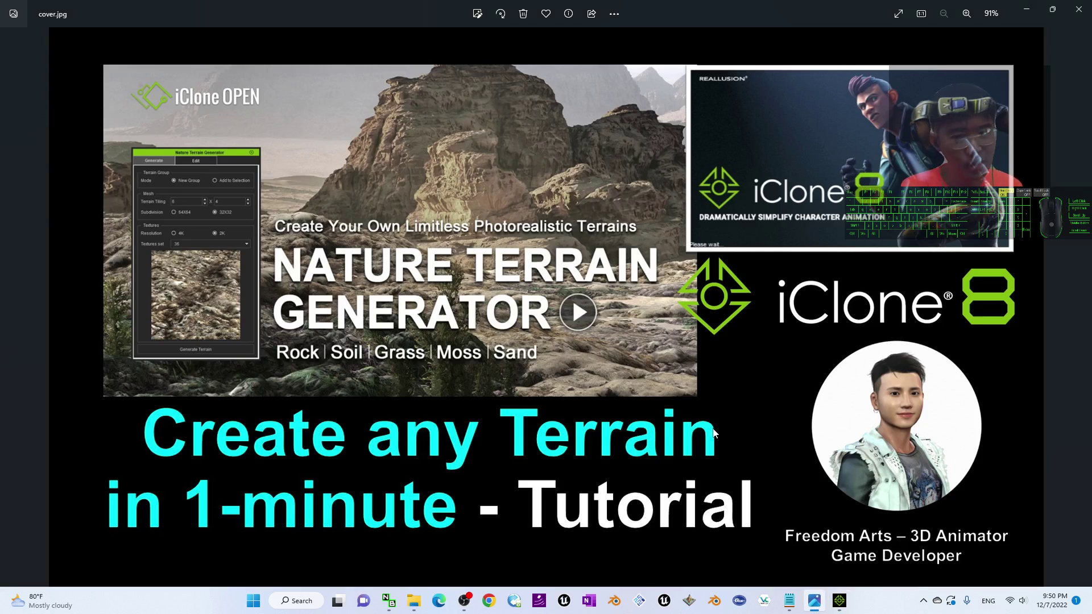